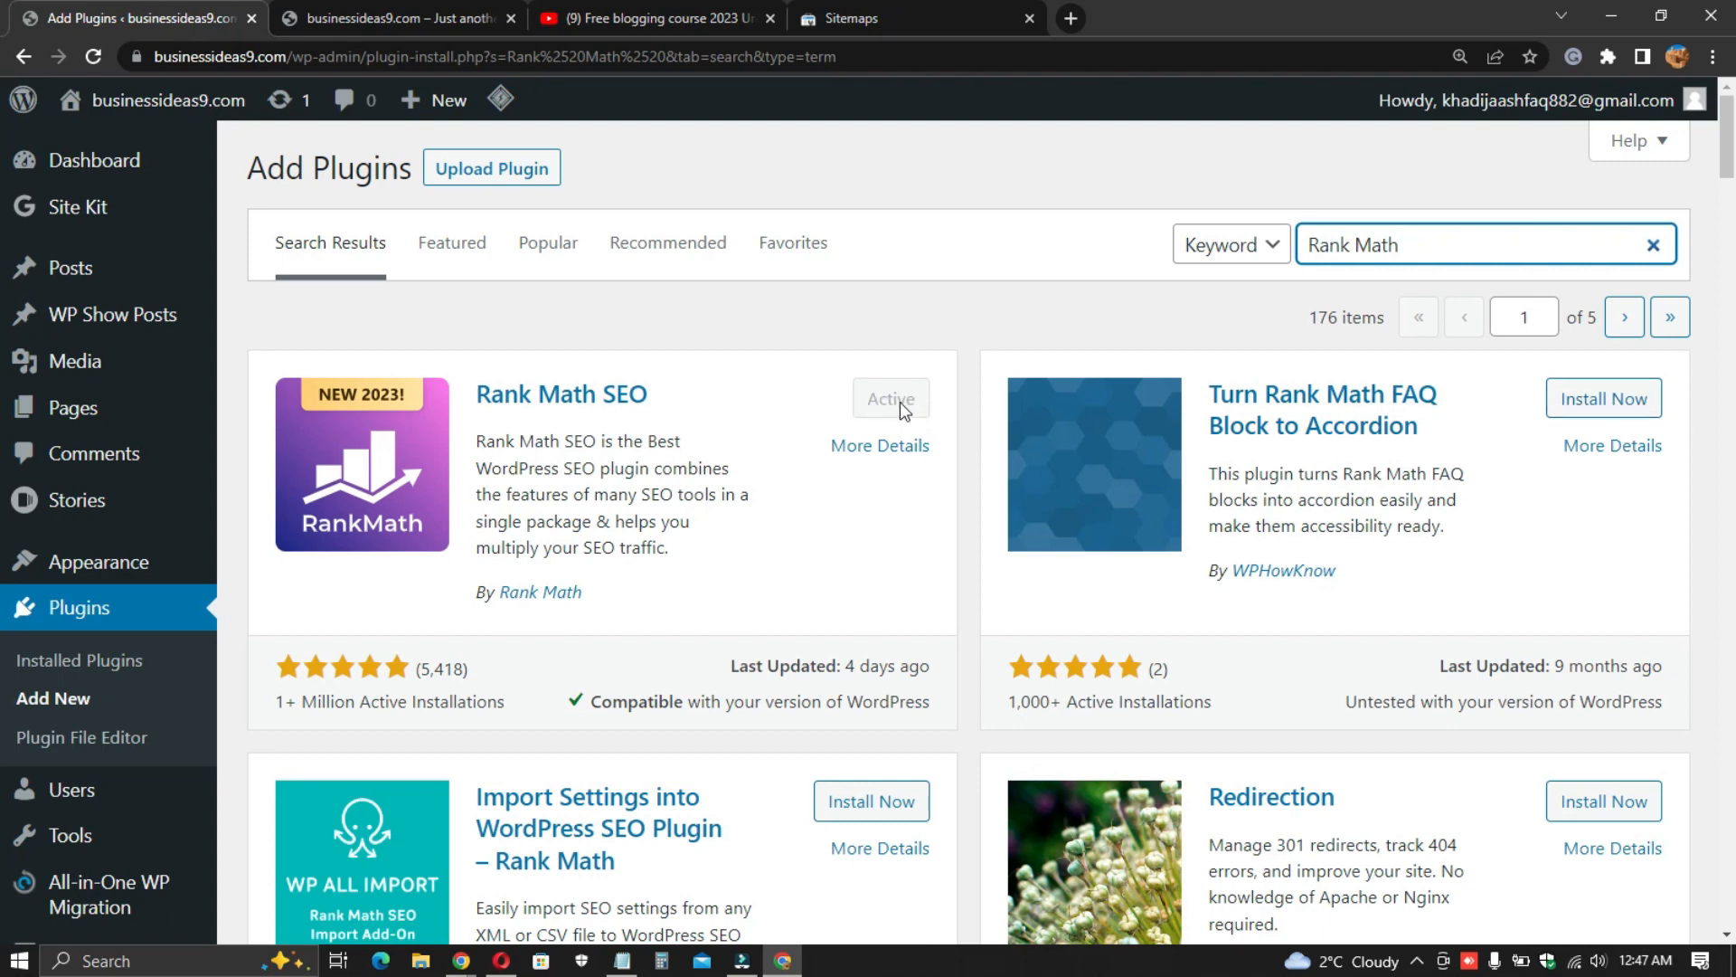
# - Open the Rank Math setup wizard from the WordPress admin menu
pyautogui.scroll(-3, 9, 601)
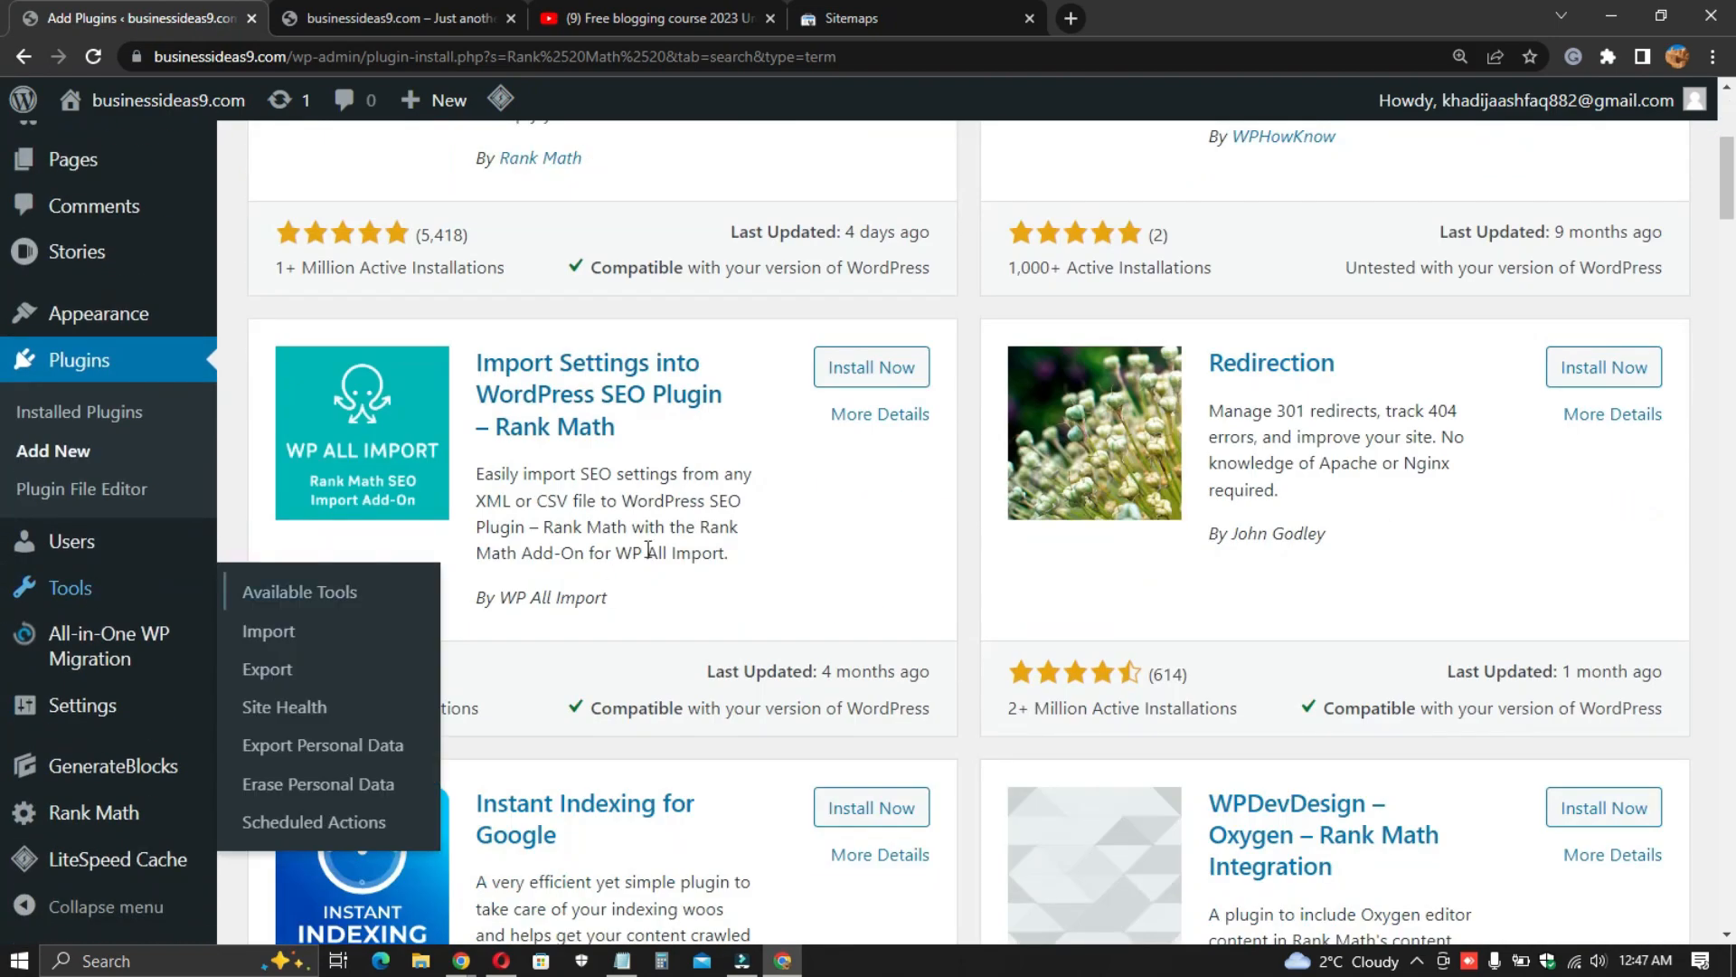
pyautogui.scroll(-1, 156, 720)
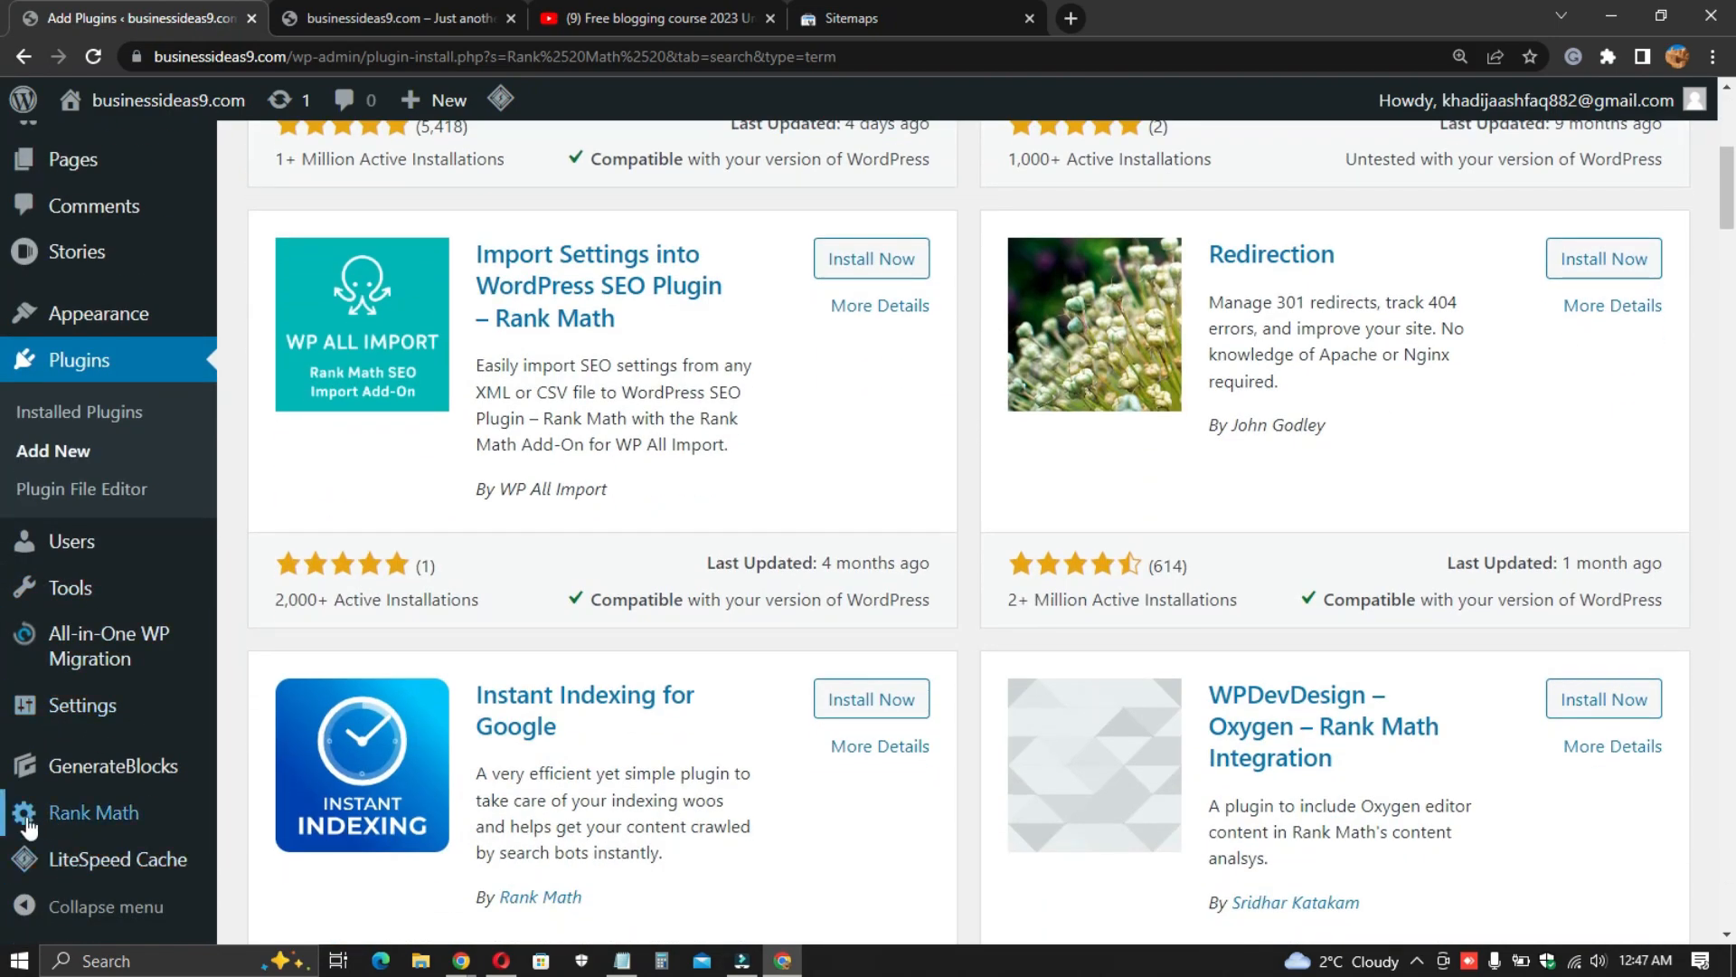
pyautogui.click(100, 819)
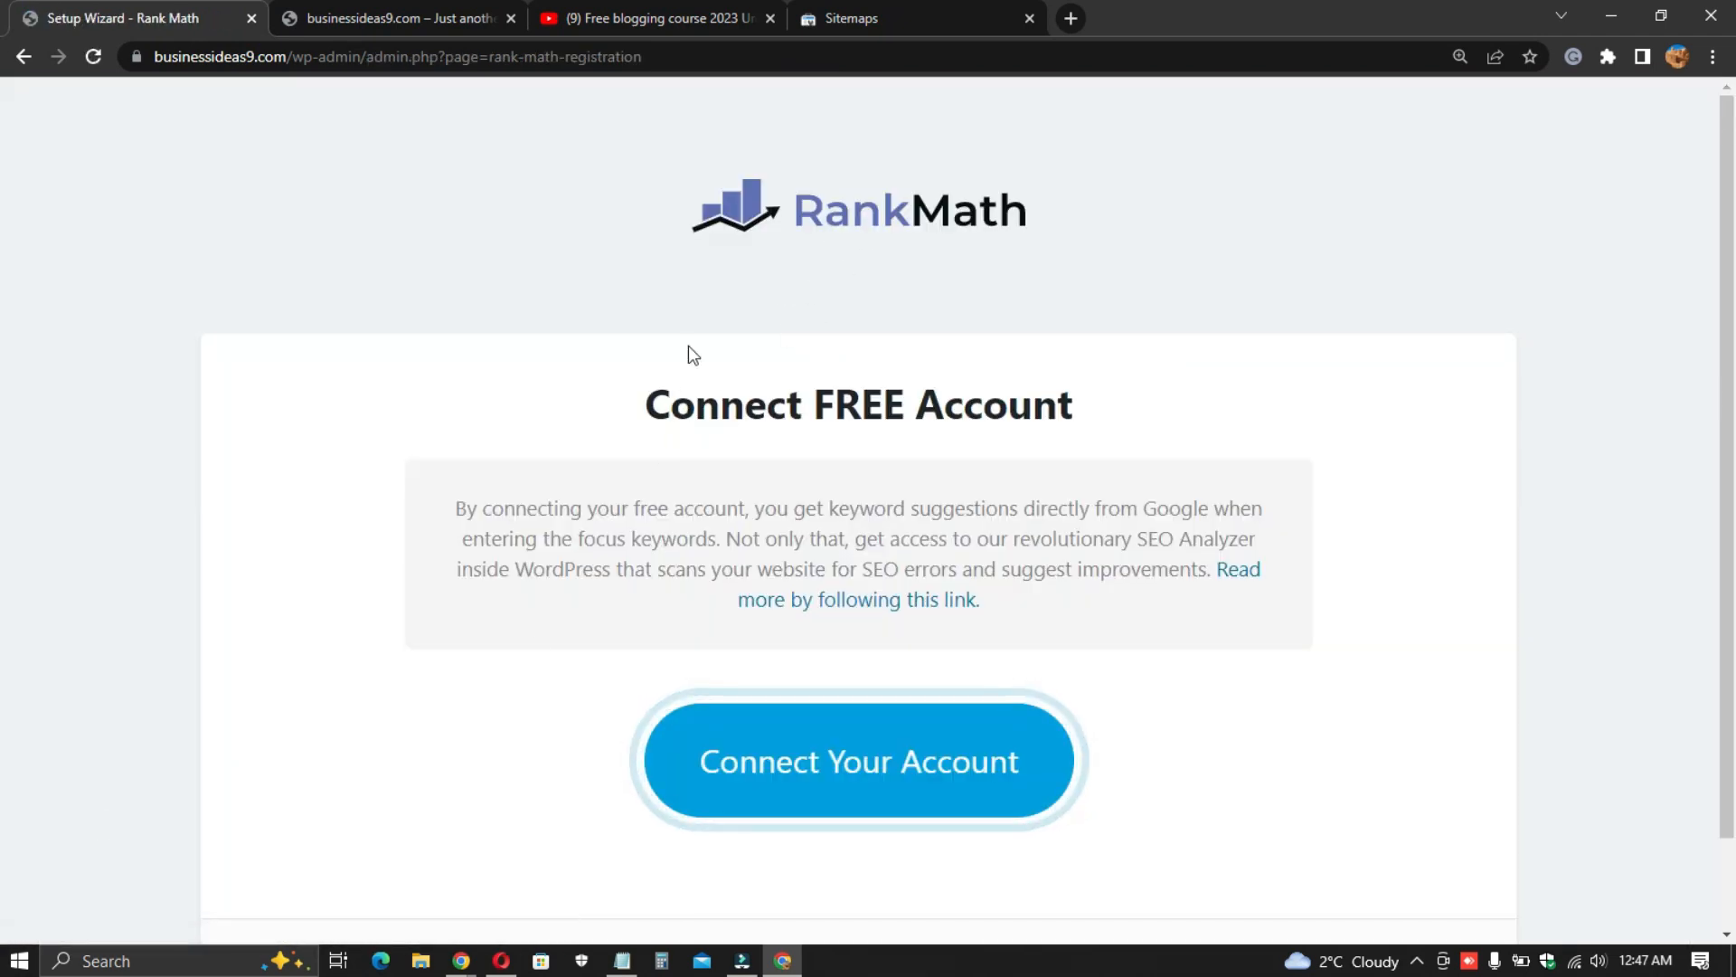
# - Start connecting a free Rank Math account using the Google login option
pyautogui.moveTo(639, 409); pyautogui.dragTo(1104, 431)
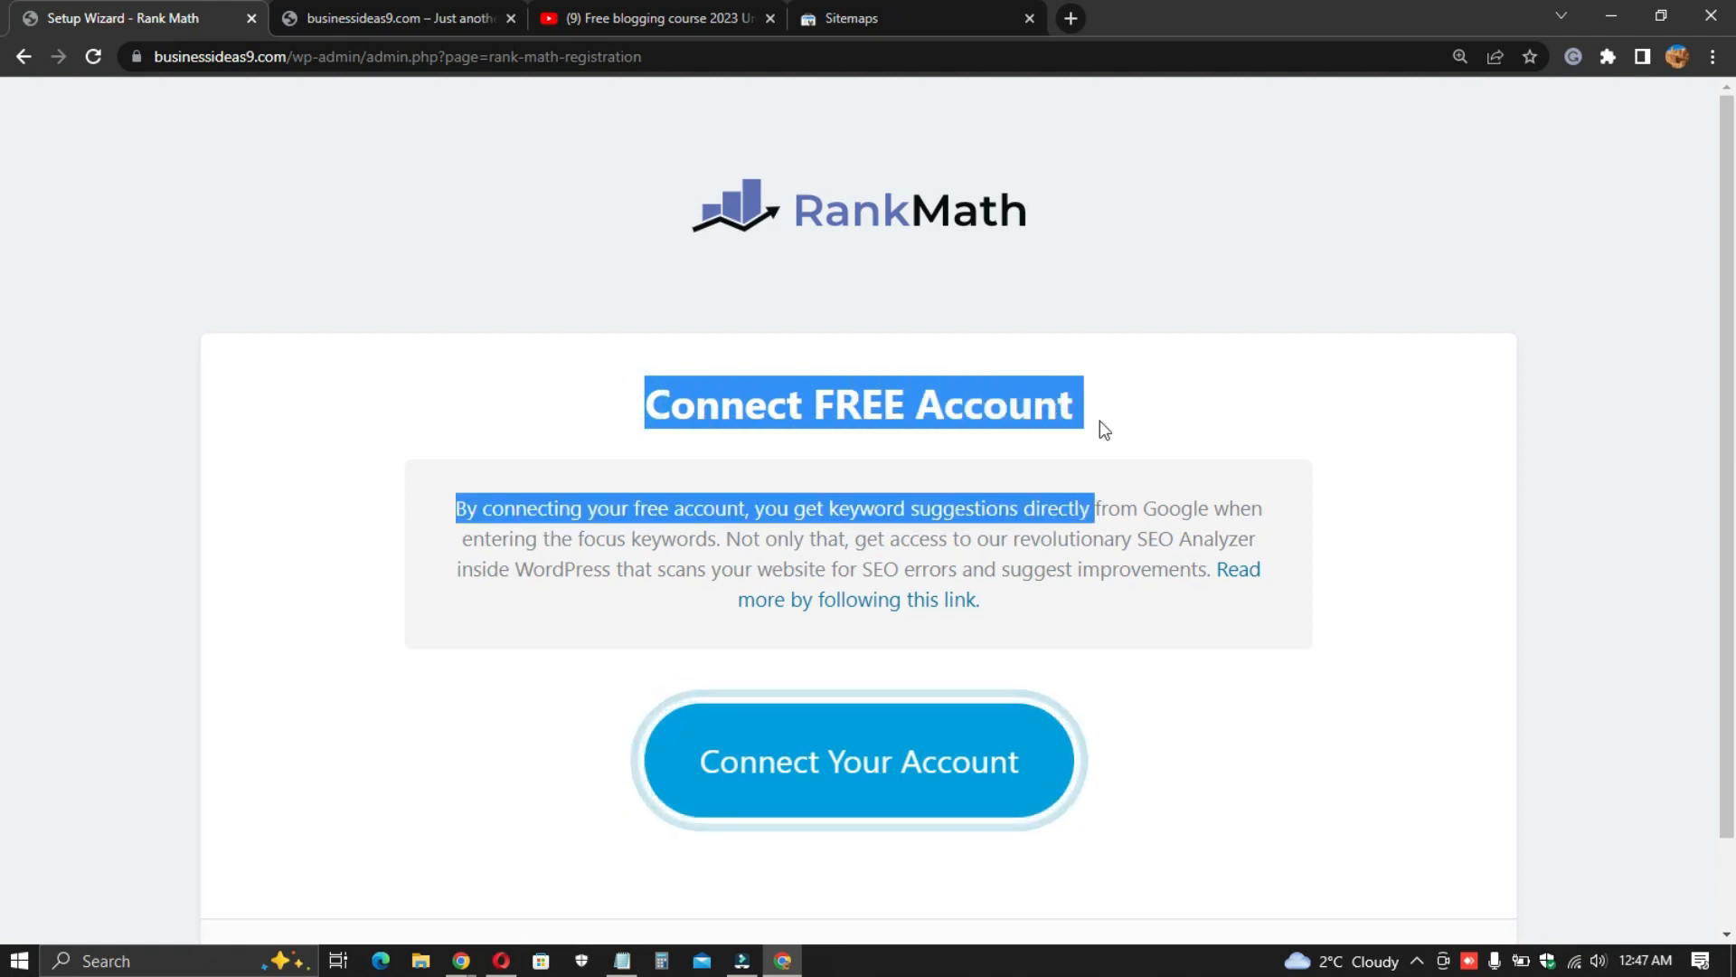
pyautogui.click(736, 405)
pyautogui.scroll(-1, 826, 698)
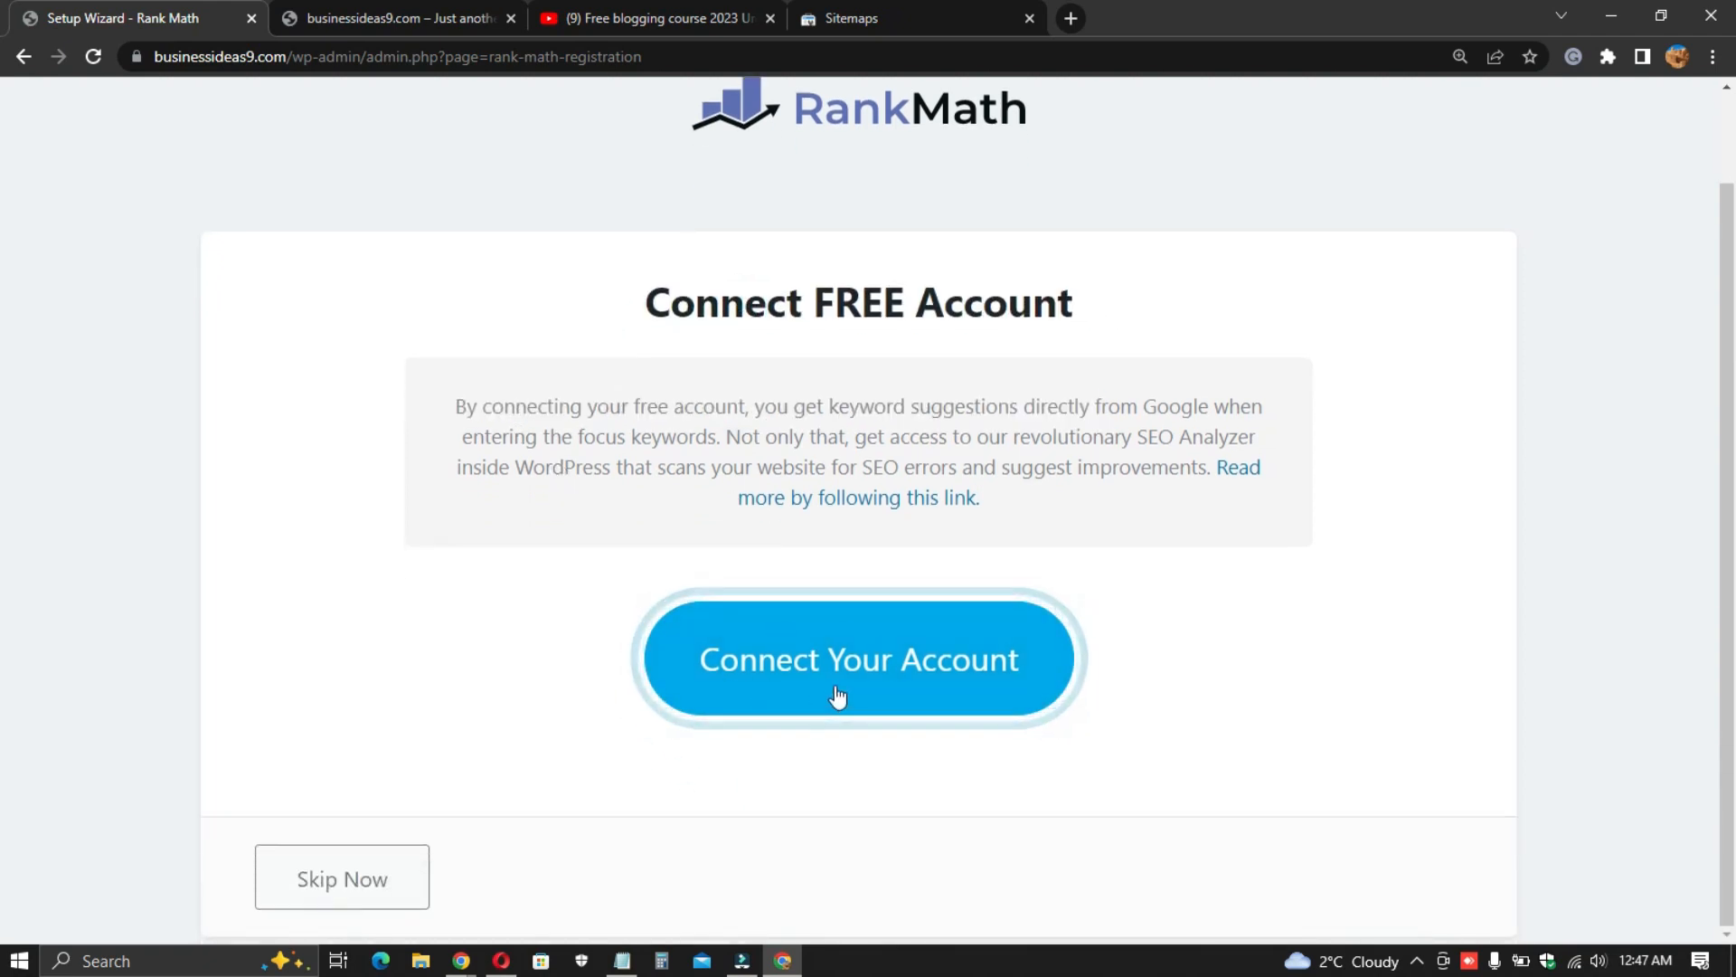
pyautogui.click(795, 690)
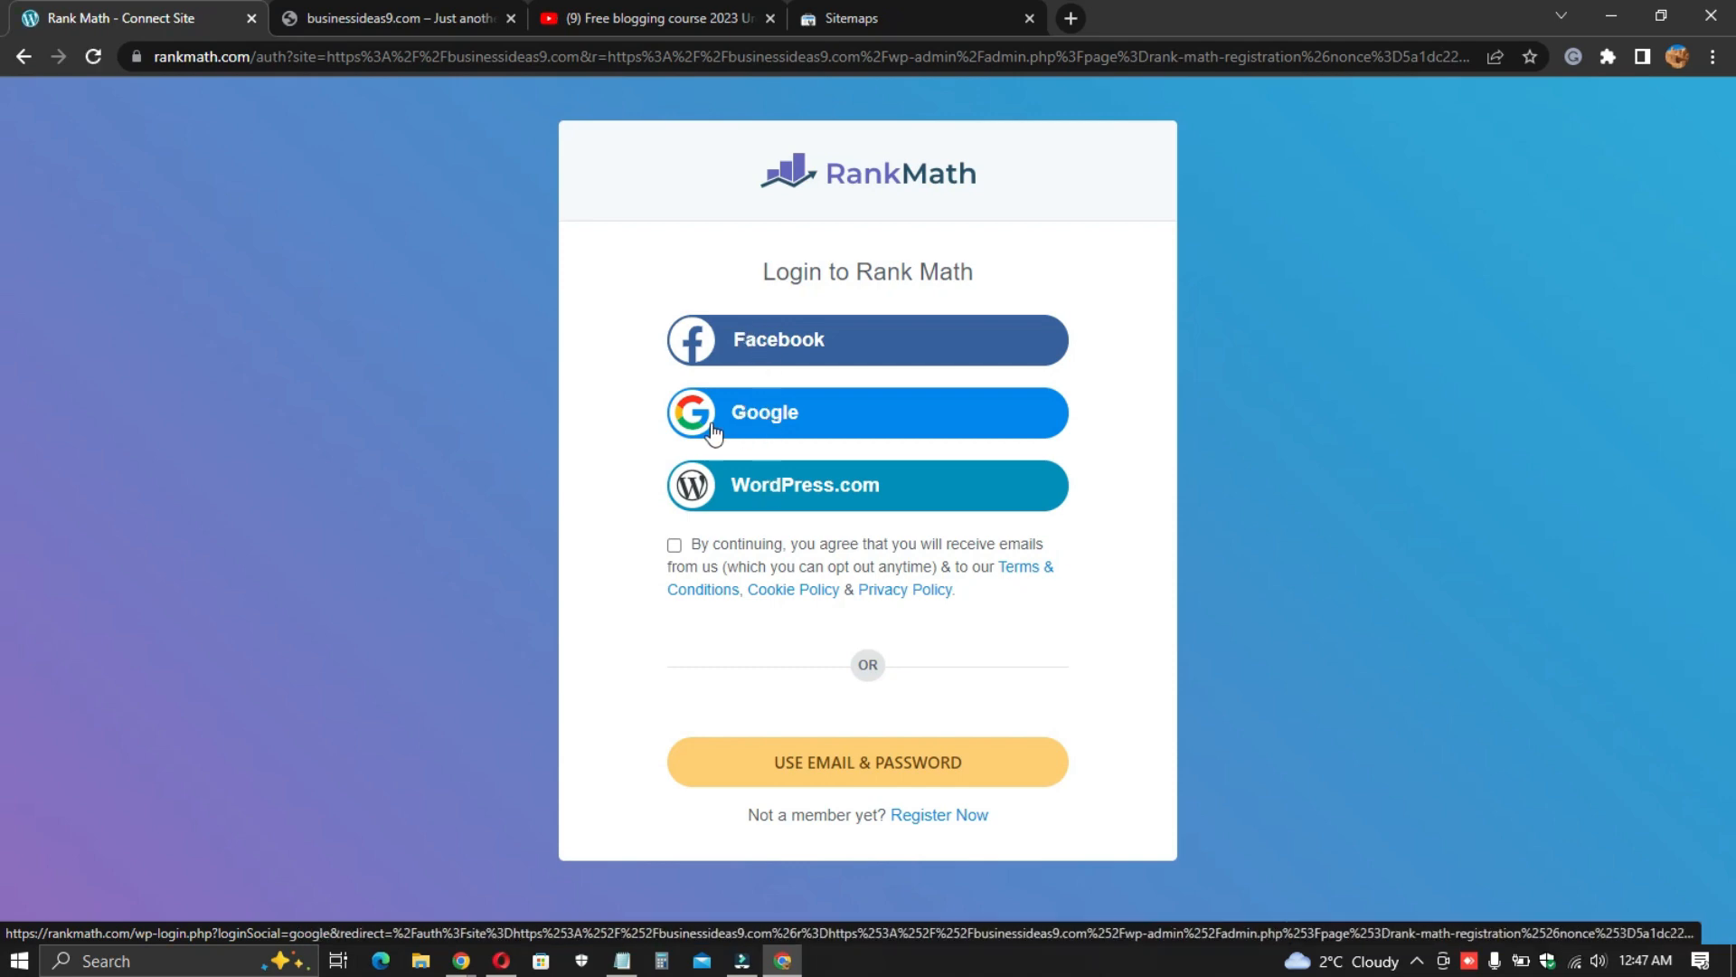
pyautogui.click(756, 423)
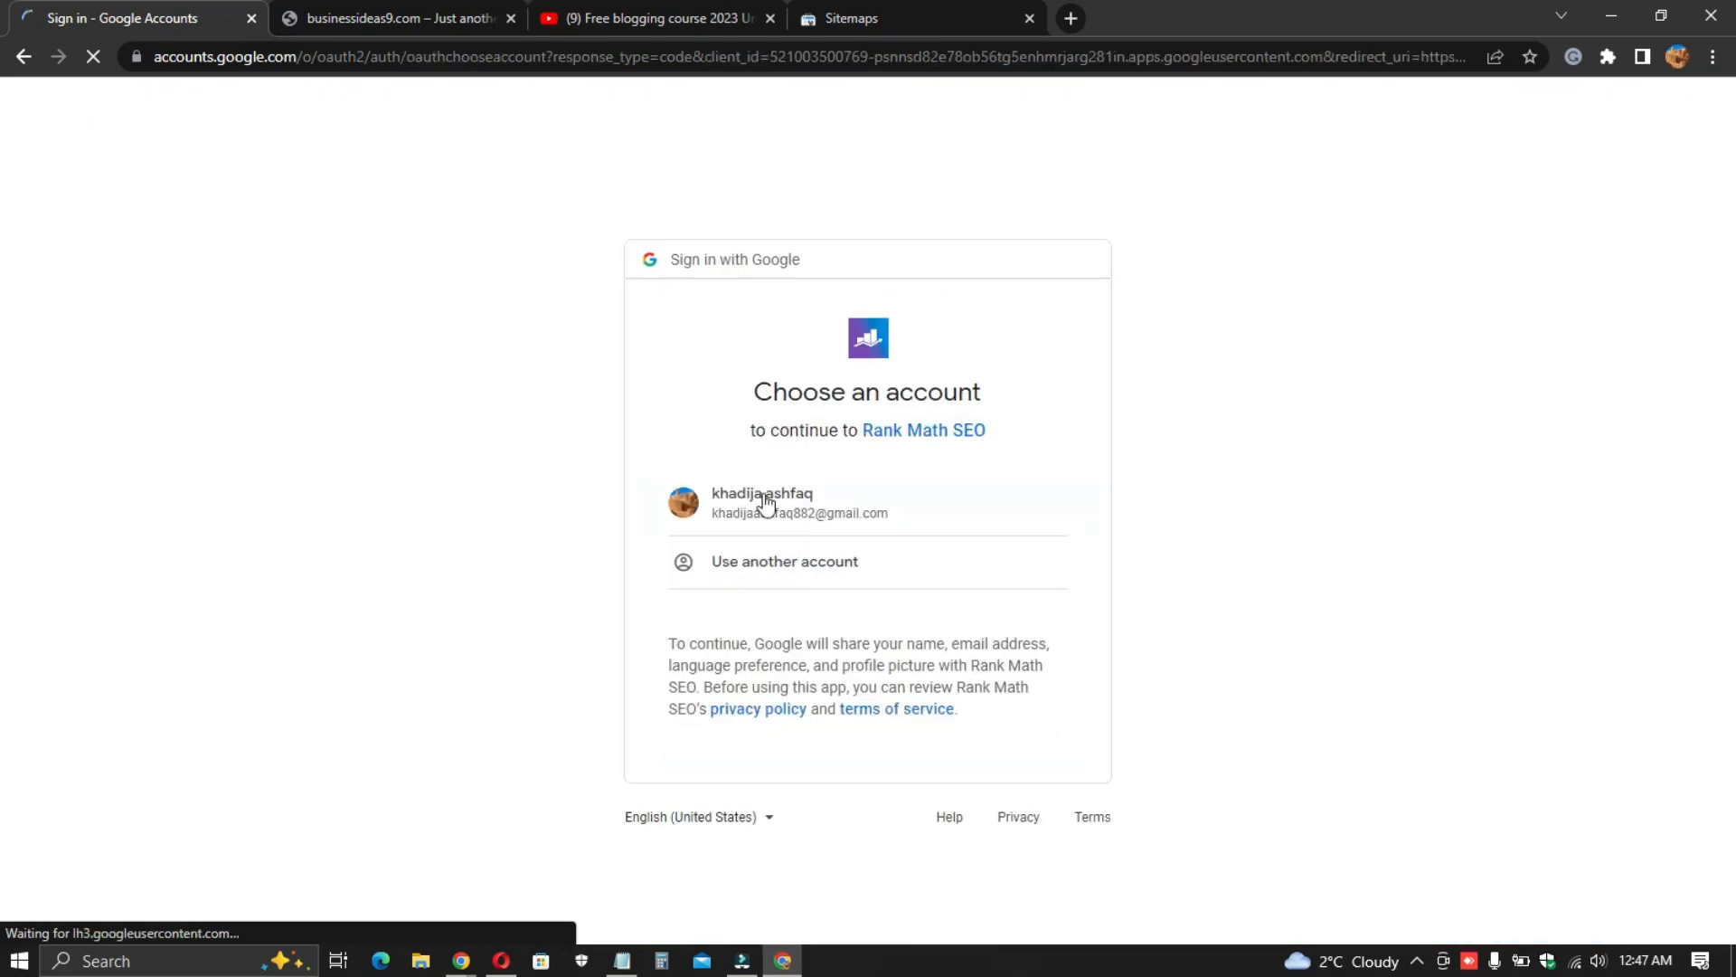
# - Choose the site owner's Google account and activate the Rank Math Free Plan for the site
pyautogui.click(763, 494)
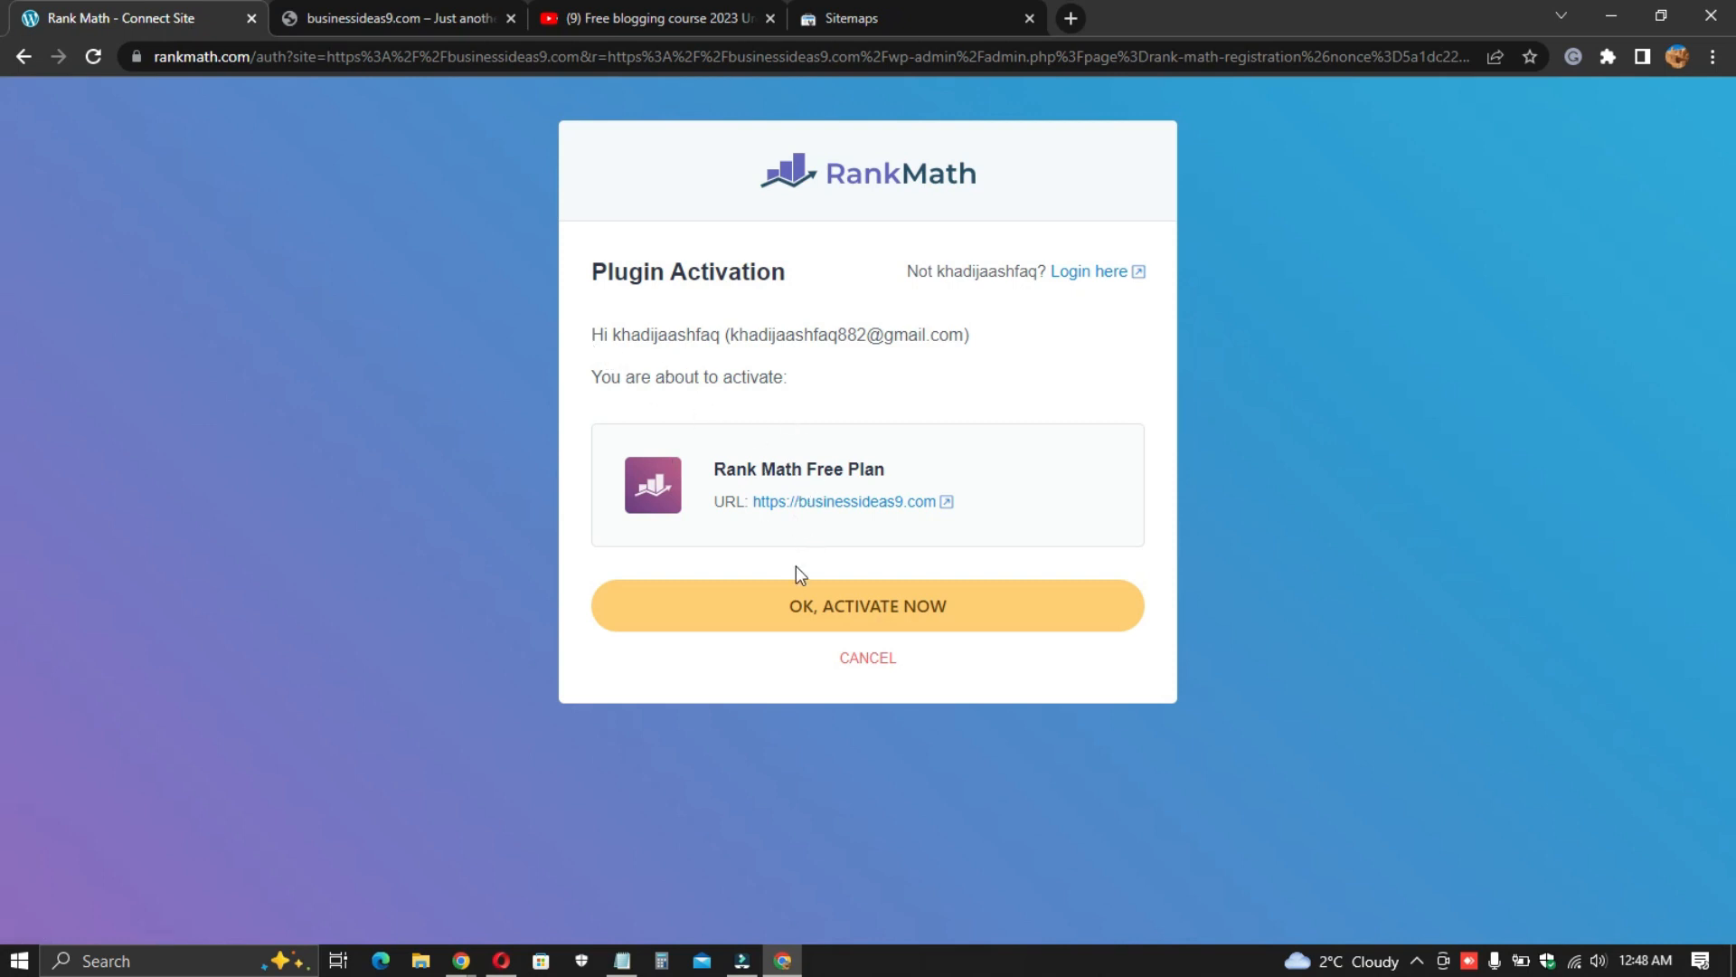
pyautogui.click(839, 613)
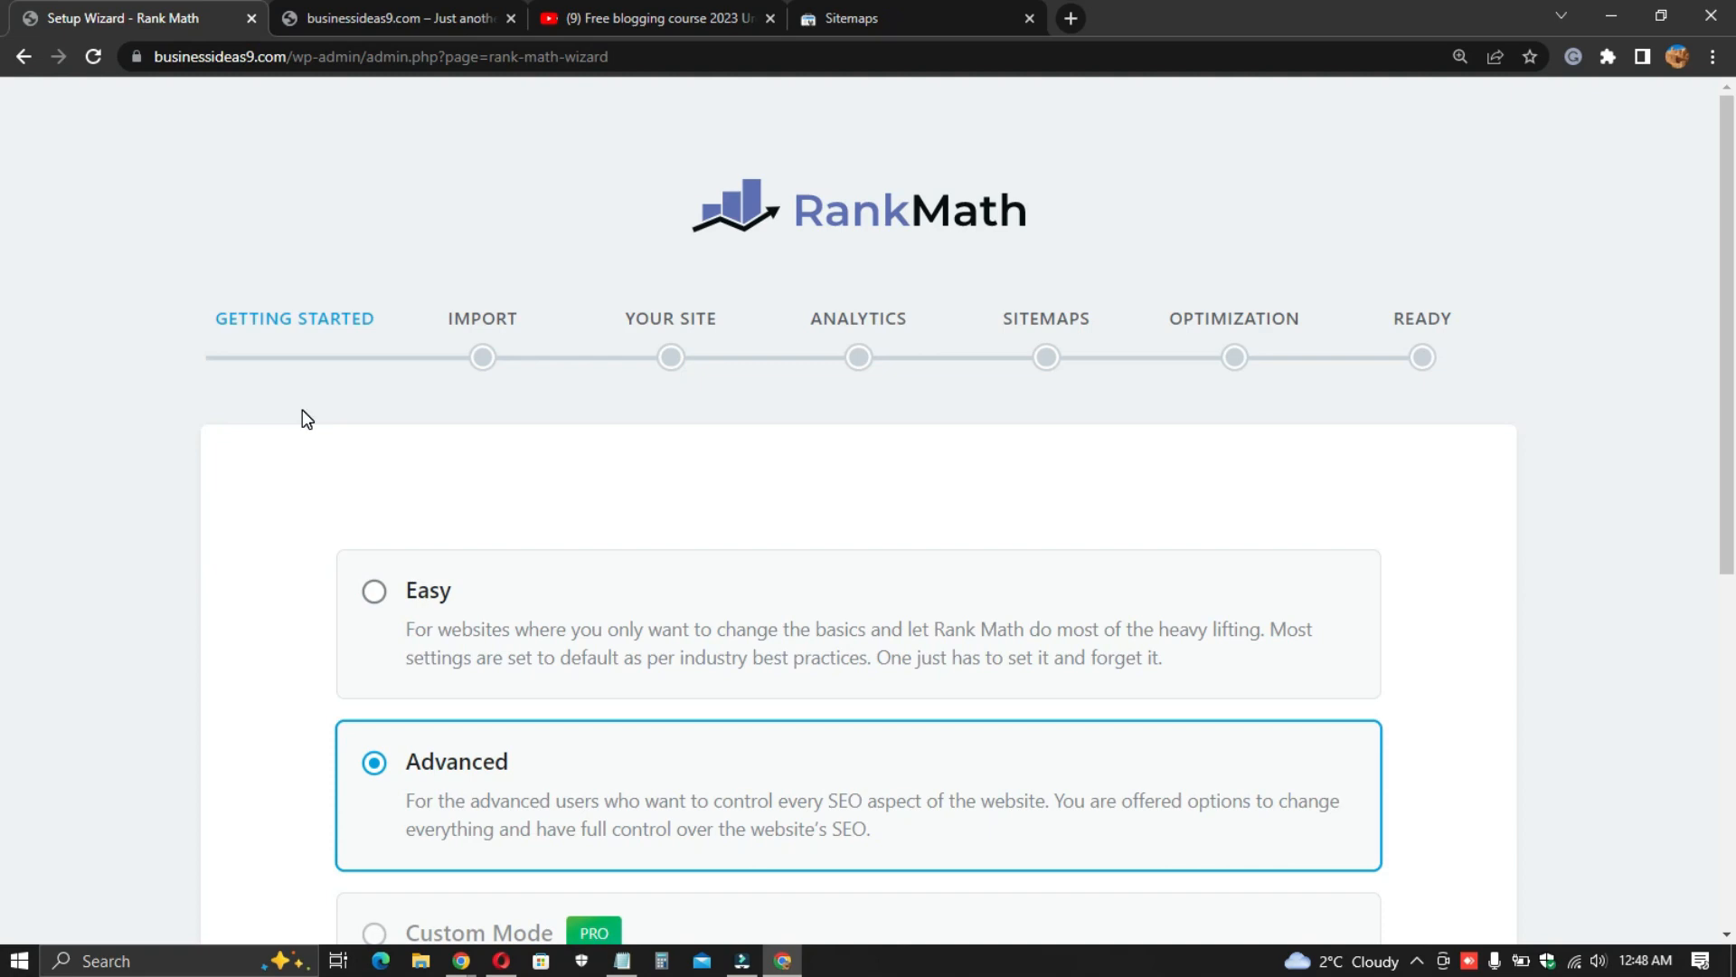
# - Select the Advanced setup mode and start the configuration wizard
pyautogui.scroll(-6, 312, 416)
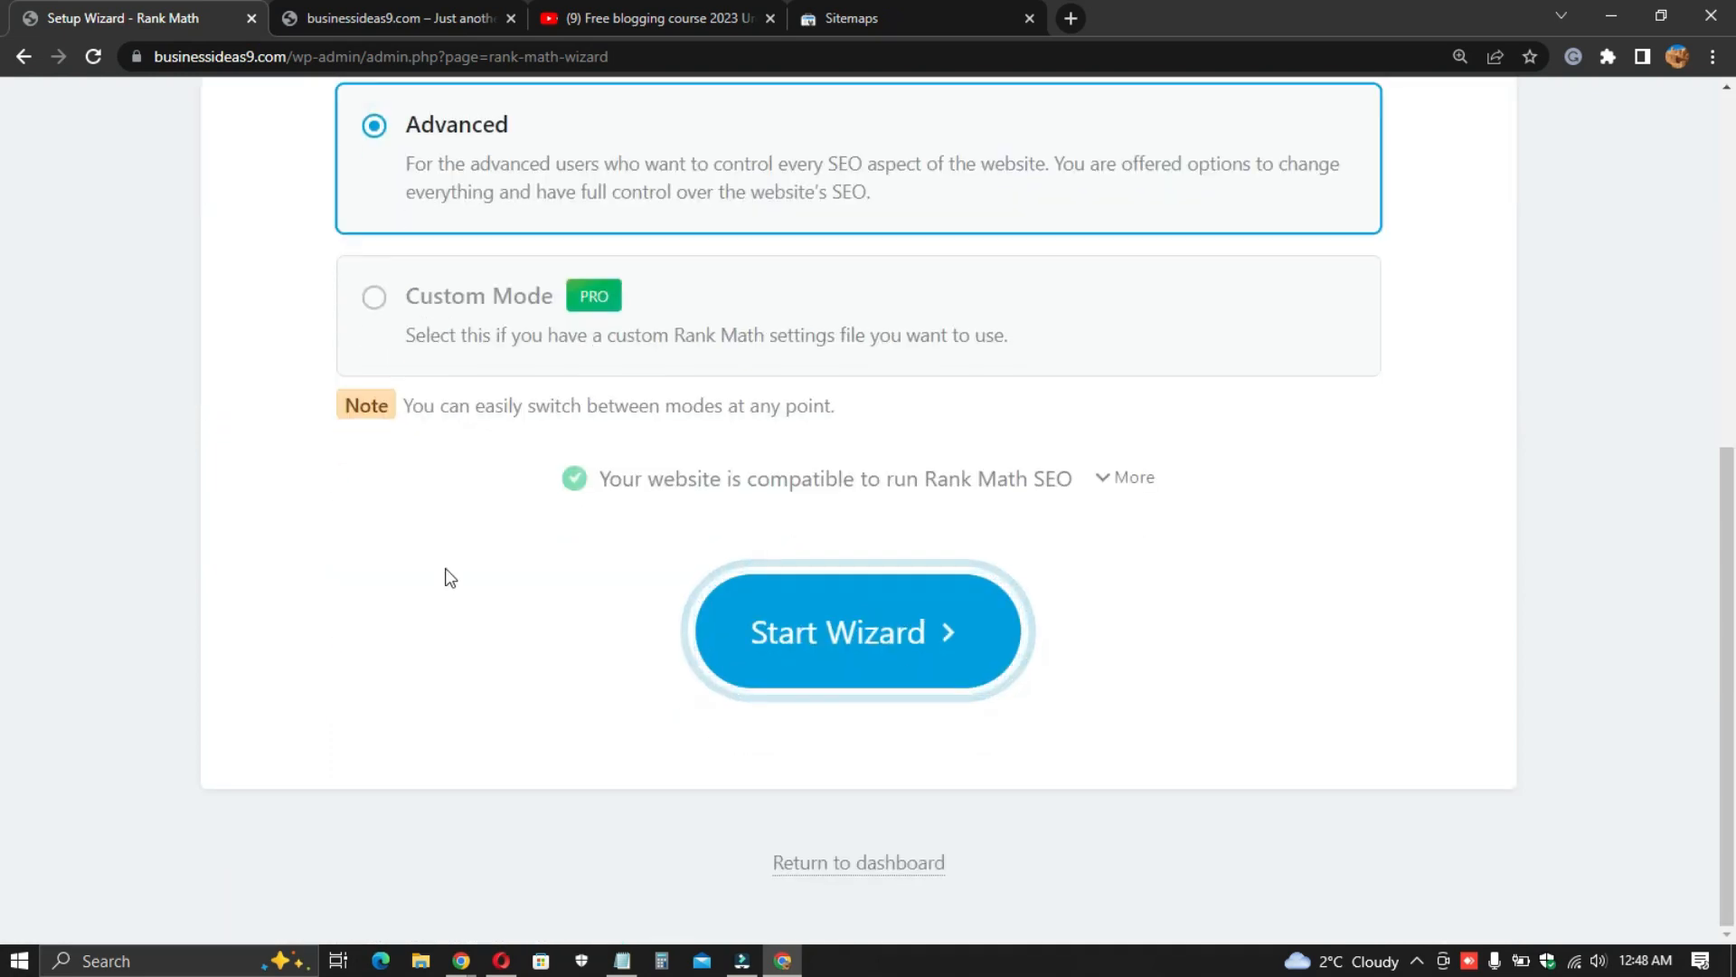
pyautogui.scroll(5, 446, 573)
pyautogui.scroll(-3, 252, 543)
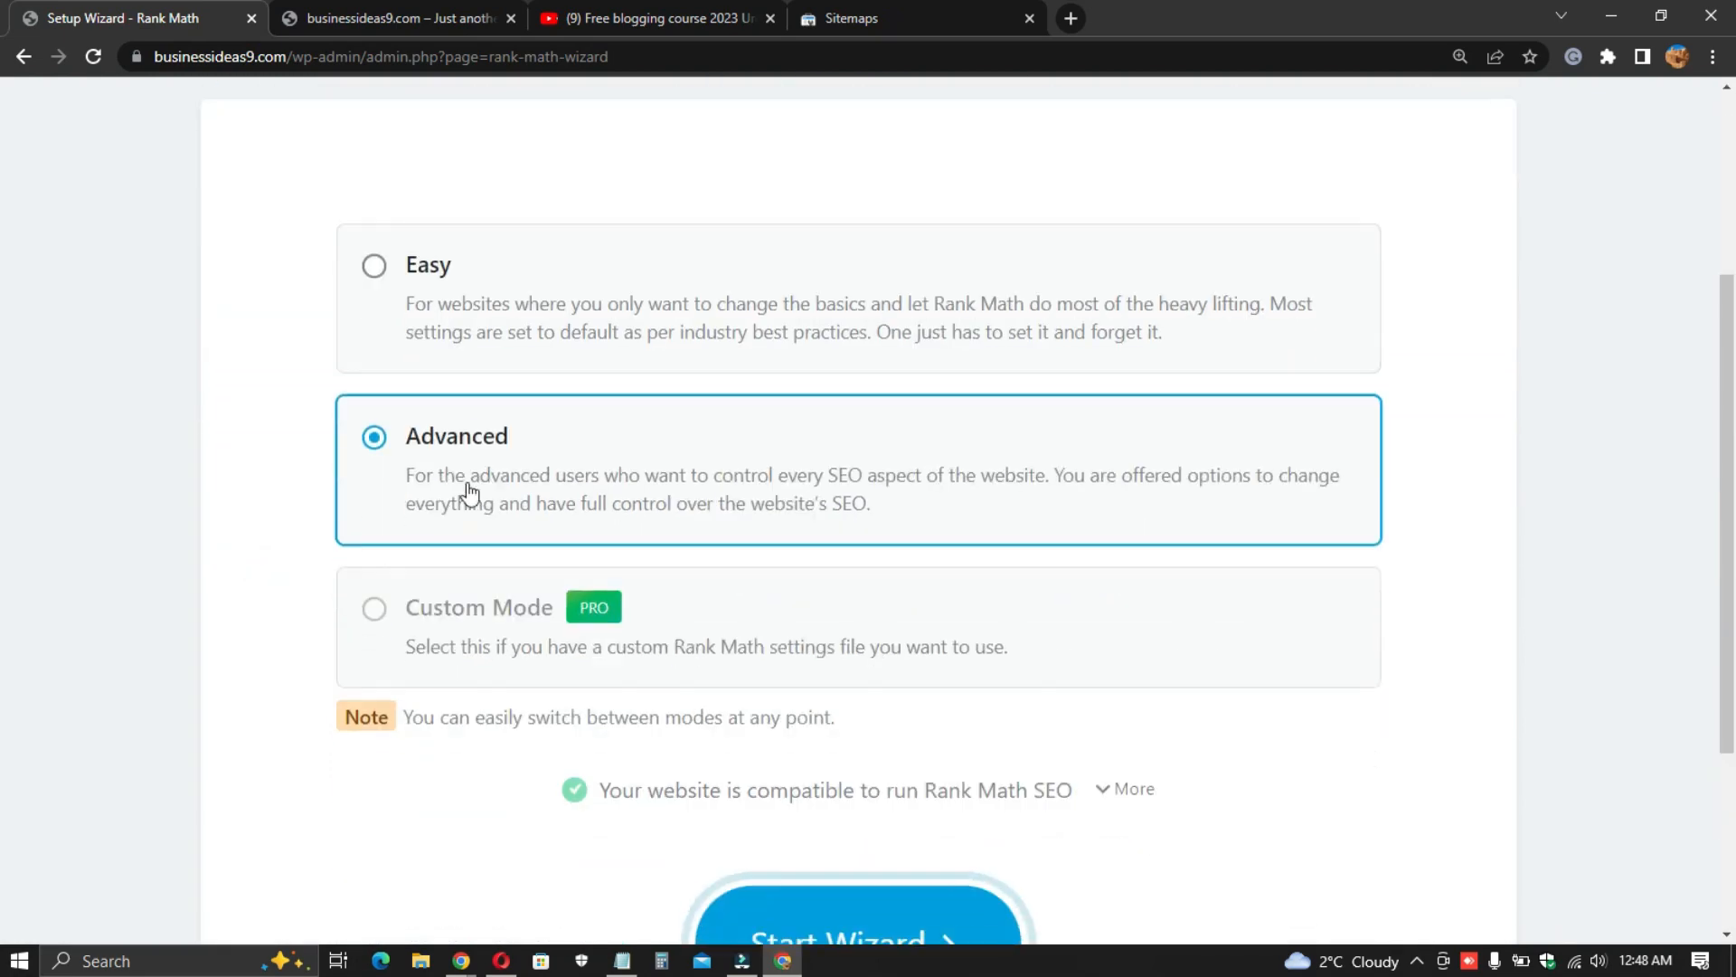
pyautogui.click(436, 282)
pyautogui.click(473, 453)
pyautogui.scroll(-3, 292, 454)
pyautogui.scroll(6, 620, 632)
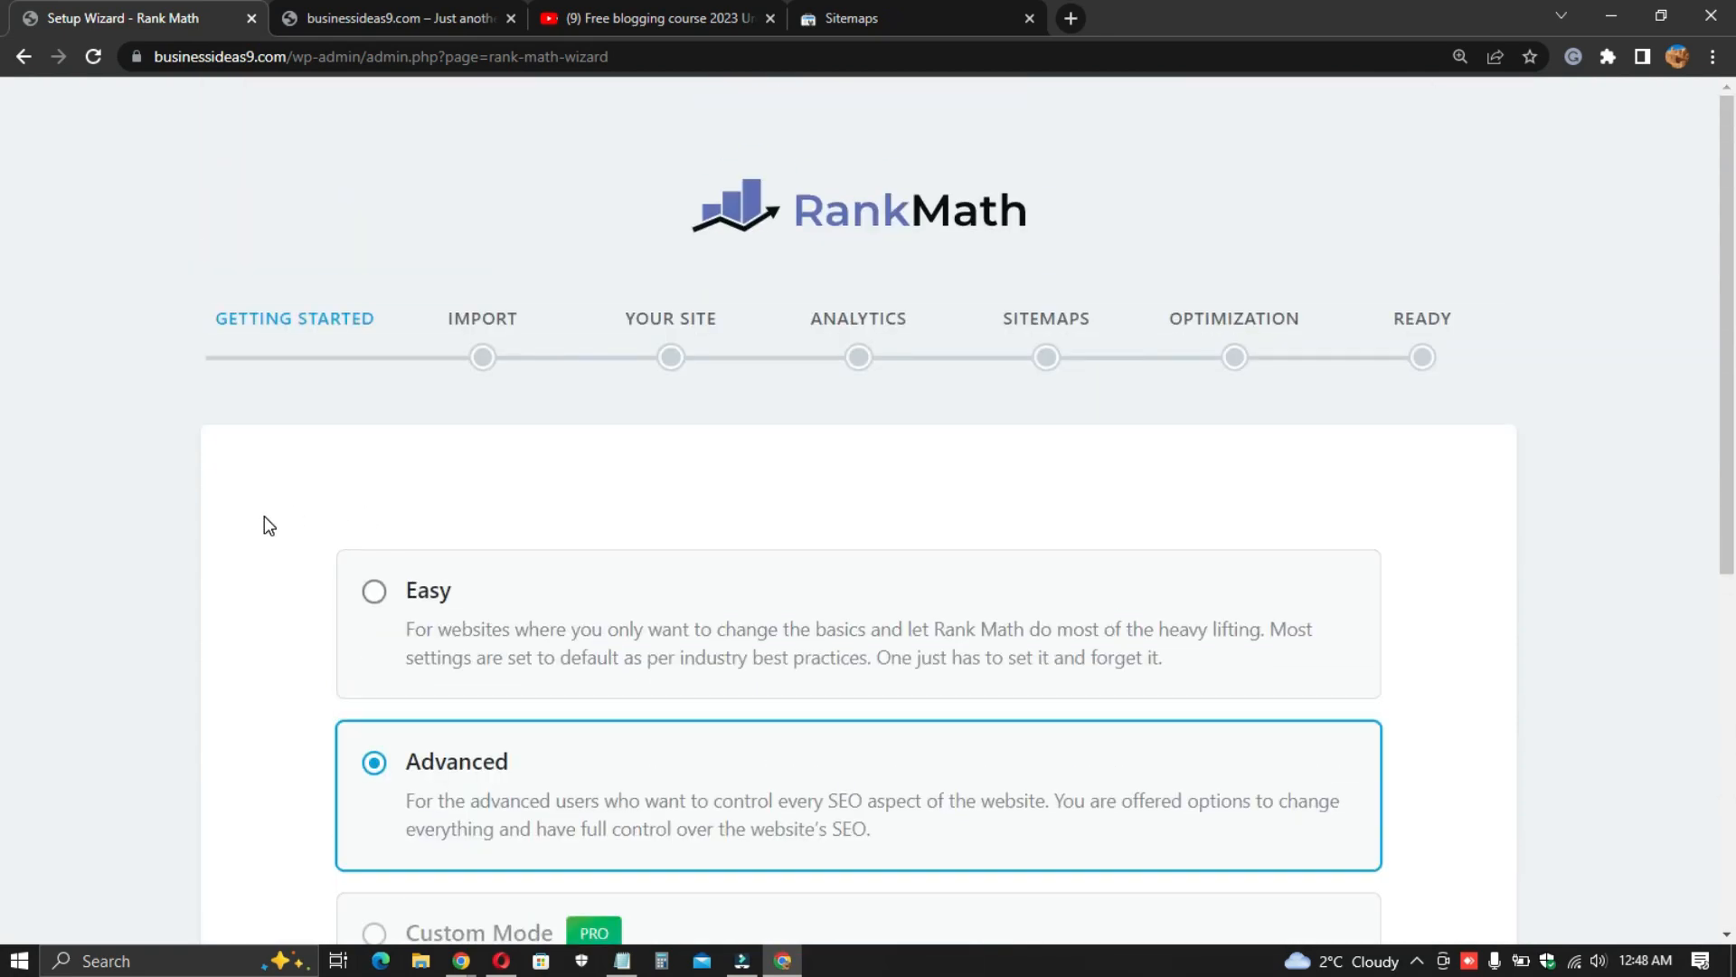
pyautogui.scroll(-5, 264, 521)
pyautogui.click(467, 228)
pyautogui.click(517, 369)
pyautogui.click(853, 857)
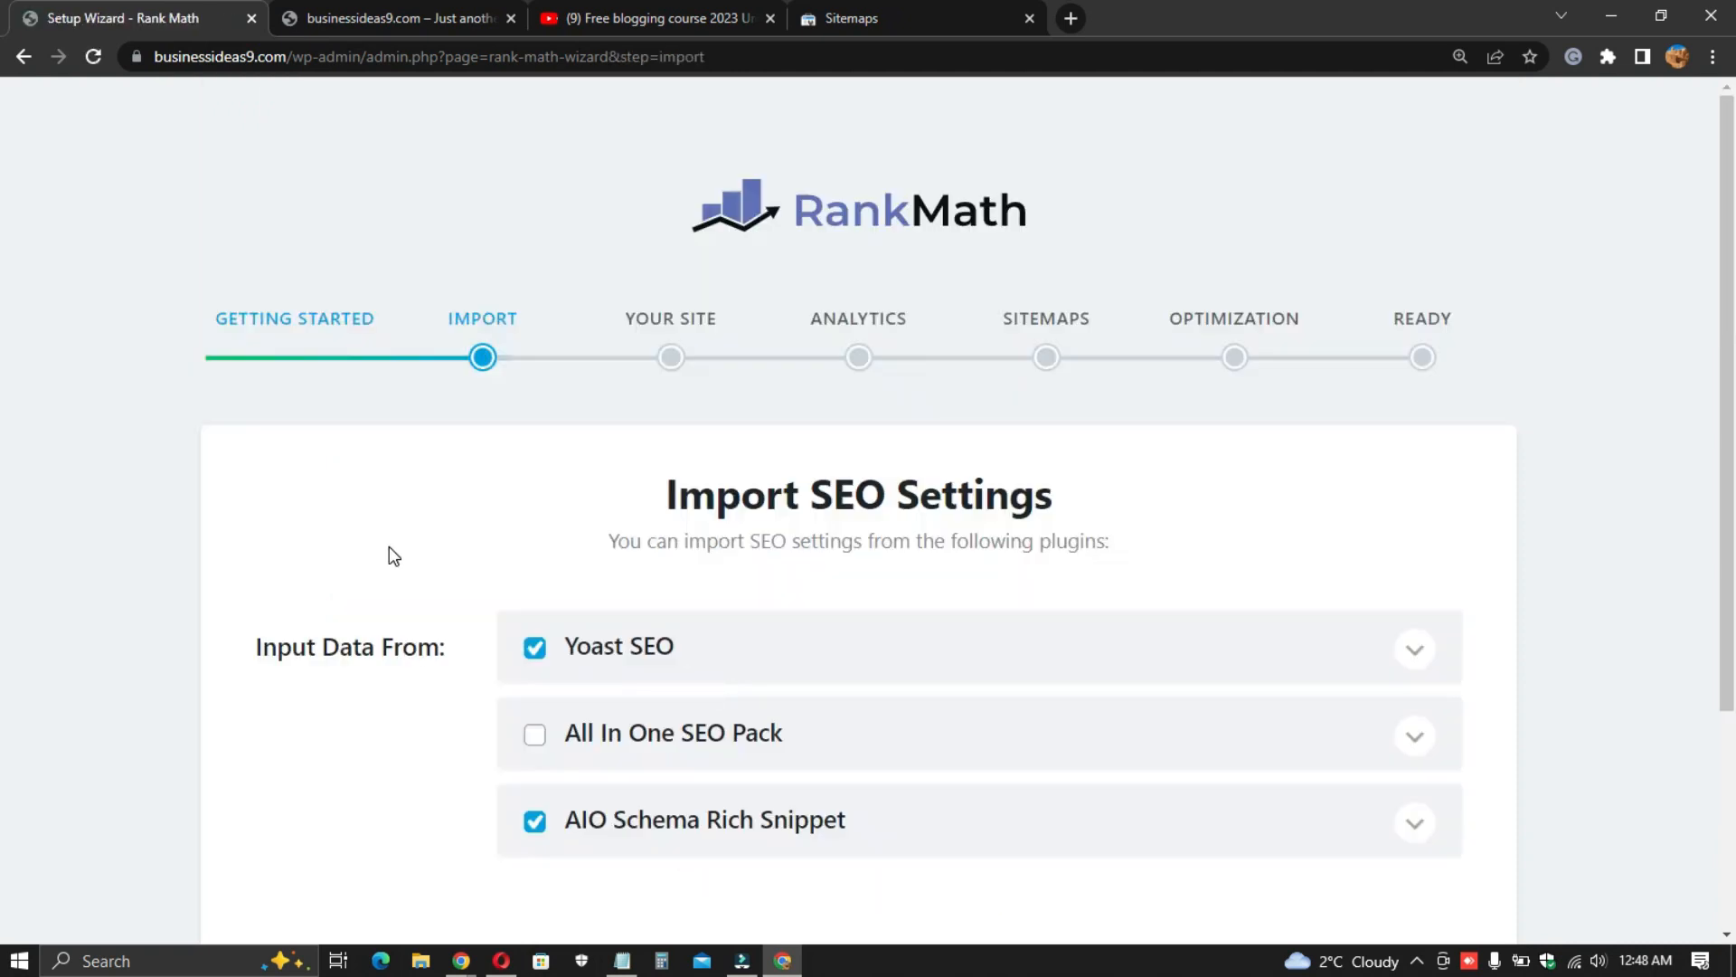
# - Skip importing SEO settings from other plugins
pyautogui.scroll(-2, 1120, 492)
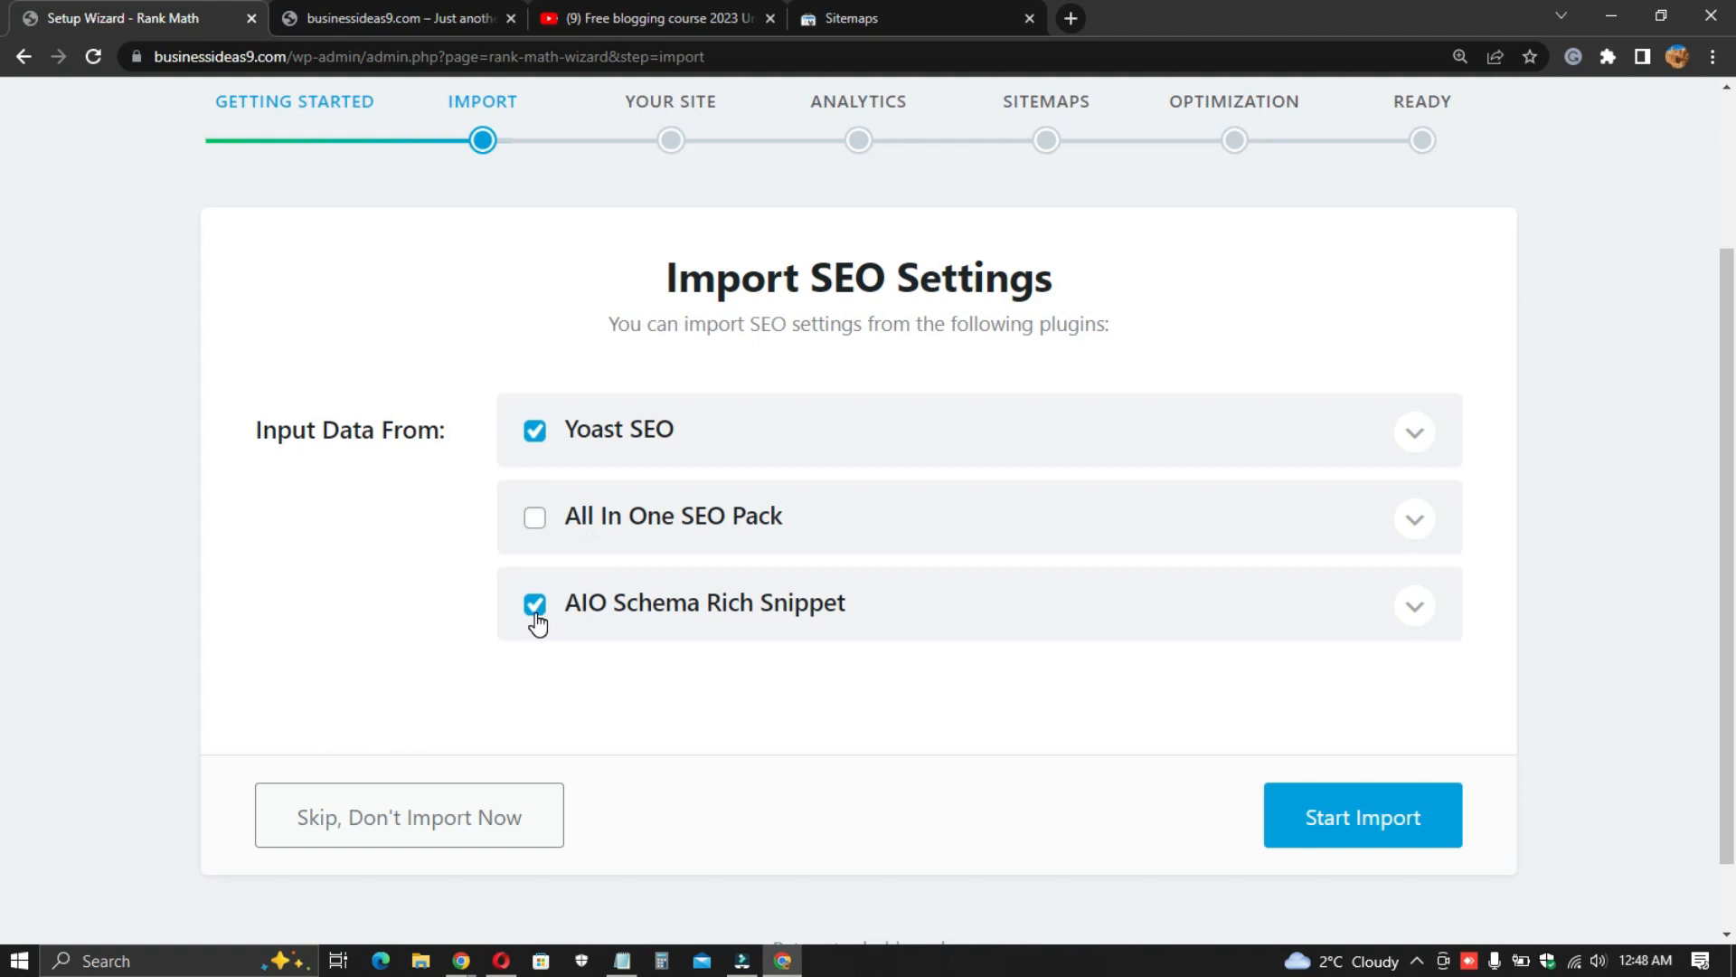
pyautogui.scroll(1, 499, 536)
pyautogui.scroll(1, 654, 412)
pyautogui.scroll(-2, 670, 480)
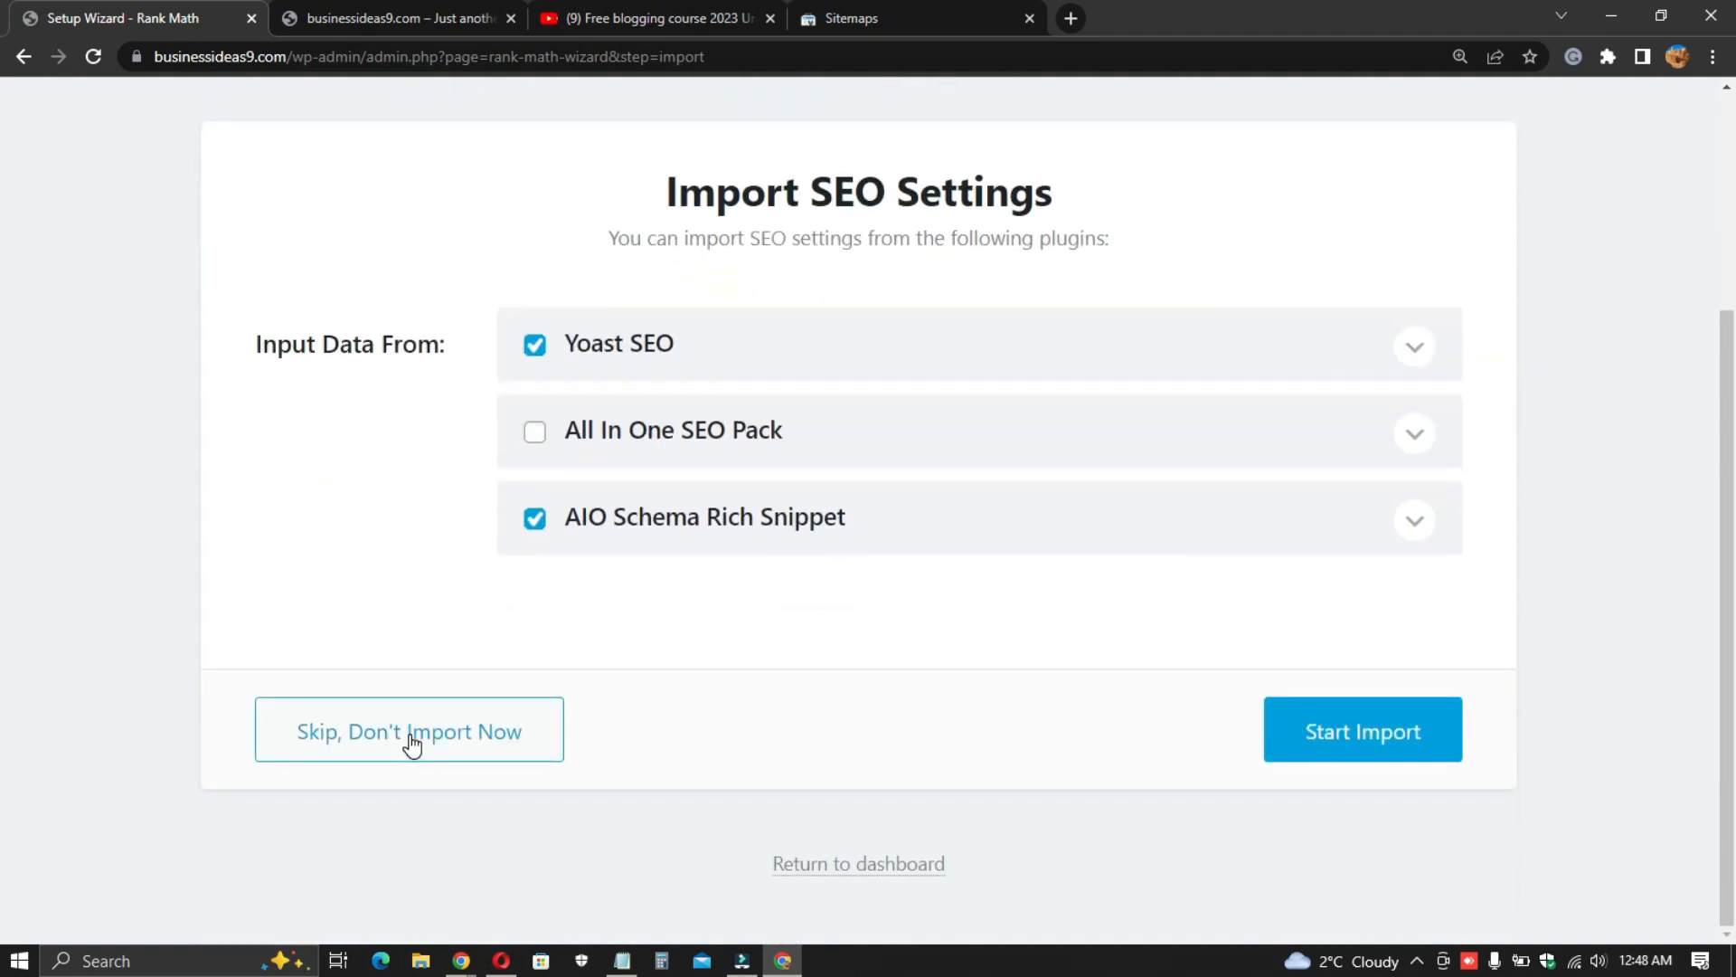
pyautogui.click(421, 743)
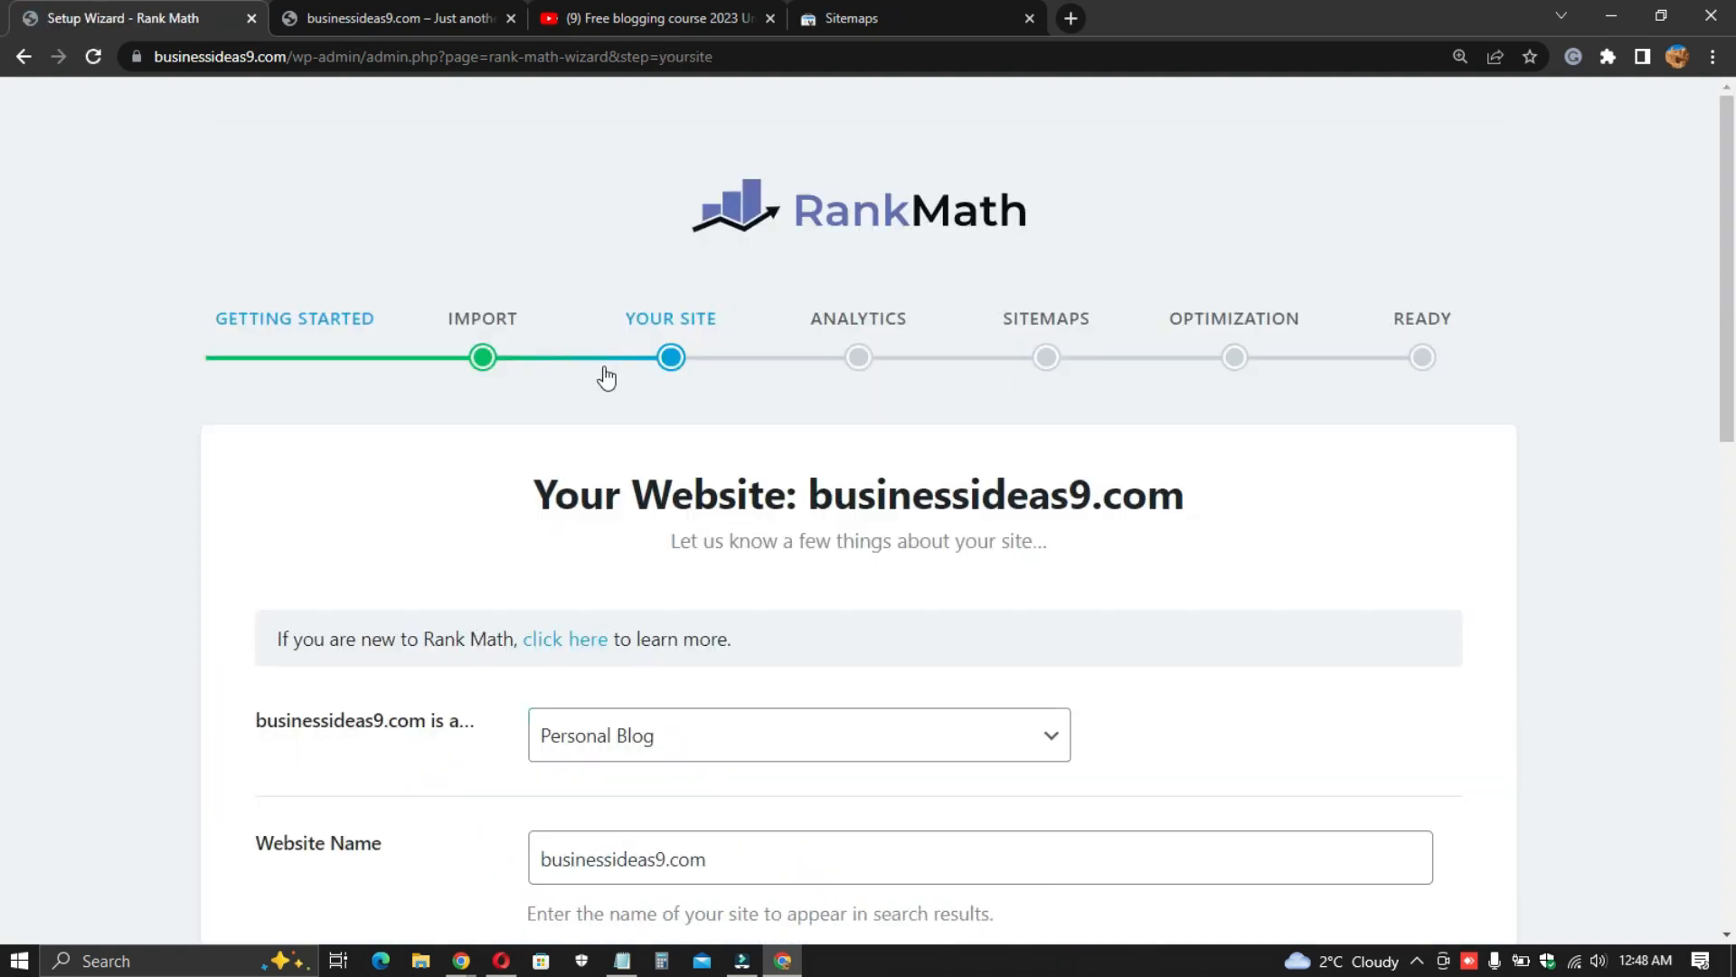
# - Set the site type to Personal Blog
pyautogui.scroll(-3, 651, 407)
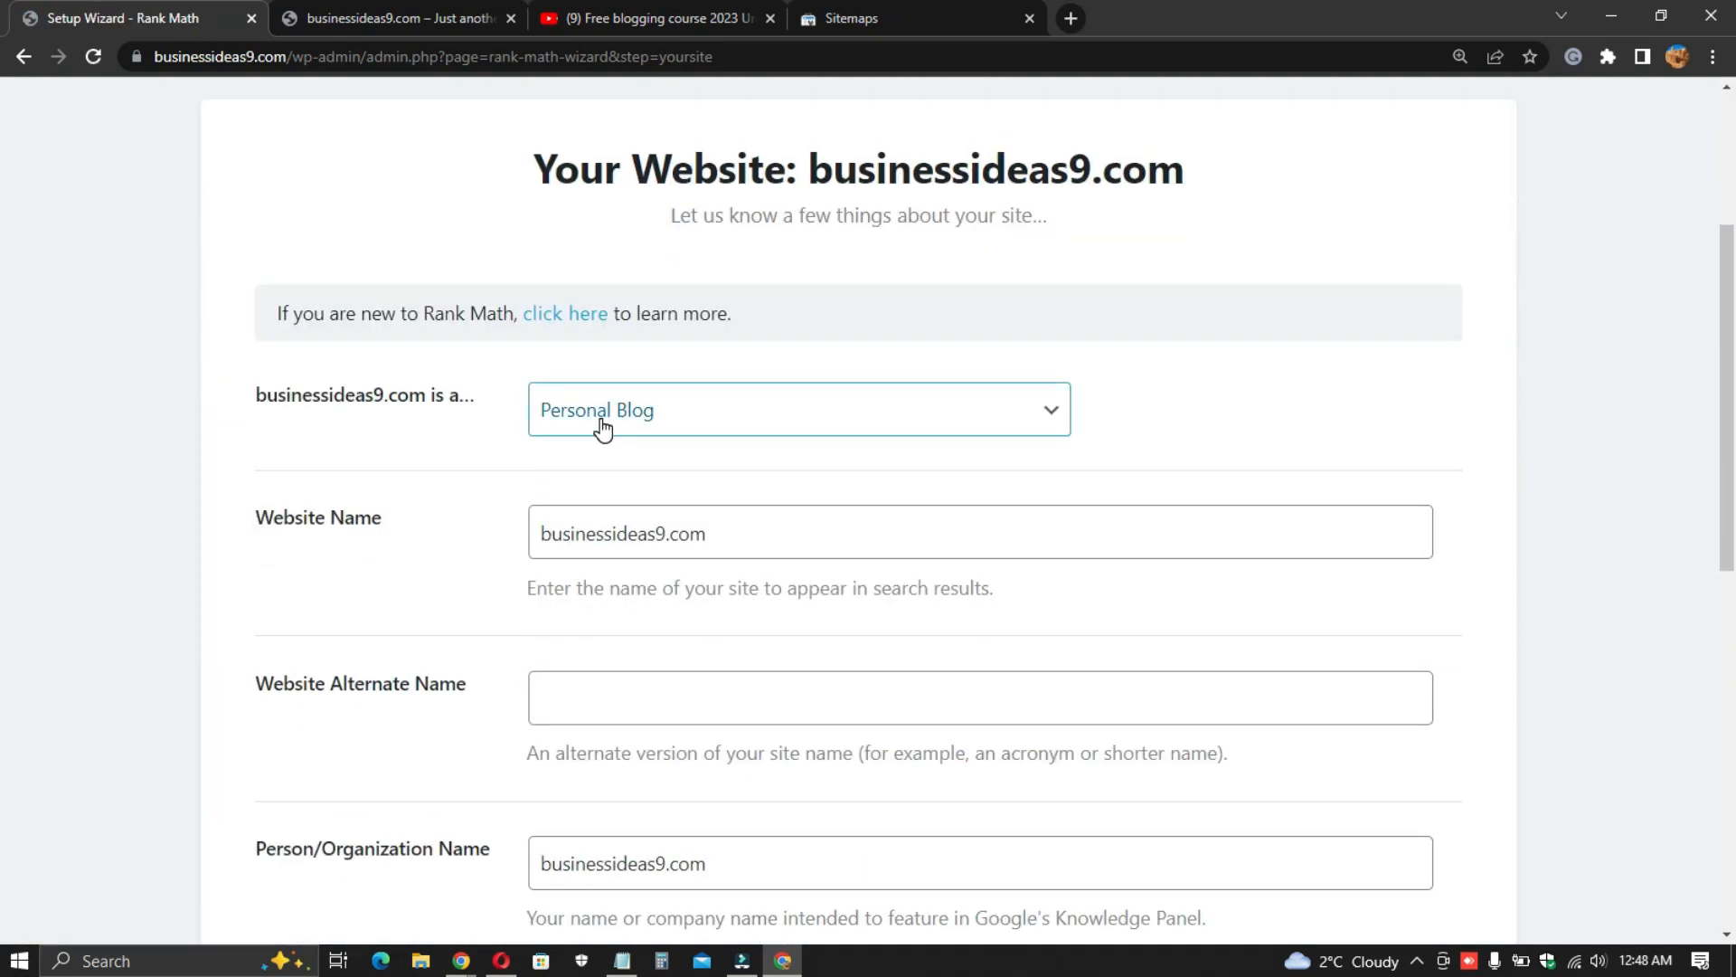
pyautogui.click(603, 429)
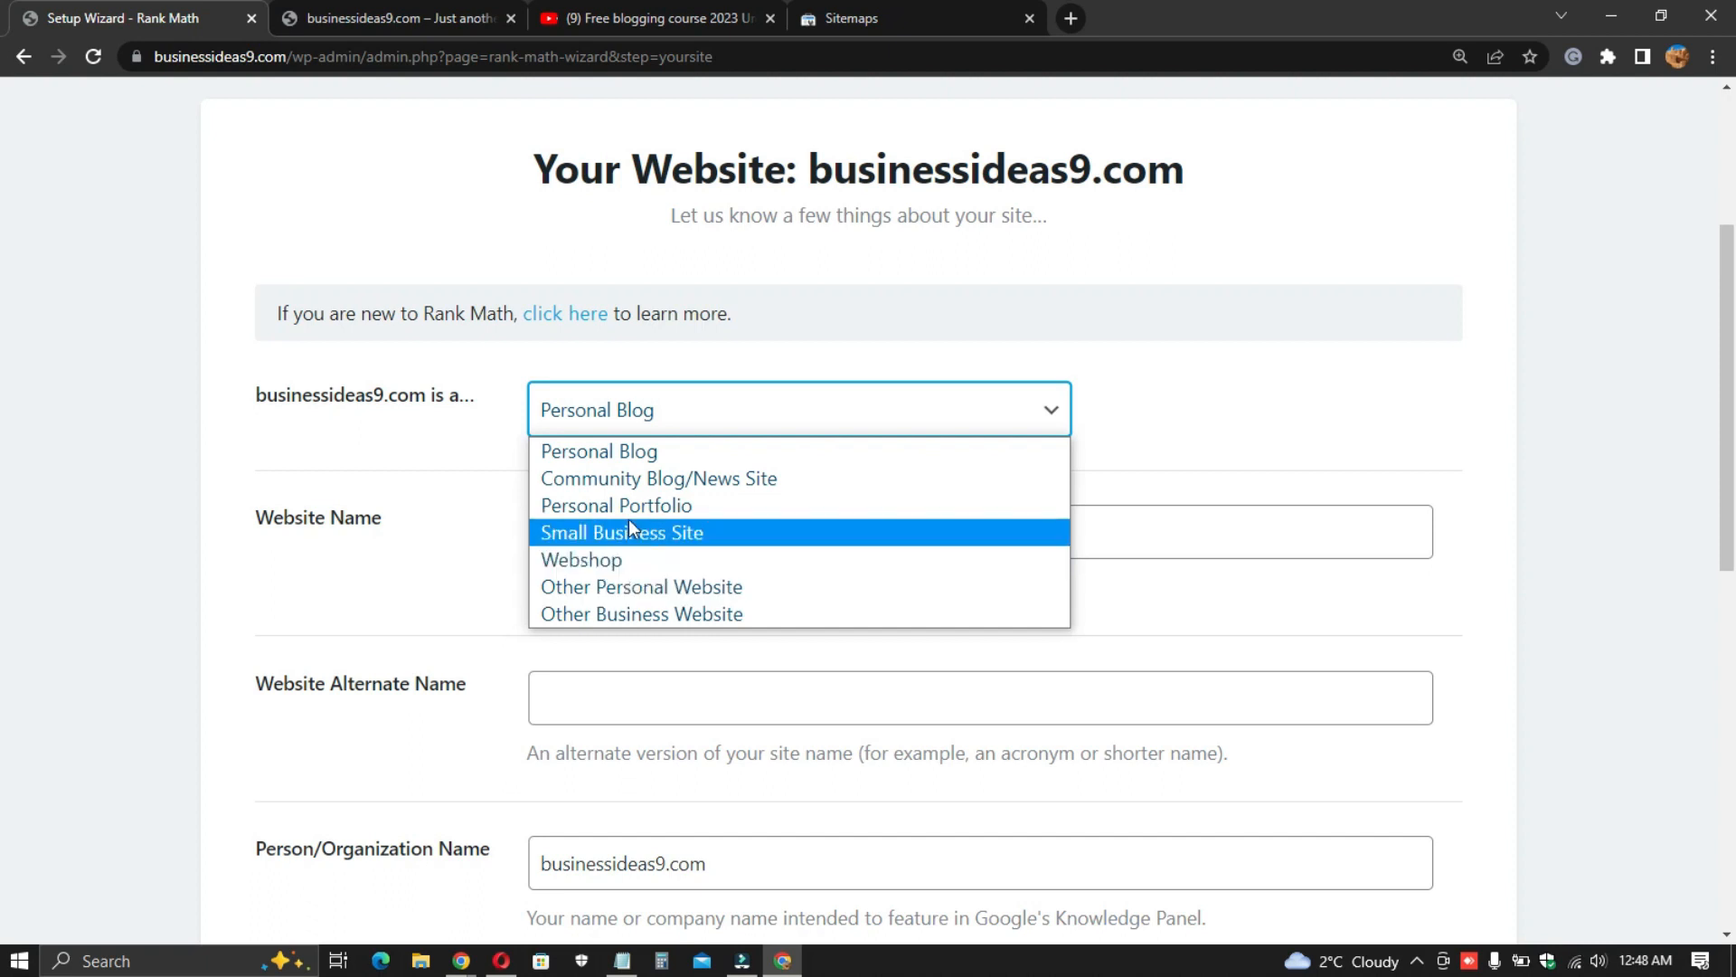
pyautogui.click(633, 450)
pyautogui.scroll(-1, 480, 489)
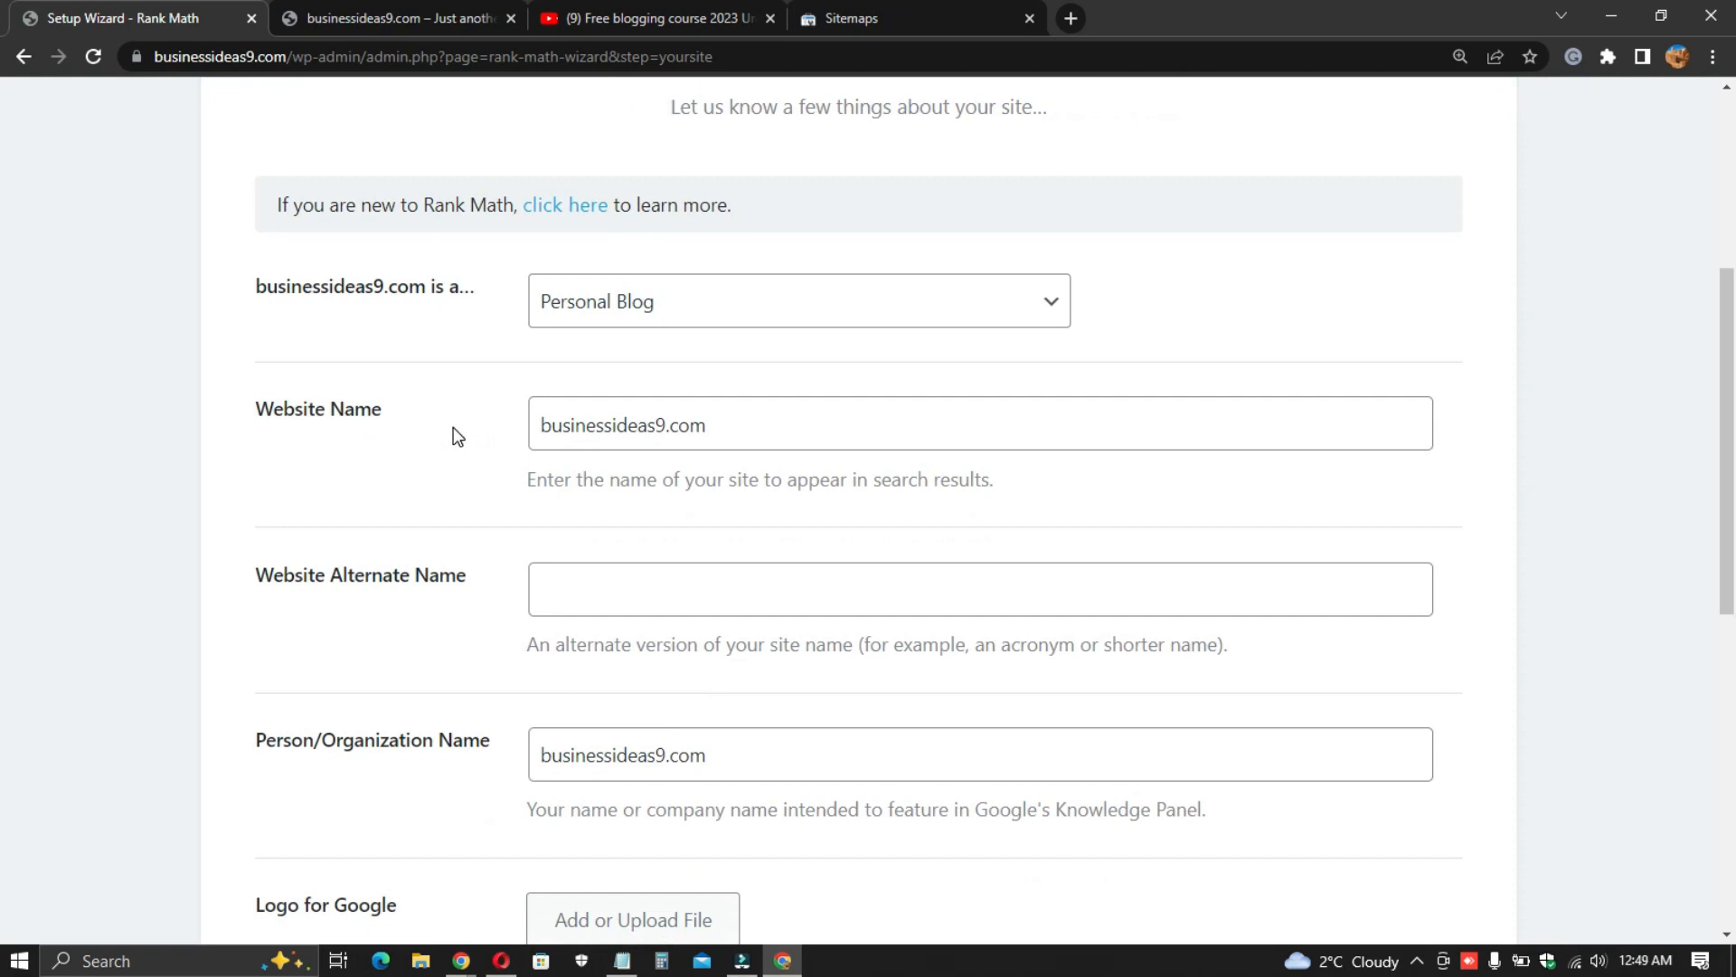
pyautogui.click(636, 307)
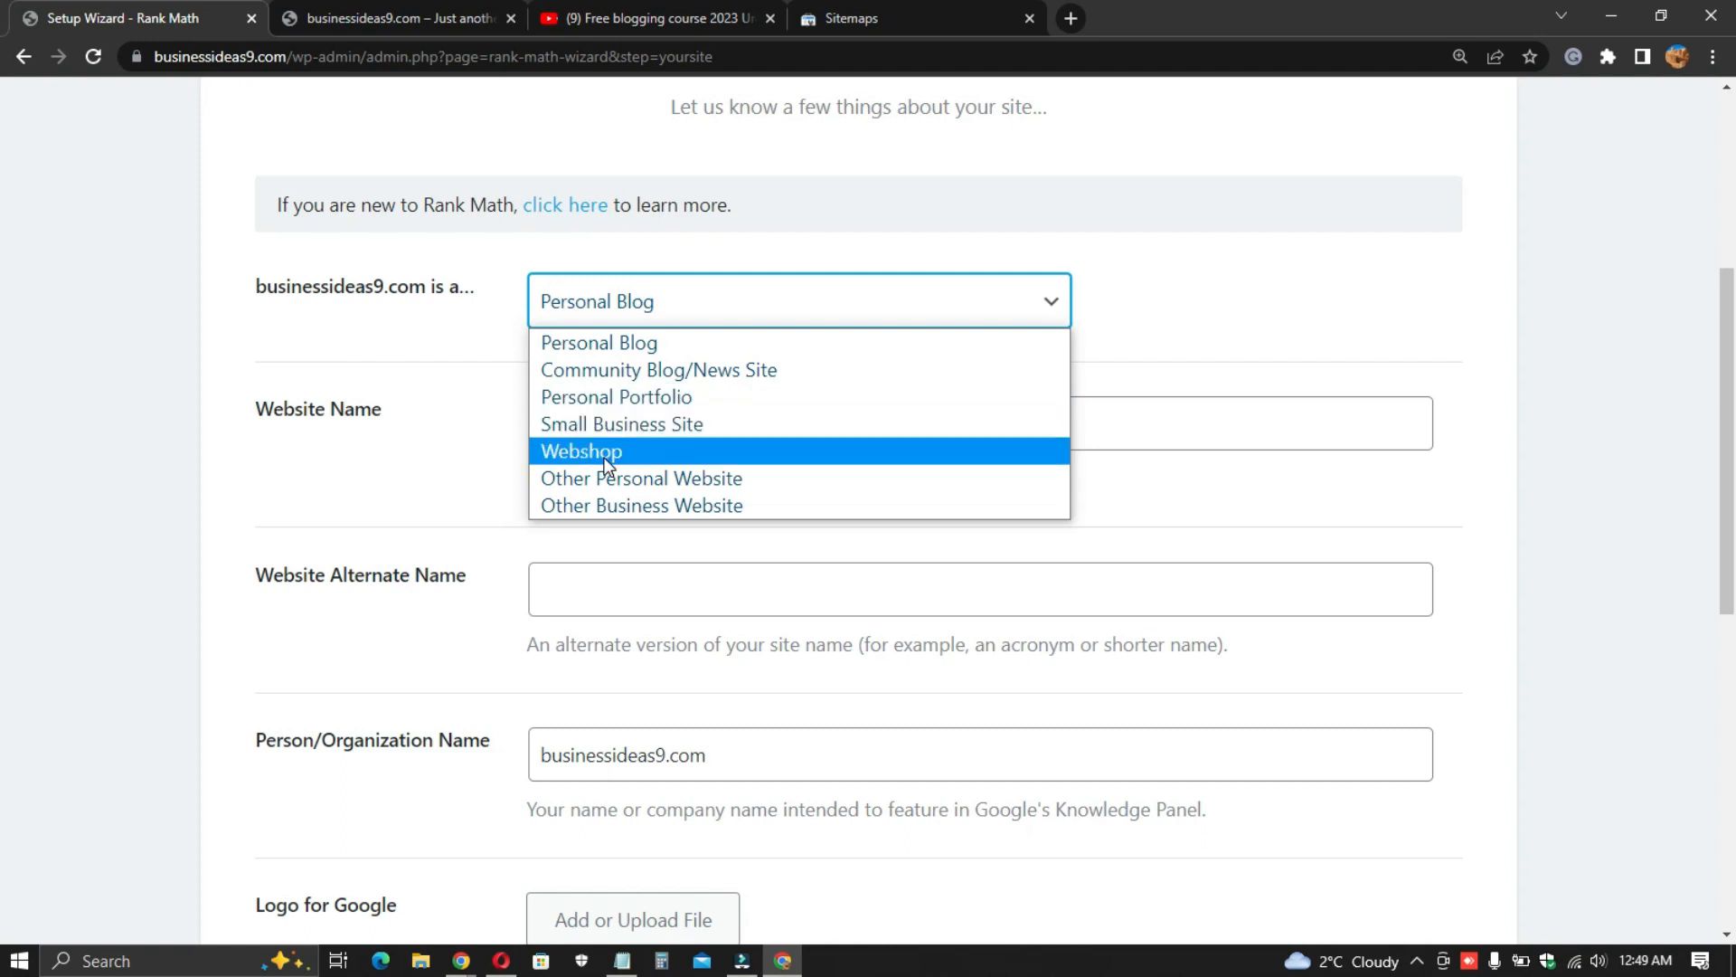
pyautogui.click(583, 309)
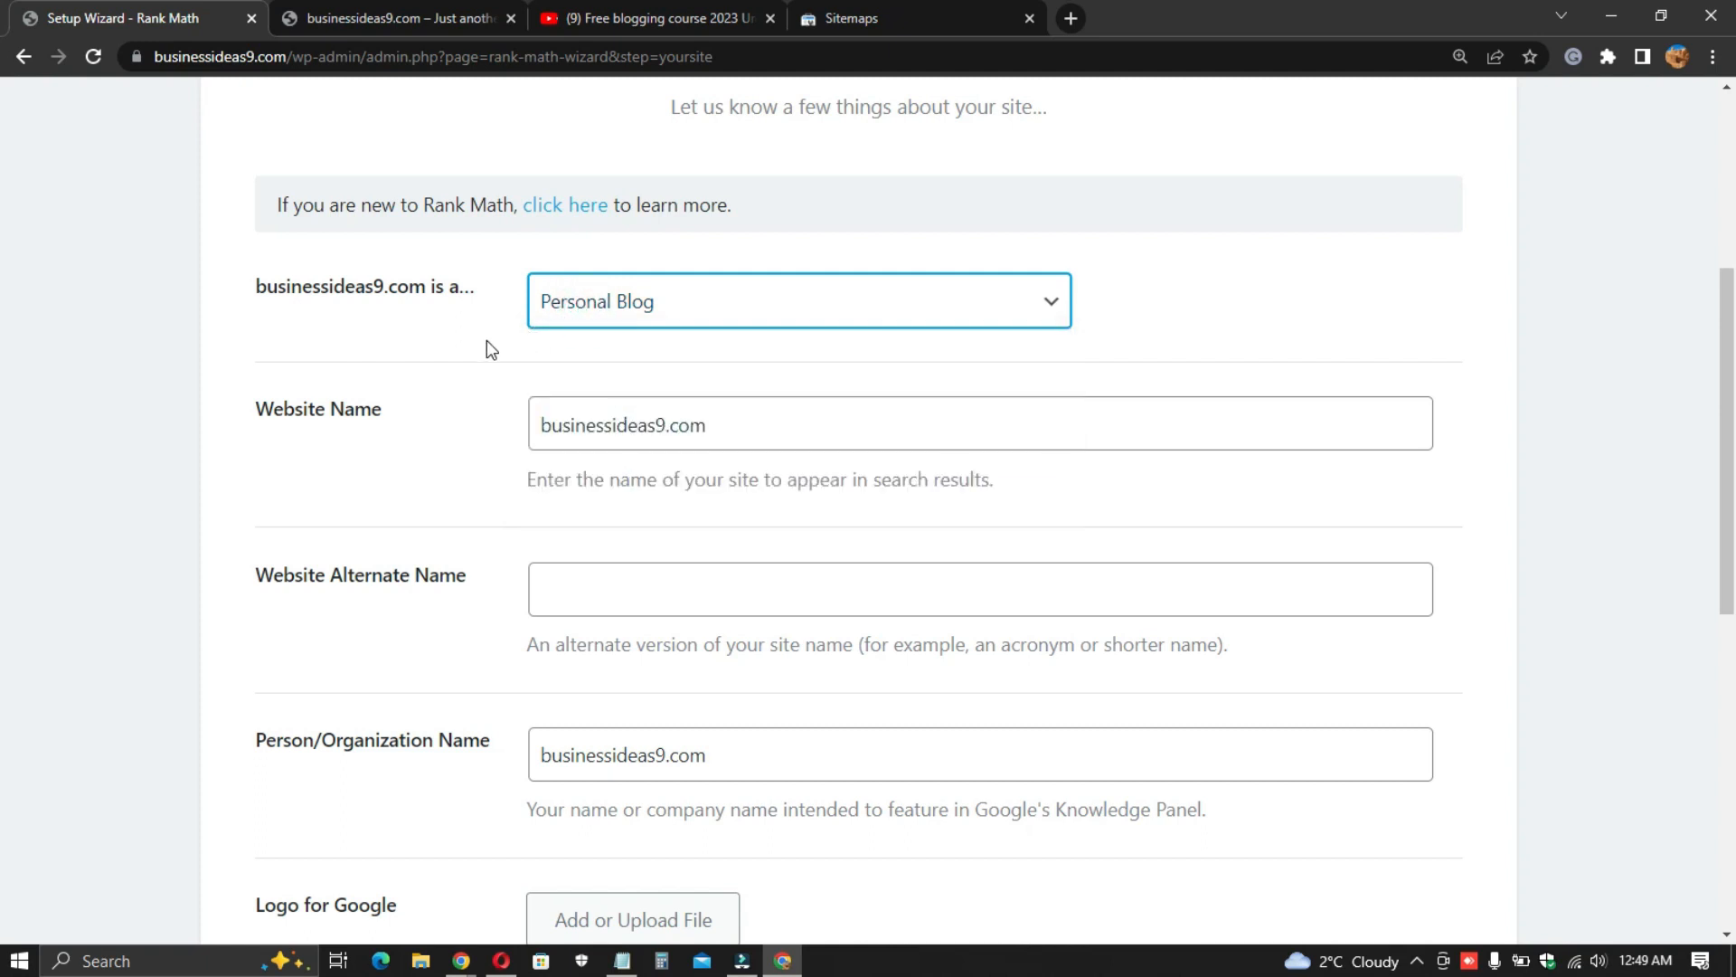
pyautogui.click(486, 340)
pyautogui.scroll(-1, 487, 340)
# - Remove ".com" from the Website Name so it reads businessideas9
pyautogui.click(575, 309)
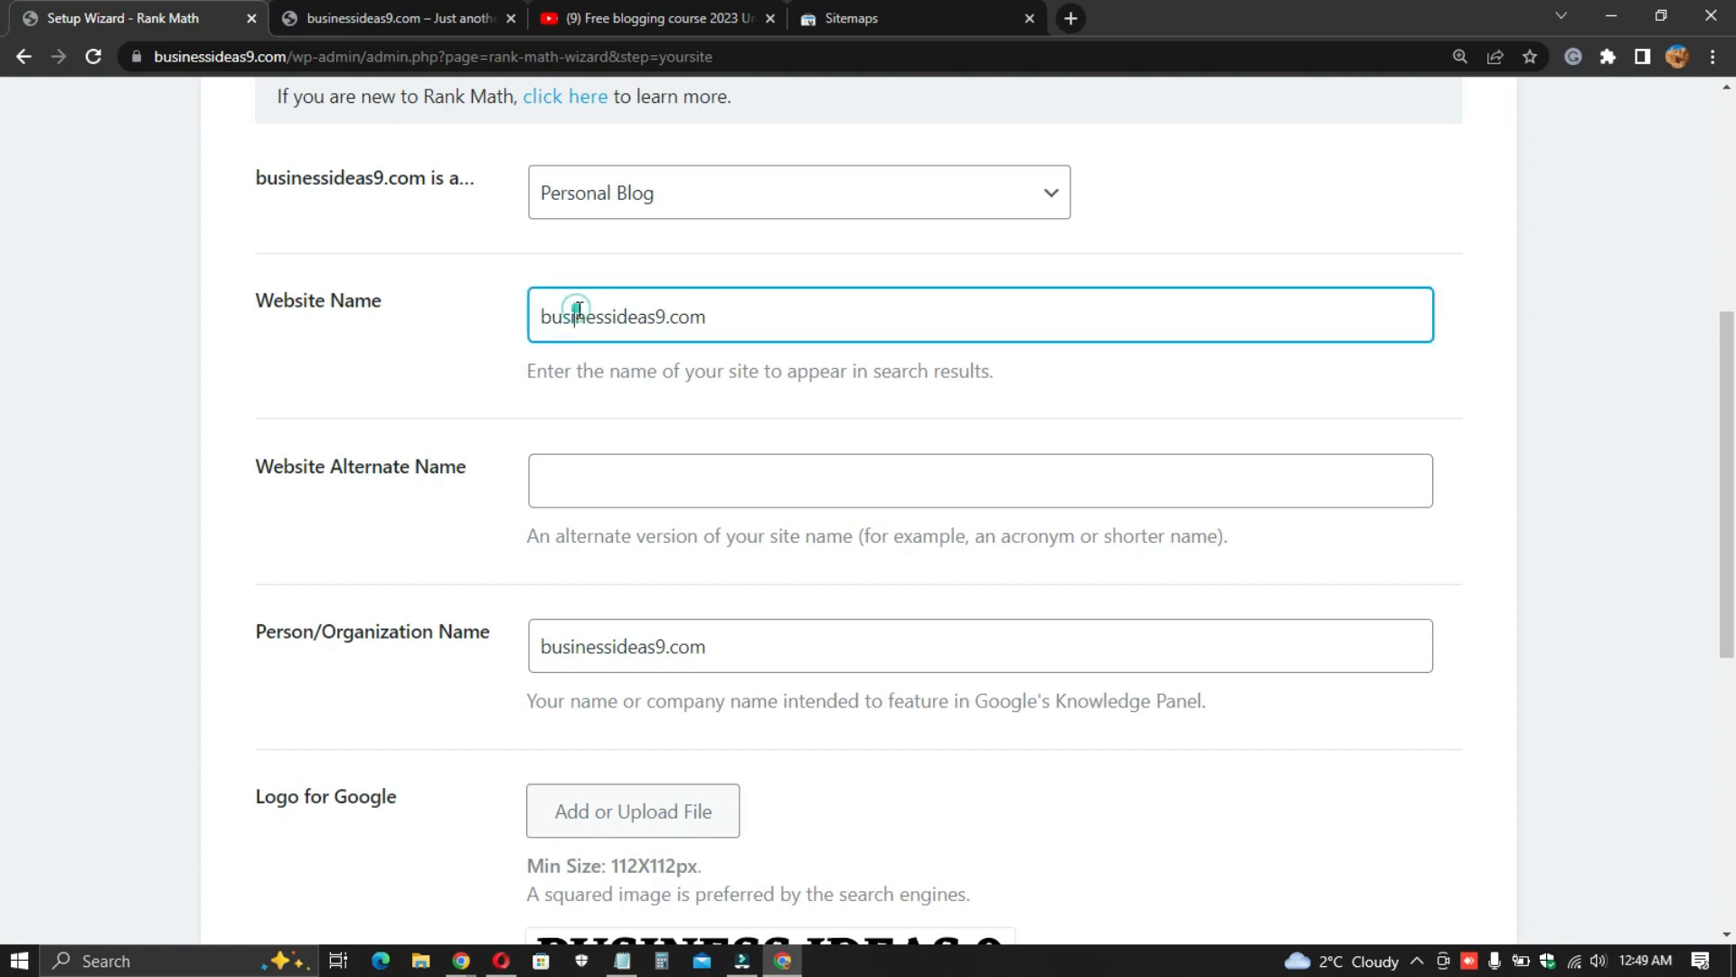
pyautogui.click(374, 317)
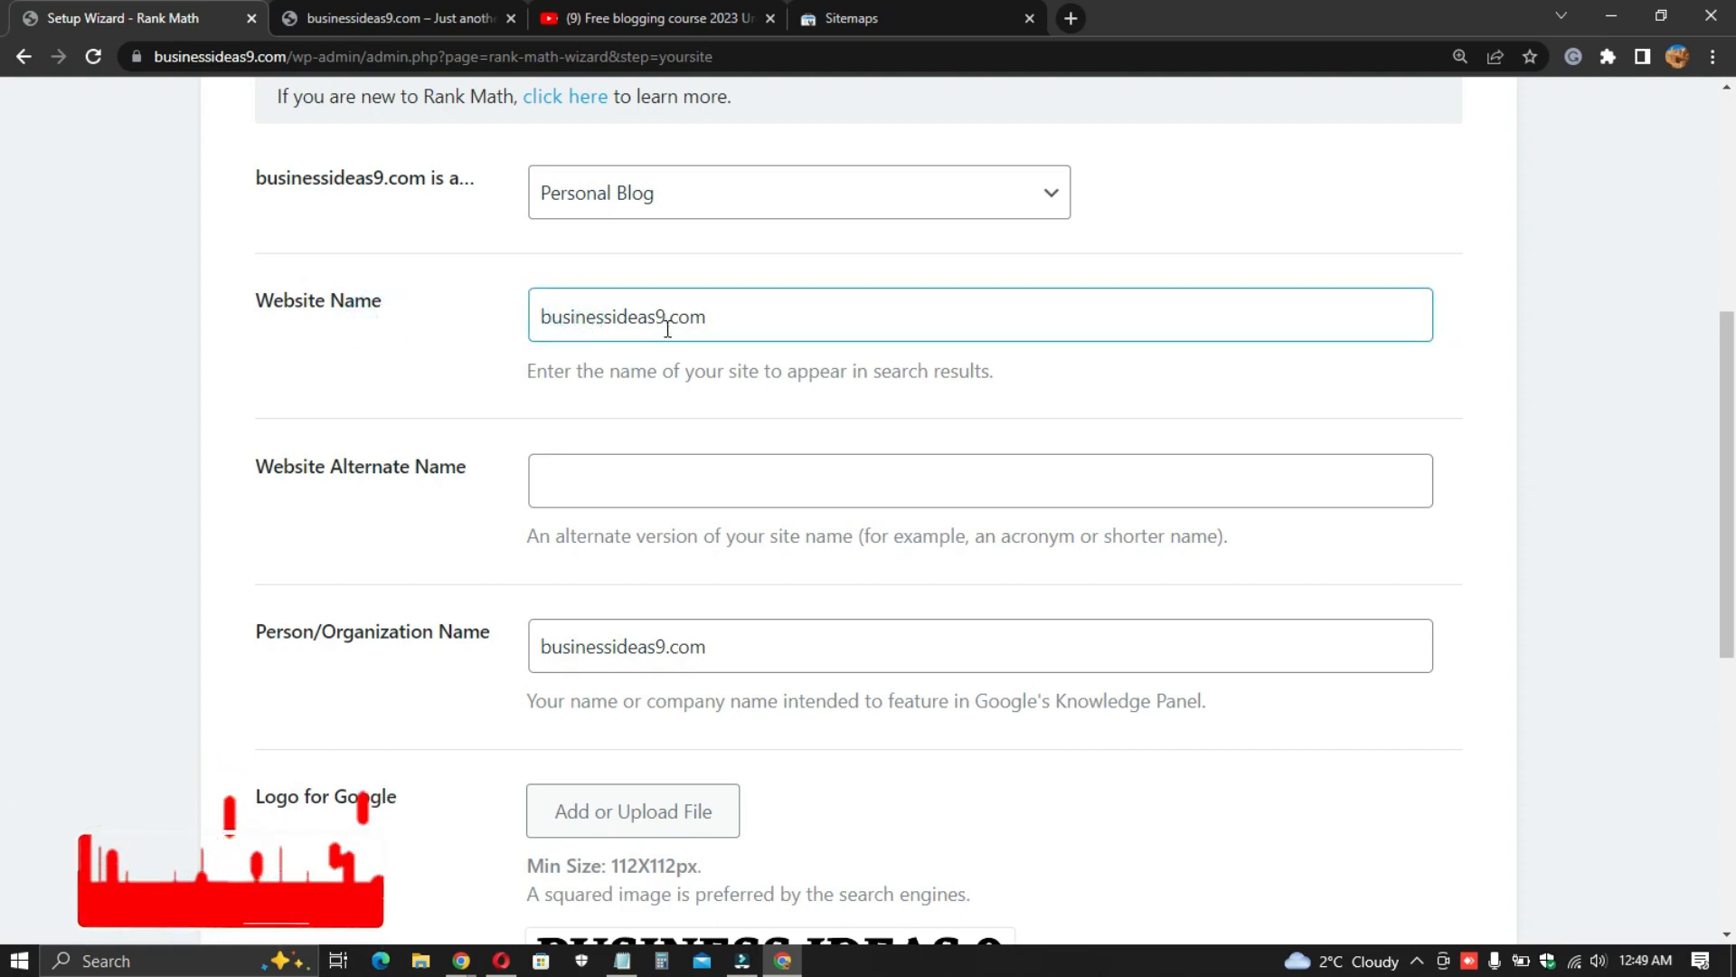
pyautogui.moveTo(731, 343); pyautogui.dragTo(666, 322)
pyautogui.press('BackSpace')
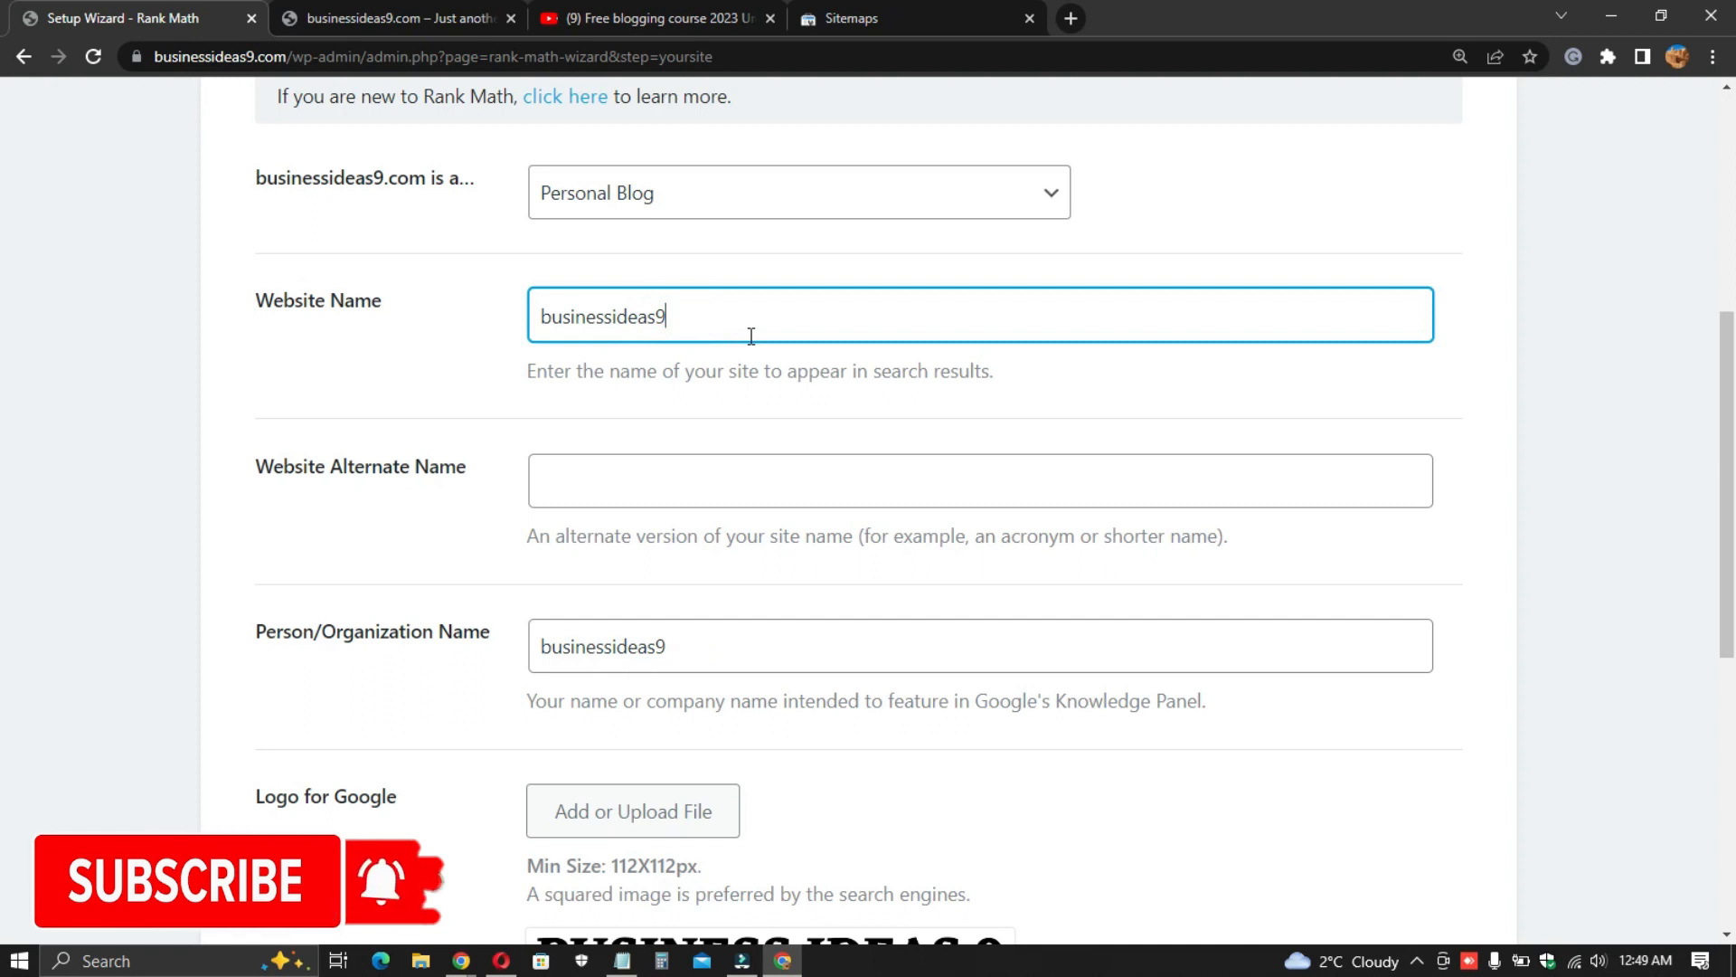
pyautogui.click(808, 391)
# - Set the Person/Organization Name to Business ideas9 and save the site details to continue
pyautogui.scroll(-1, 365, 322)
pyautogui.click(362, 366)
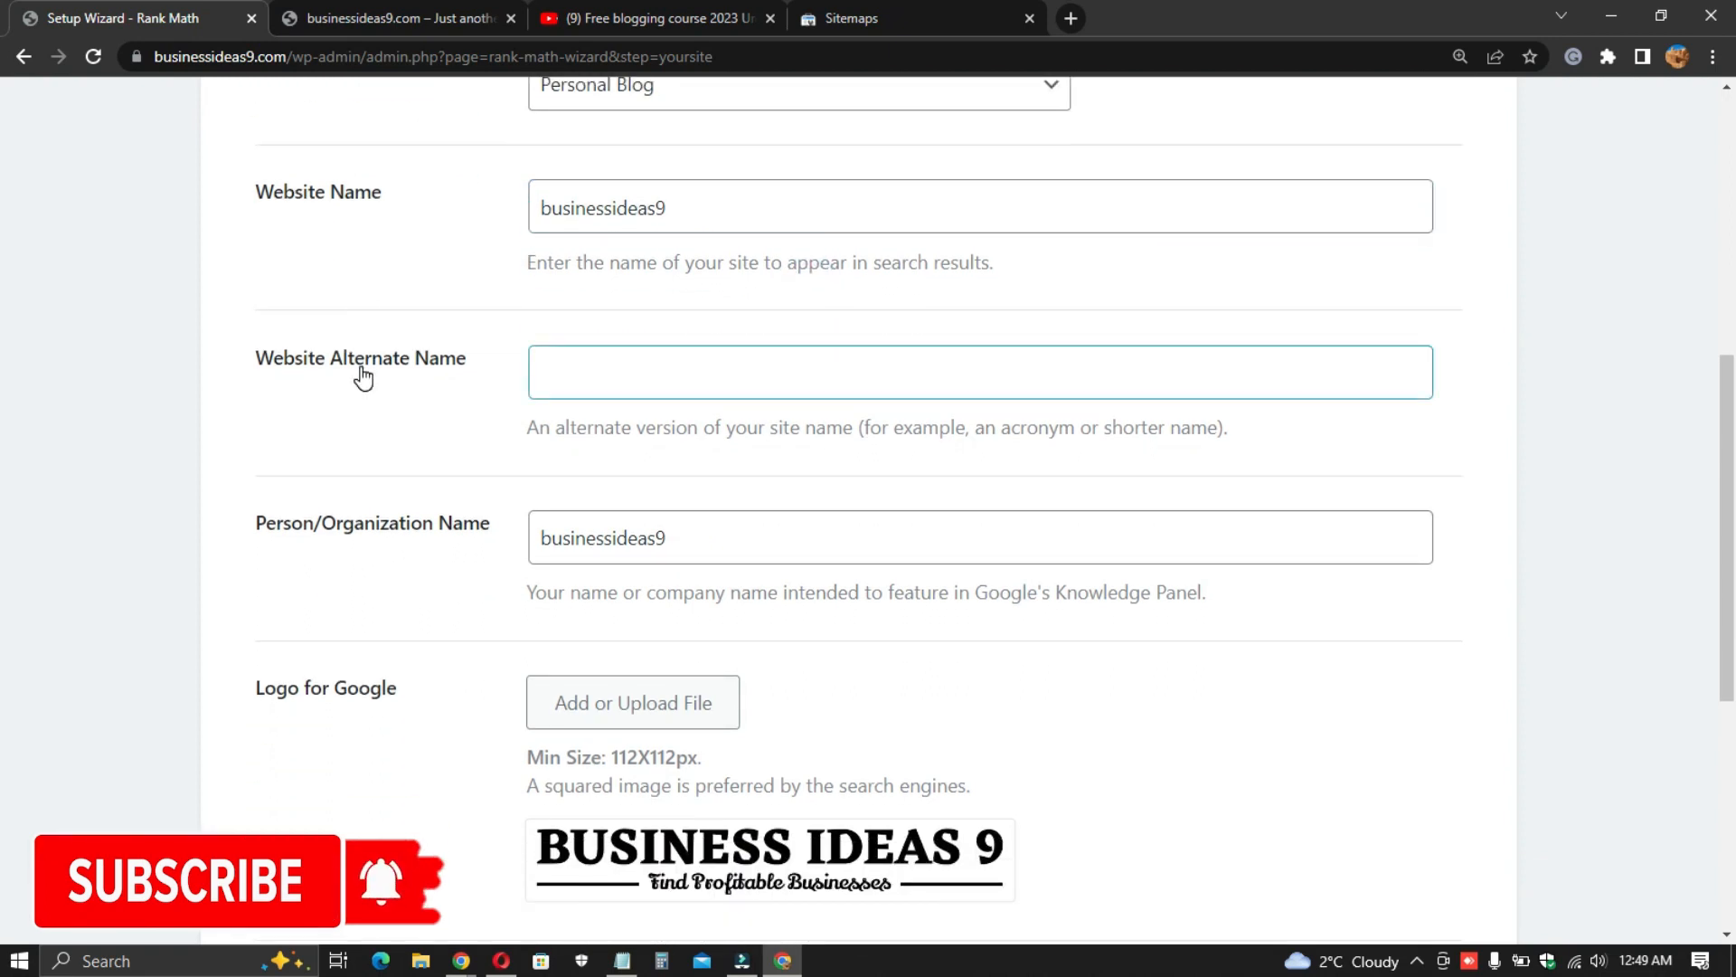
pyautogui.click(486, 405)
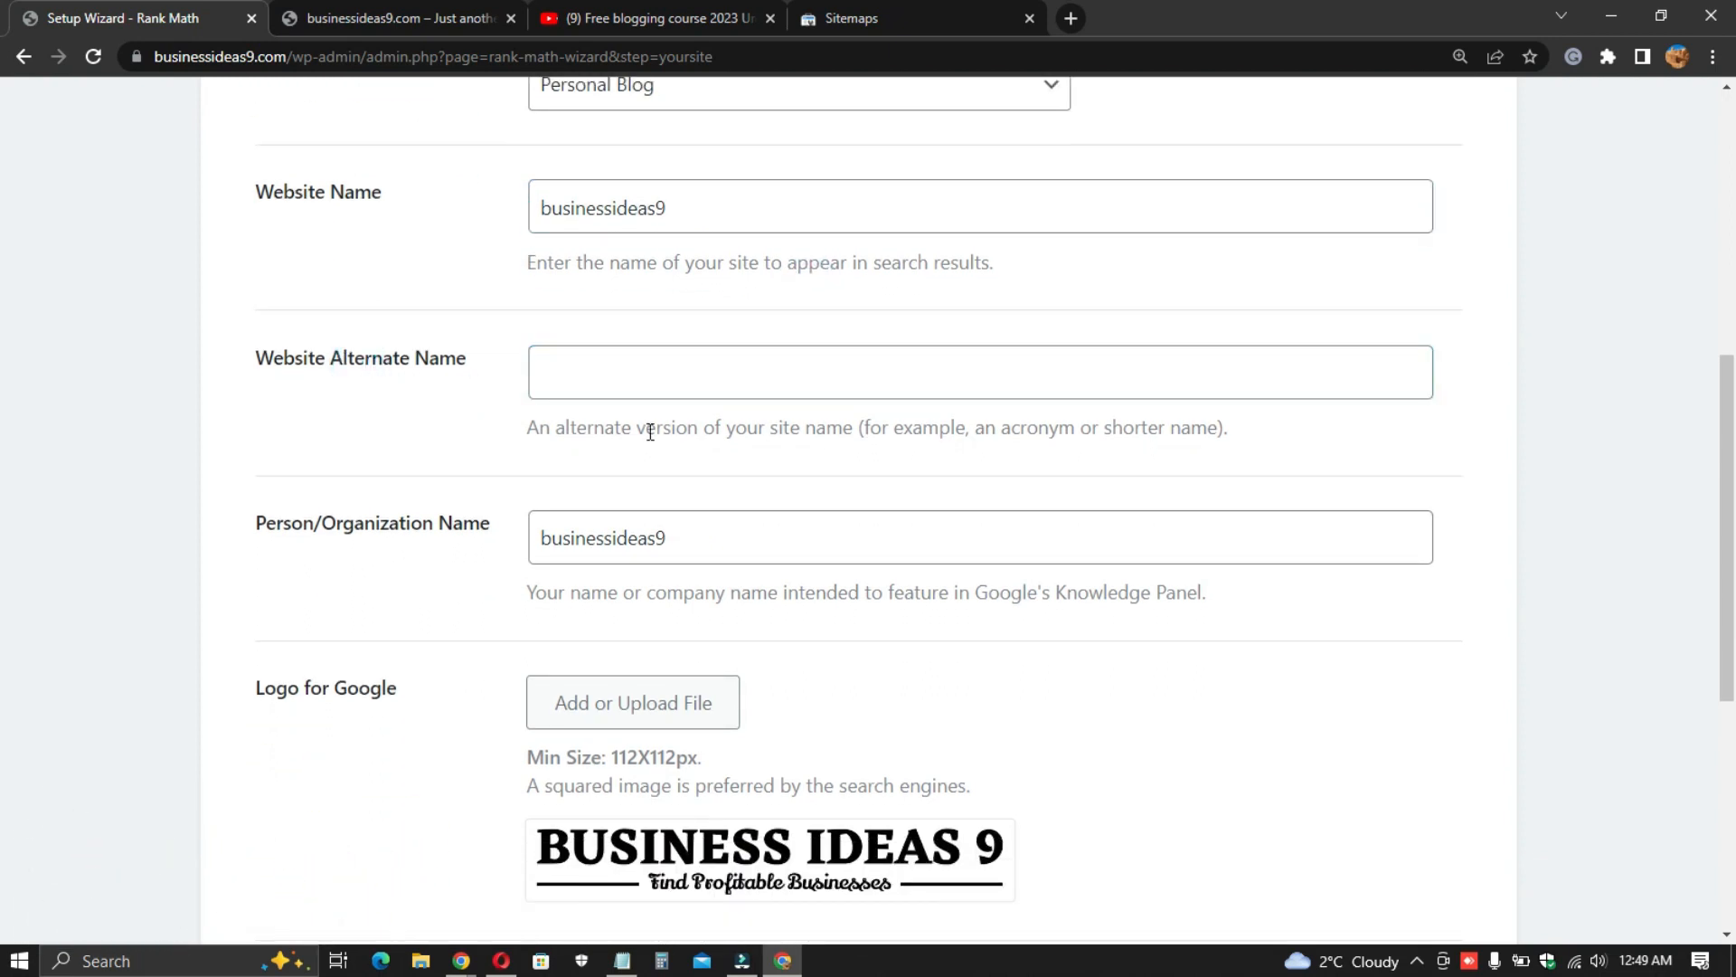
pyautogui.scroll(-1, 628, 427)
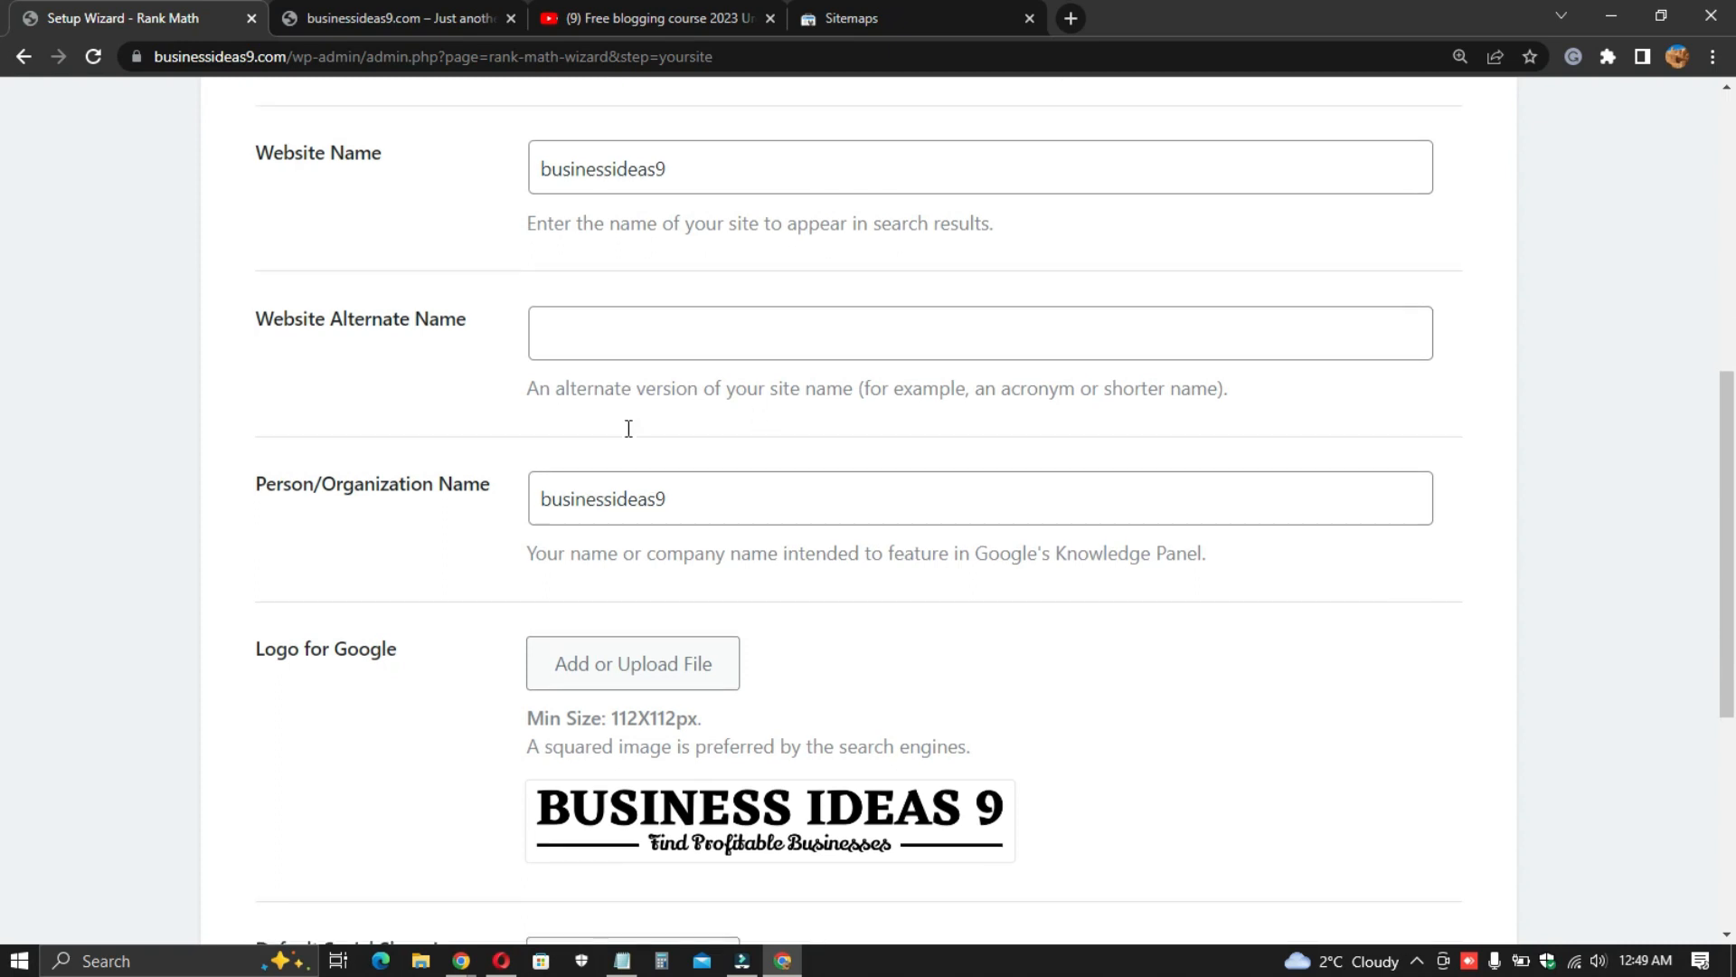
pyautogui.click(612, 436)
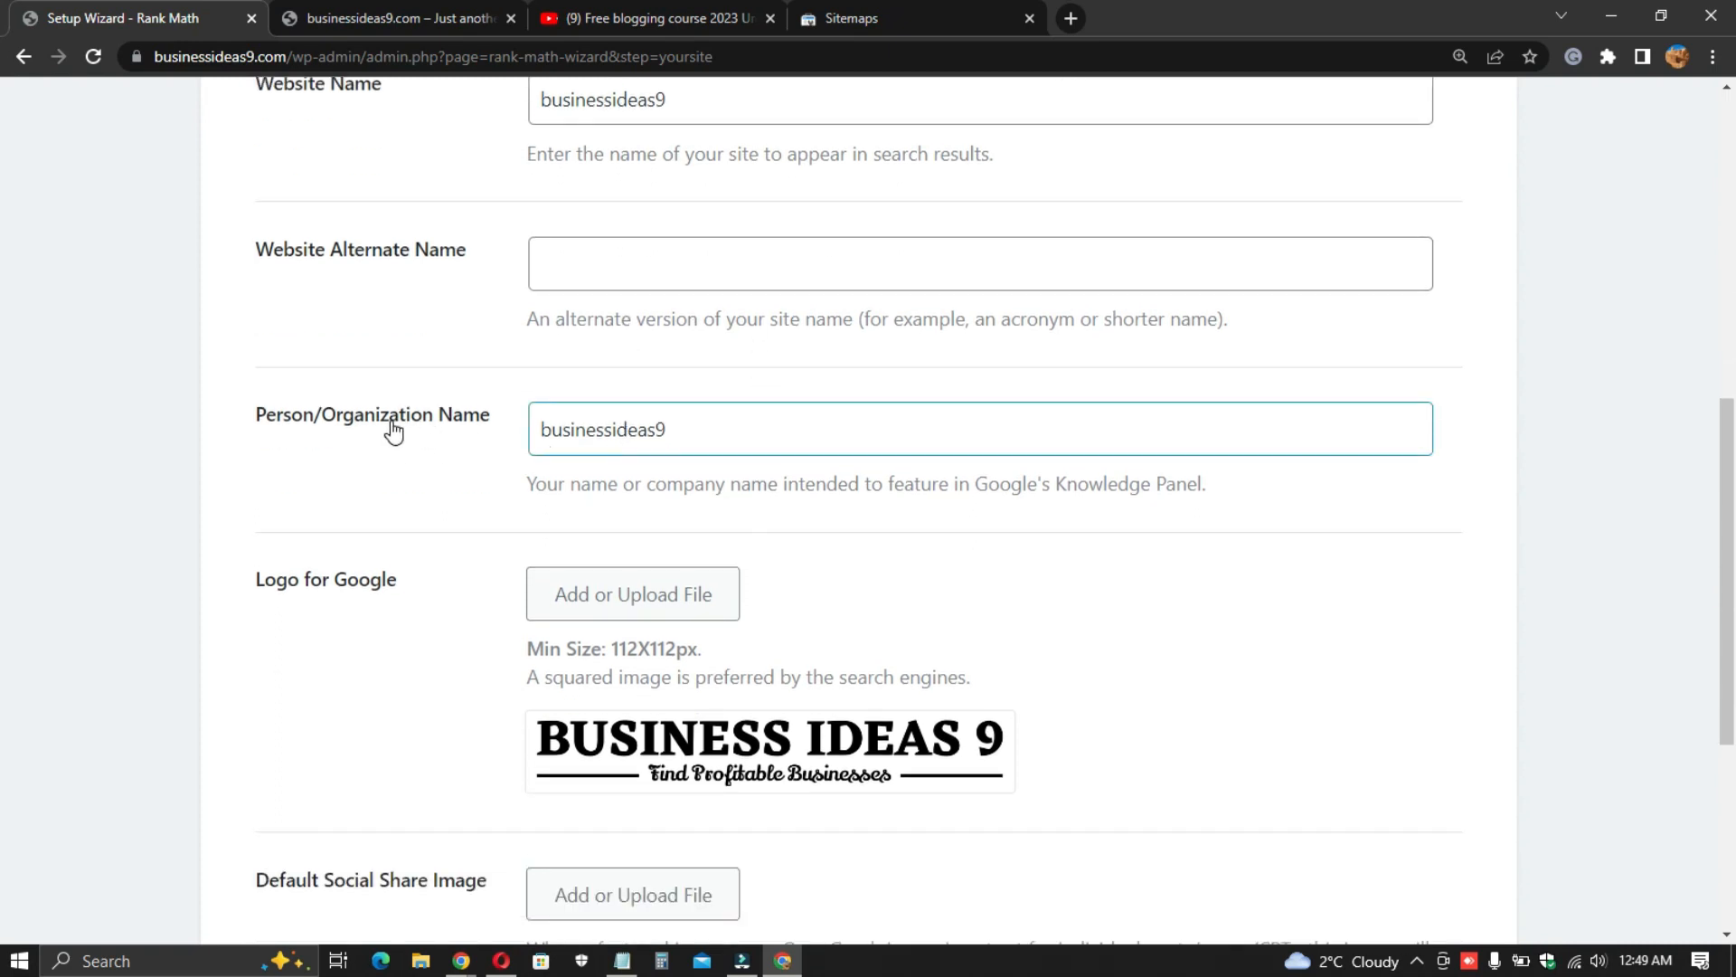
pyautogui.click(548, 434)
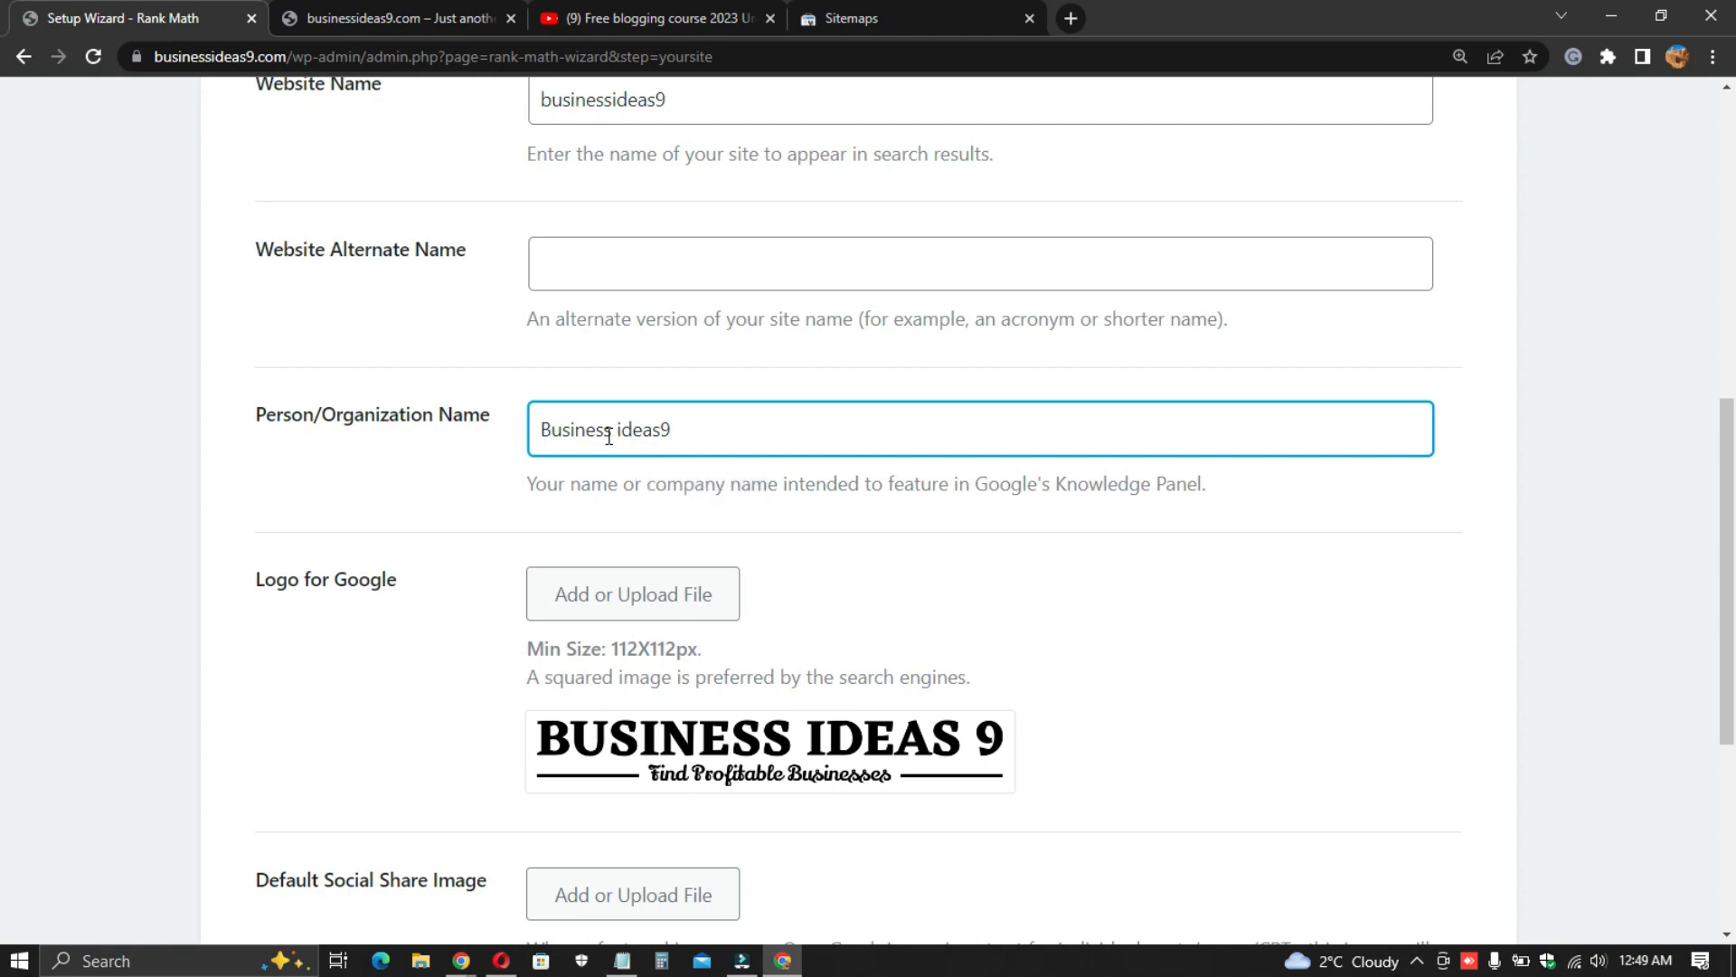
pyautogui.click(660, 435)
pyautogui.click(642, 489)
pyautogui.scroll(-5, 508, 504)
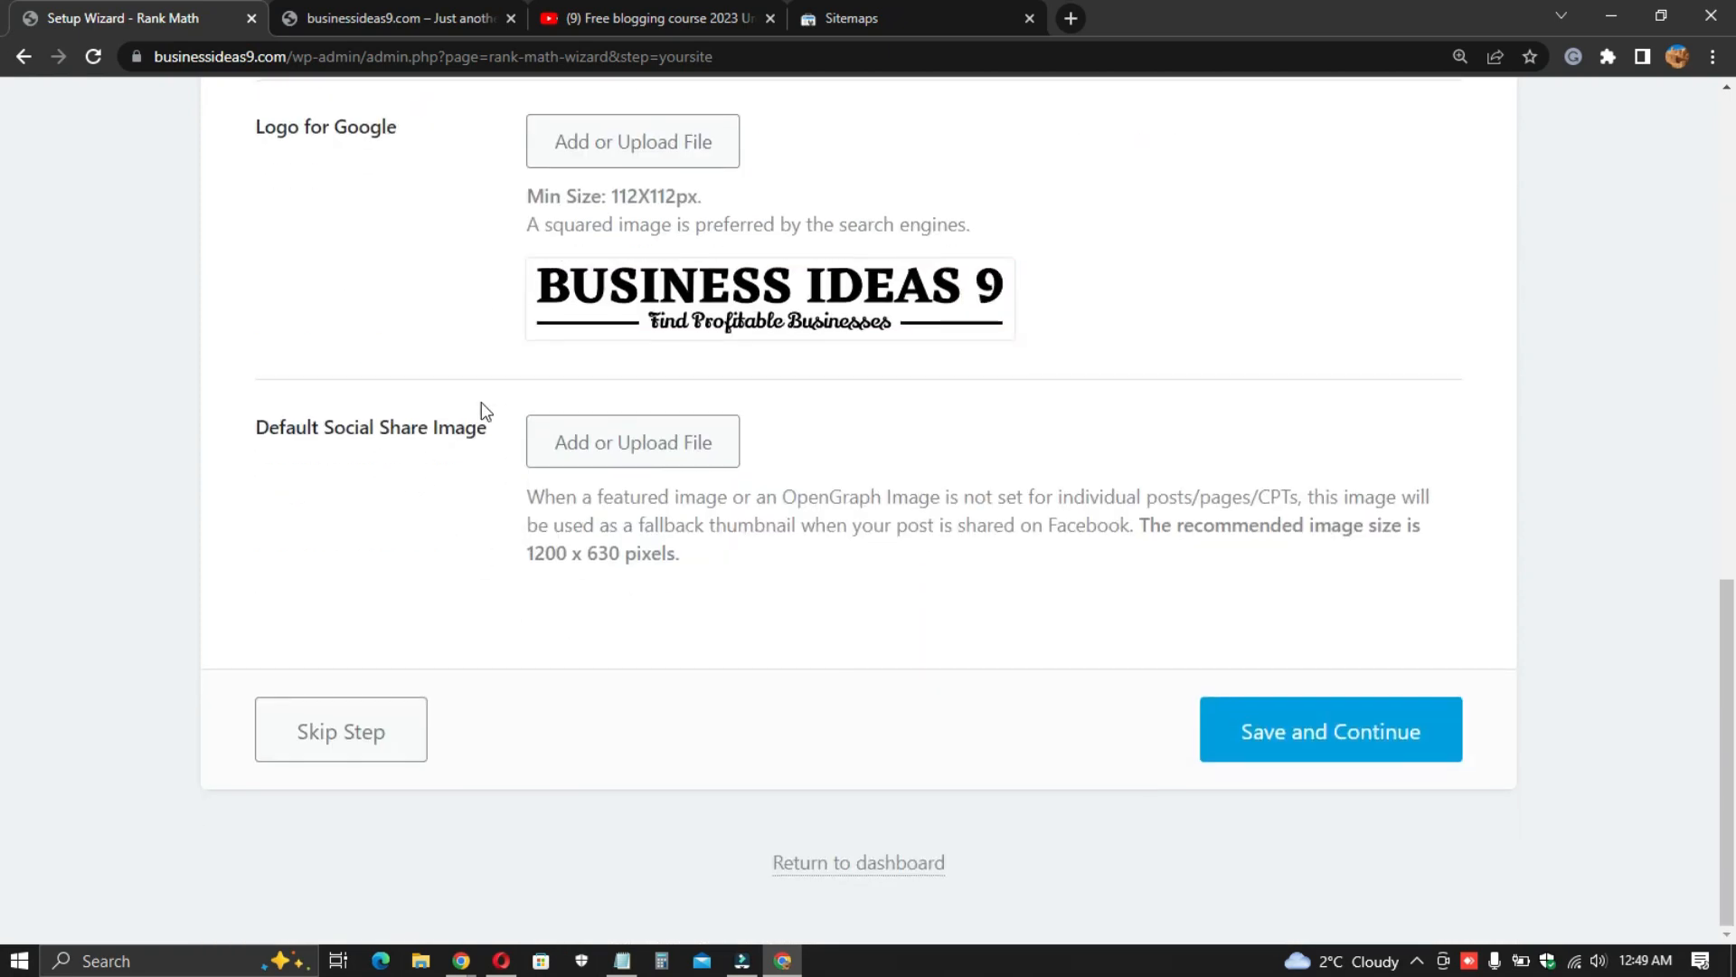
pyautogui.click(1318, 736)
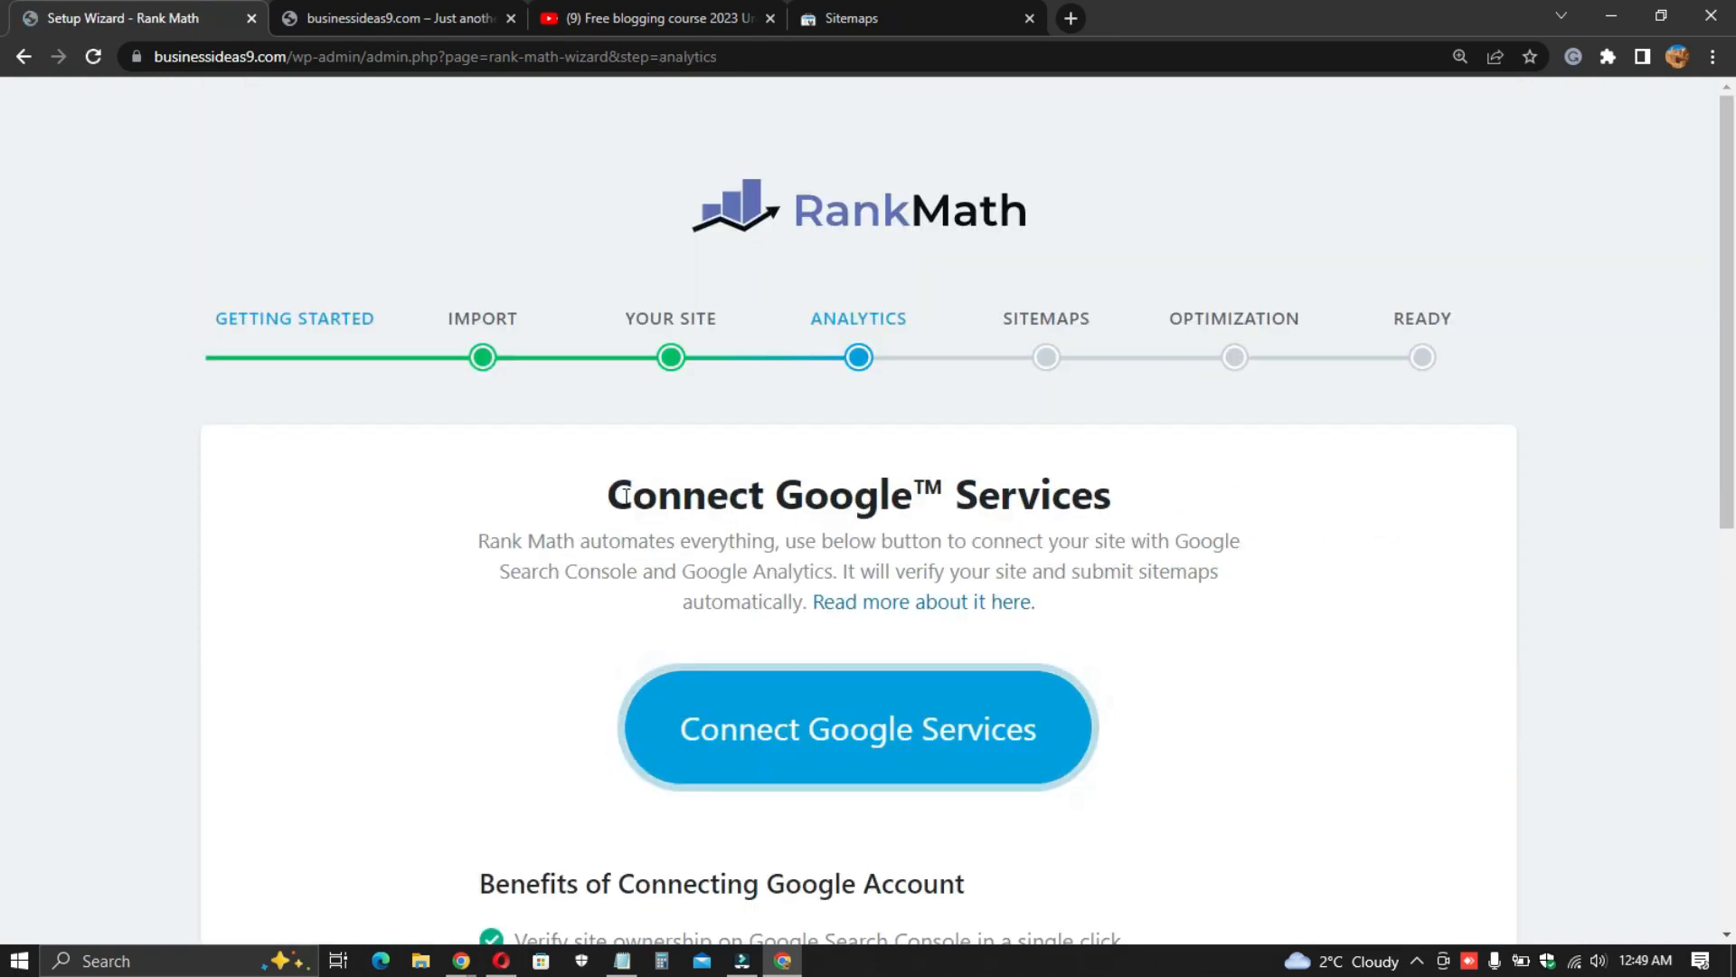
# - Start connecting Google Services and choose the site owner's Google account
pyautogui.scroll(-2, 724, 461)
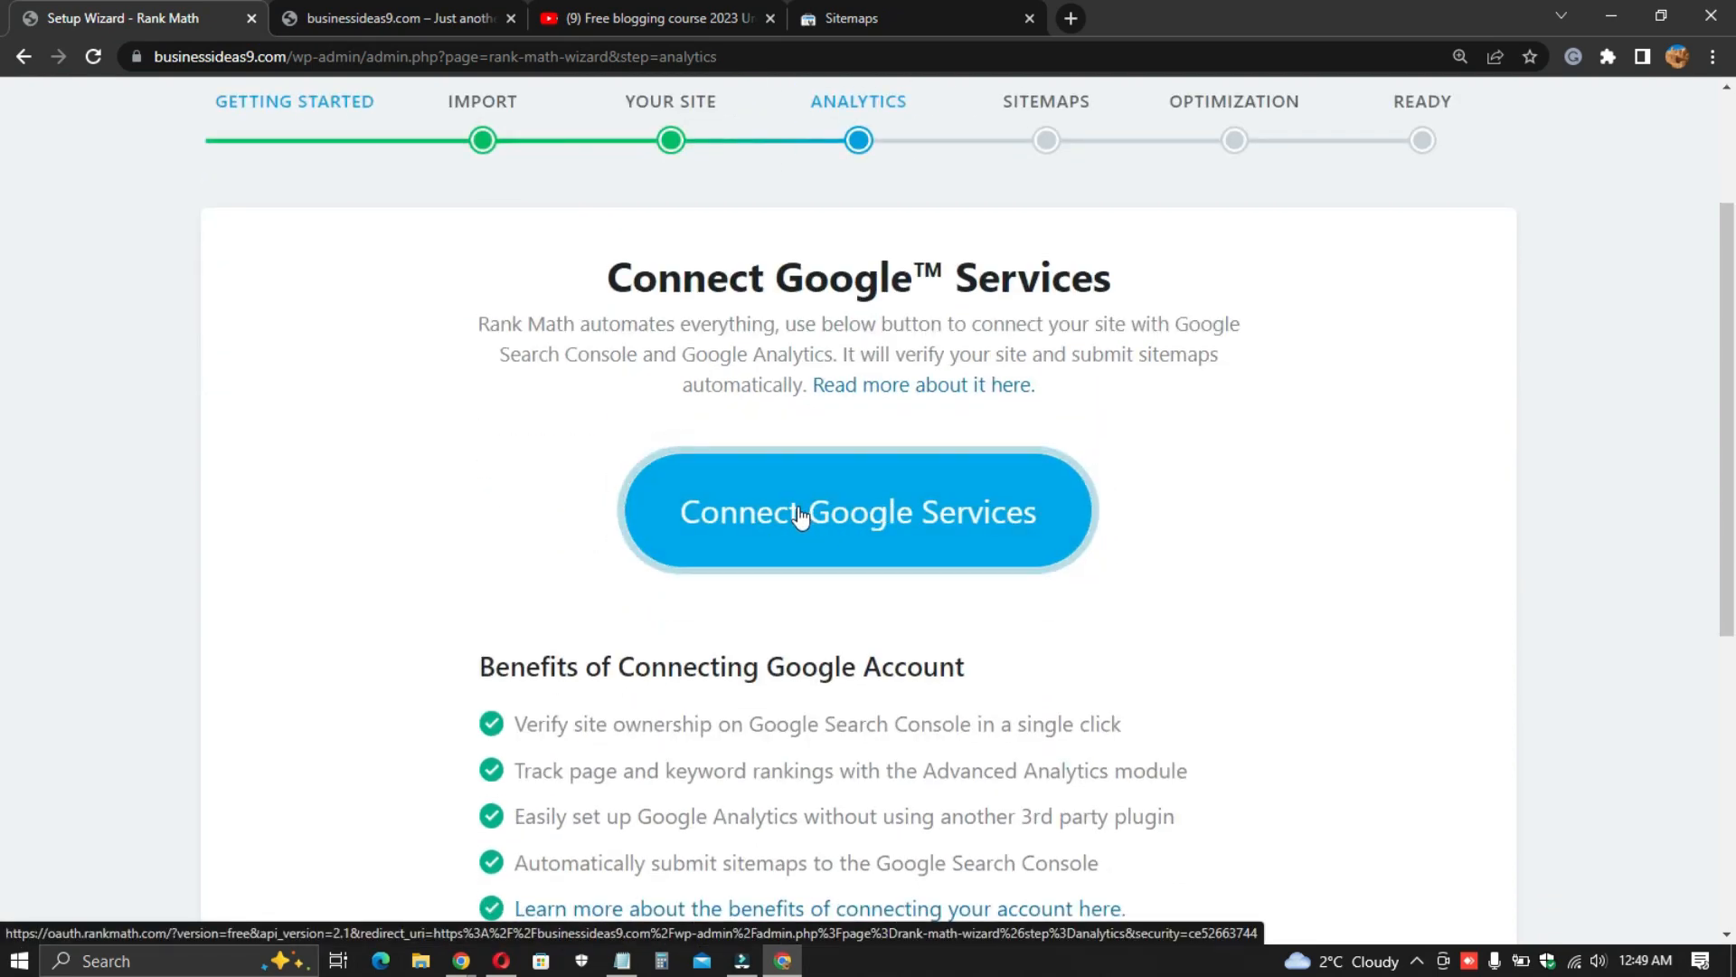
pyautogui.scroll(-3, 769, 537)
pyautogui.scroll(3, 764, 539)
pyautogui.click(805, 479)
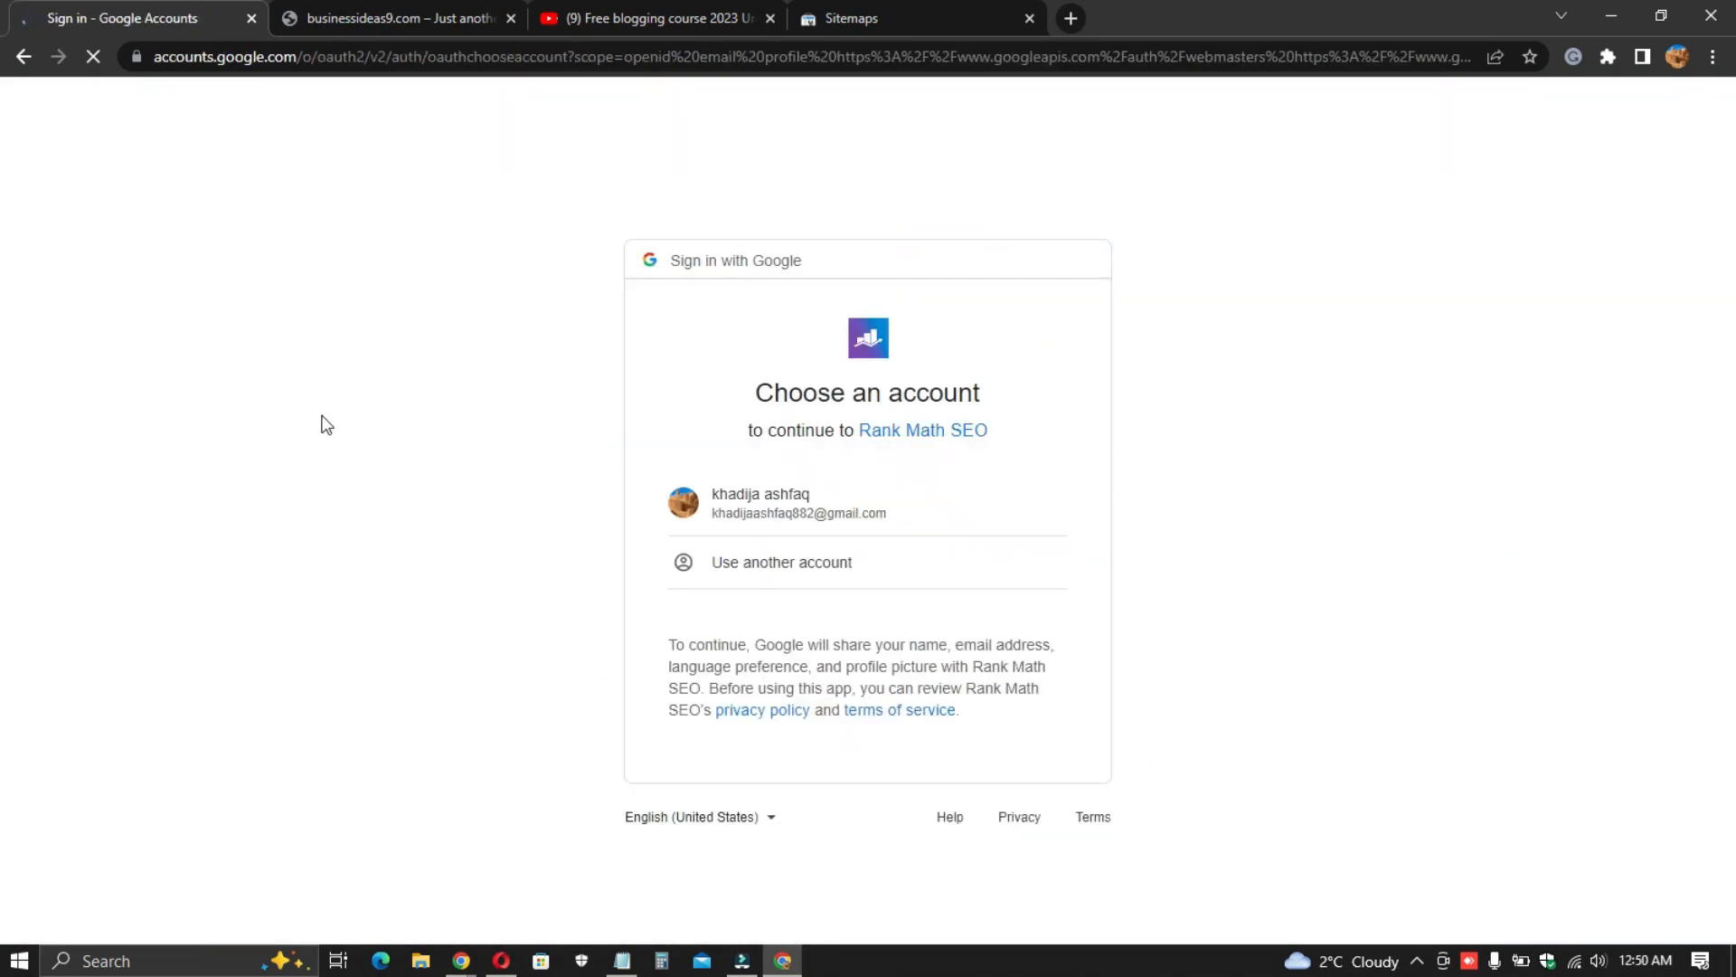
pyautogui.click(769, 500)
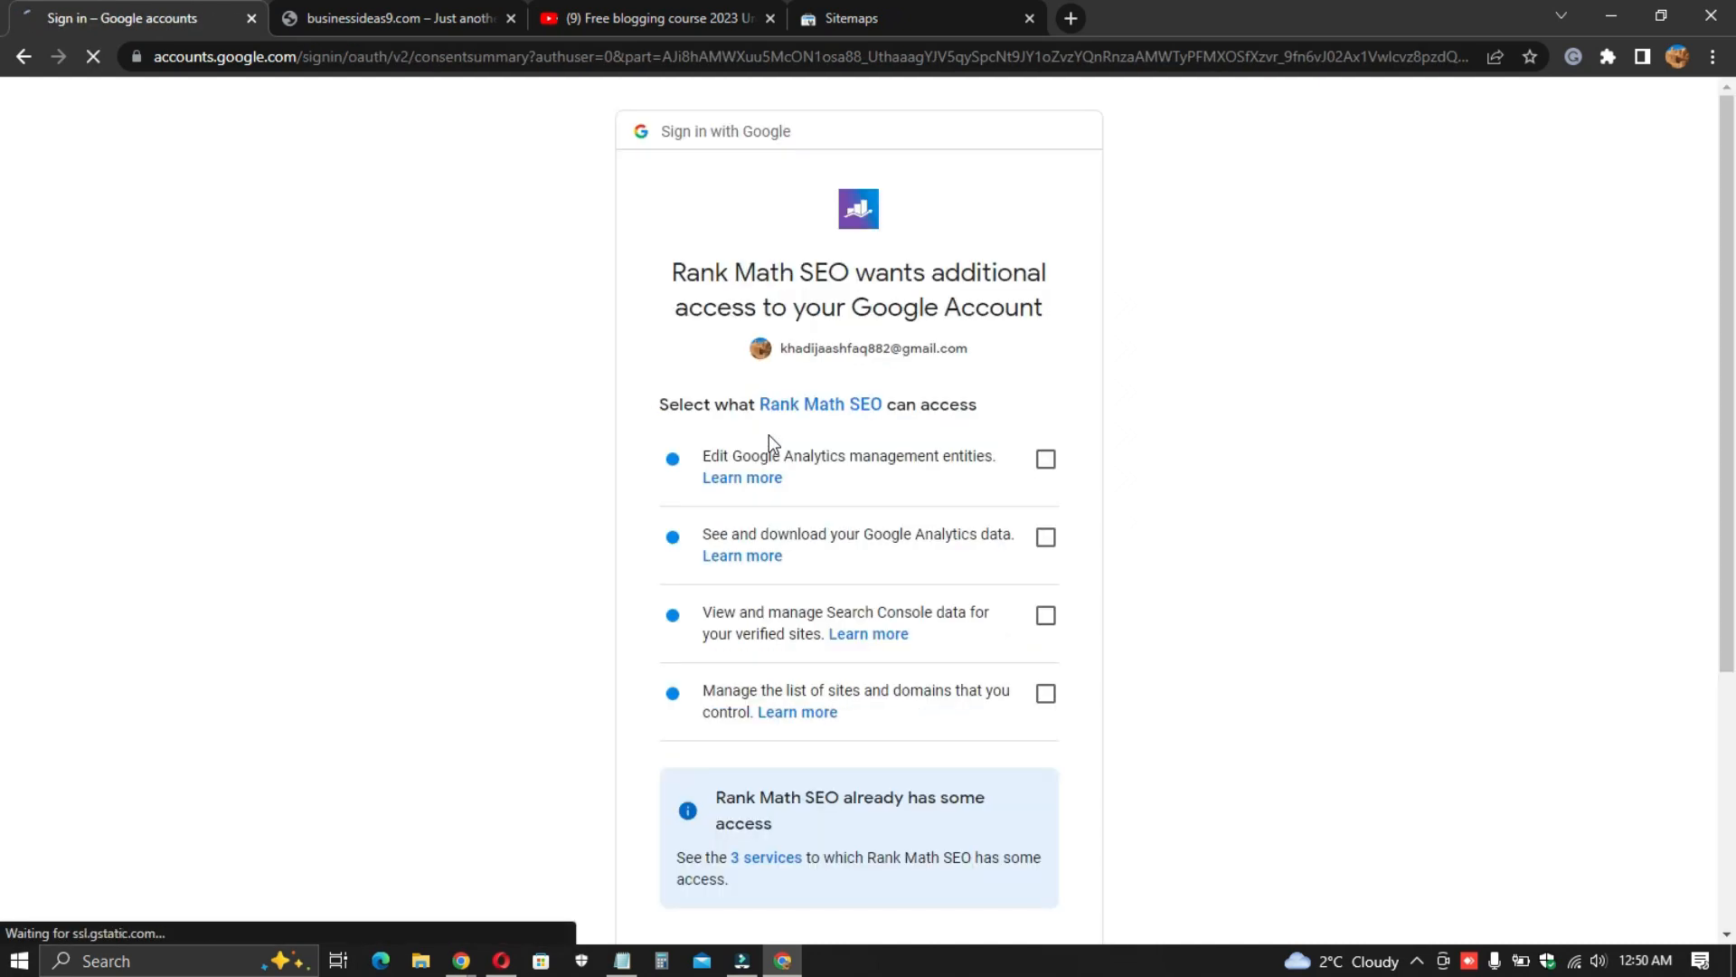
# - Grant Rank Math all four requested Google Analytics and Search Console permissions
pyautogui.click(1045, 458)
pyautogui.click(1046, 537)
pyautogui.click(1046, 615)
pyautogui.click(1047, 693)
pyautogui.scroll(-4, 919, 685)
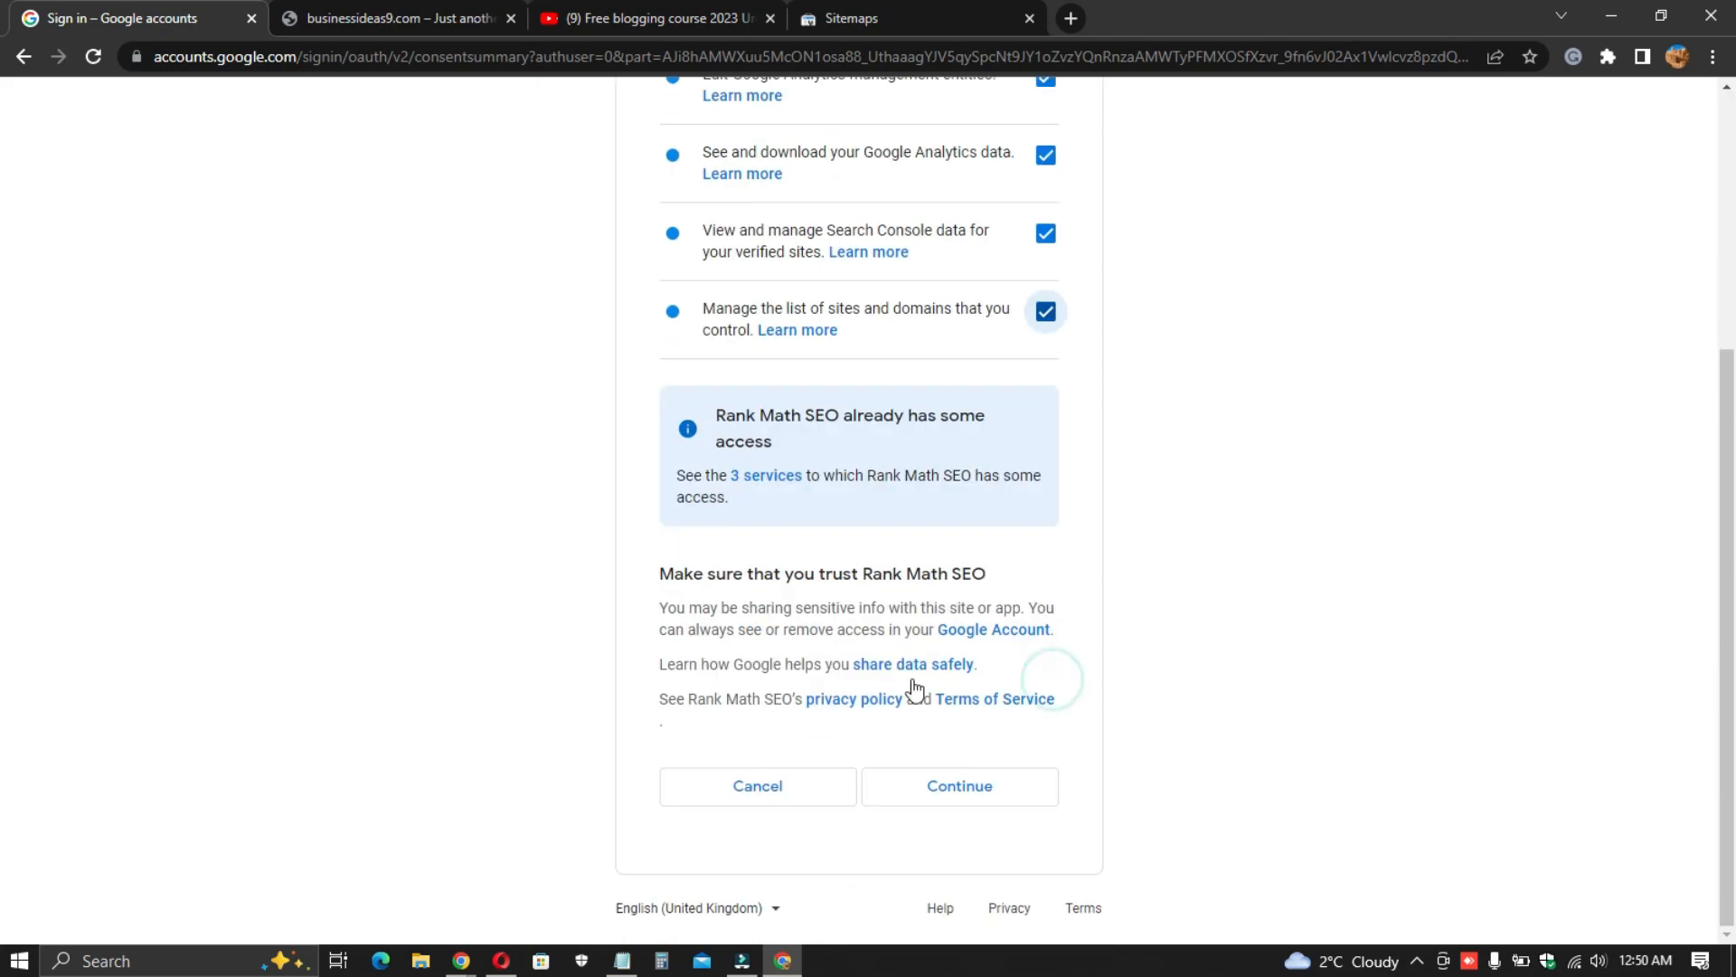
# - Confirm granting Rank Math access to the Google account and return to the wizard
pyautogui.click(959, 789)
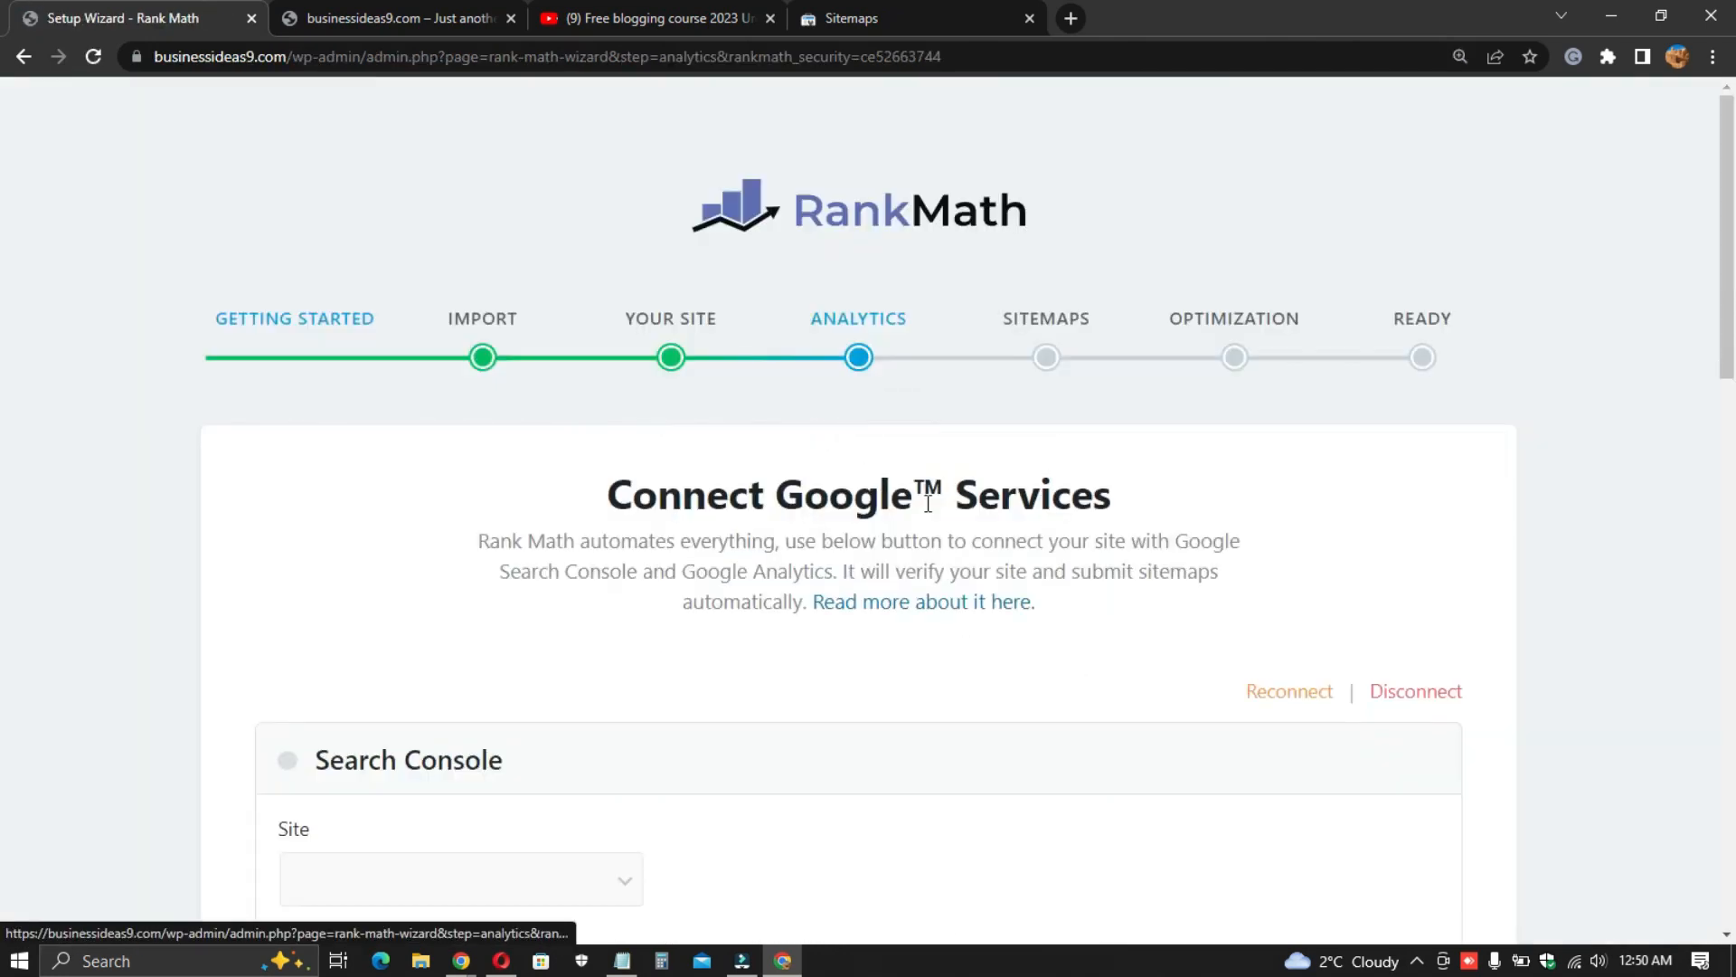
pyautogui.scroll(-3, 883, 480)
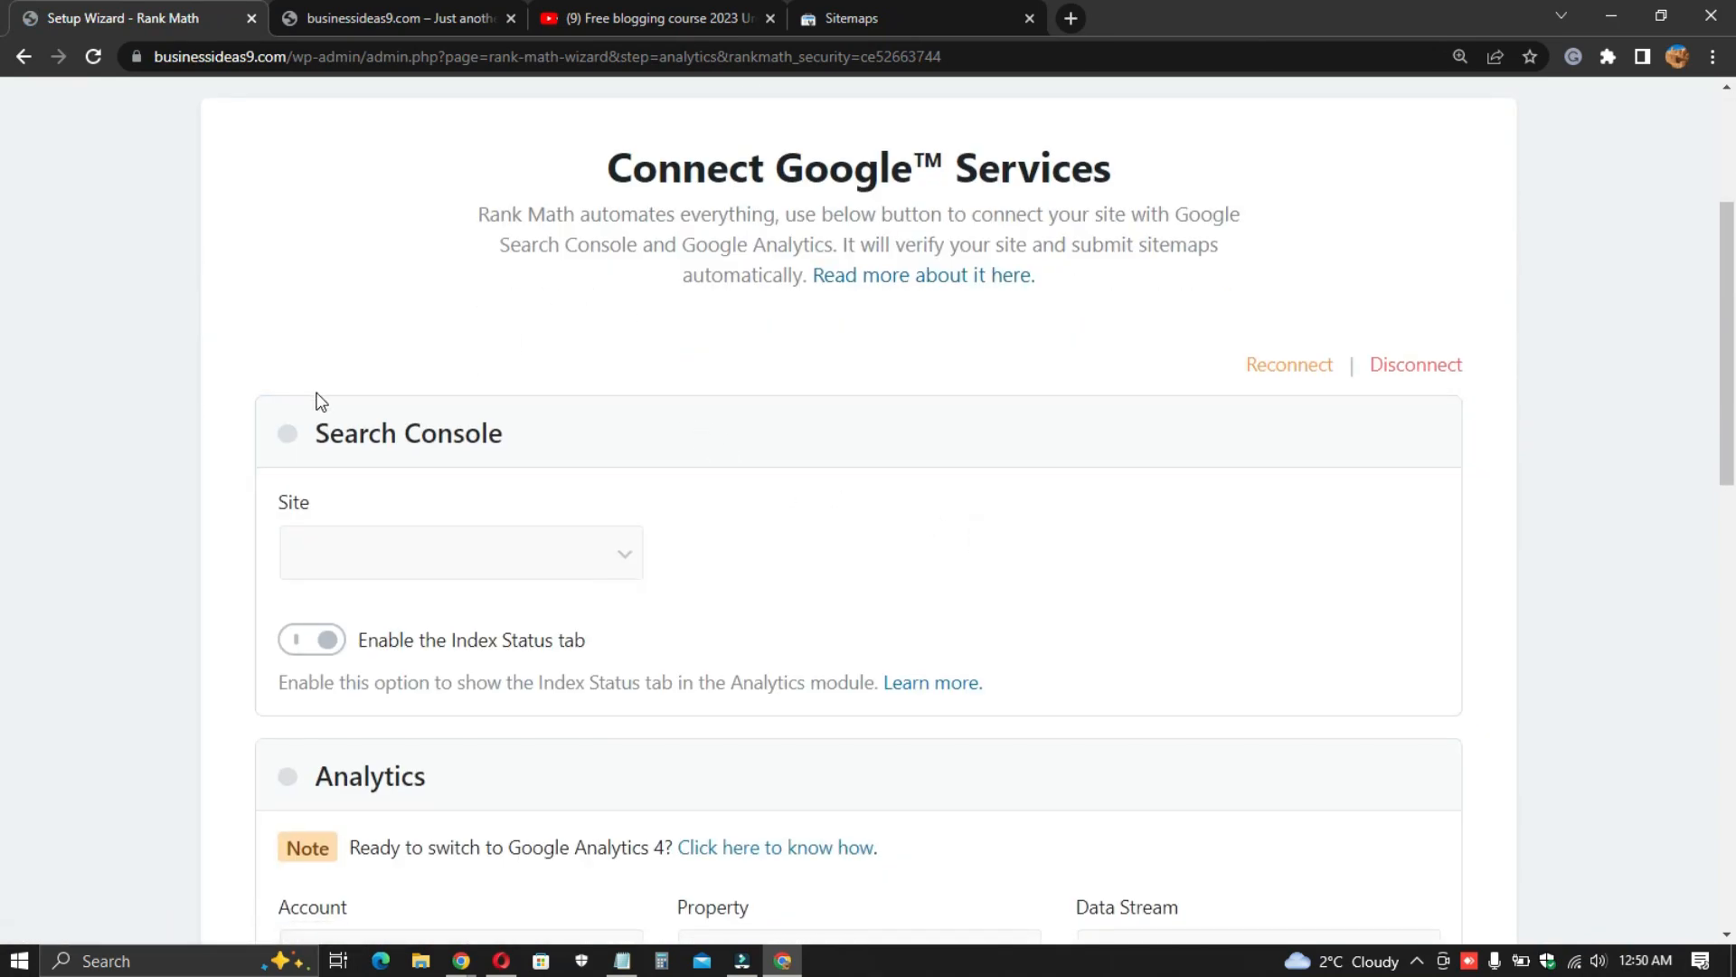
pyautogui.scroll(-1, 317, 400)
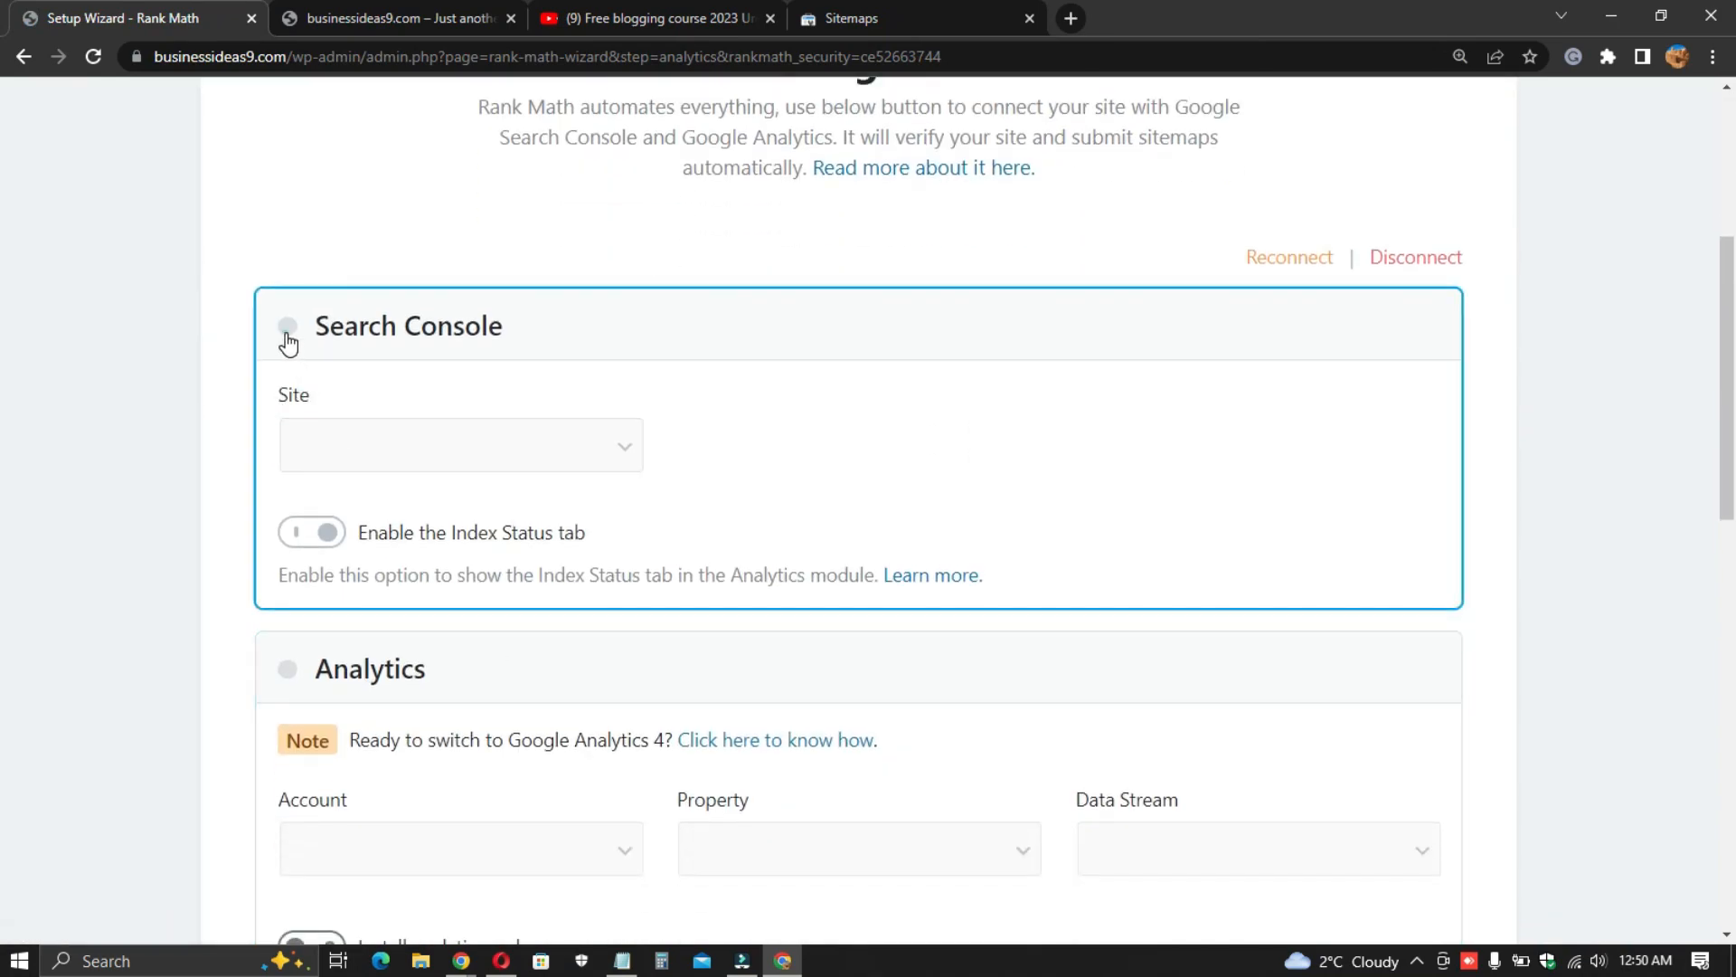
pyautogui.click(392, 450)
pyautogui.click(622, 449)
pyautogui.click(328, 539)
pyautogui.scroll(5, 915, 465)
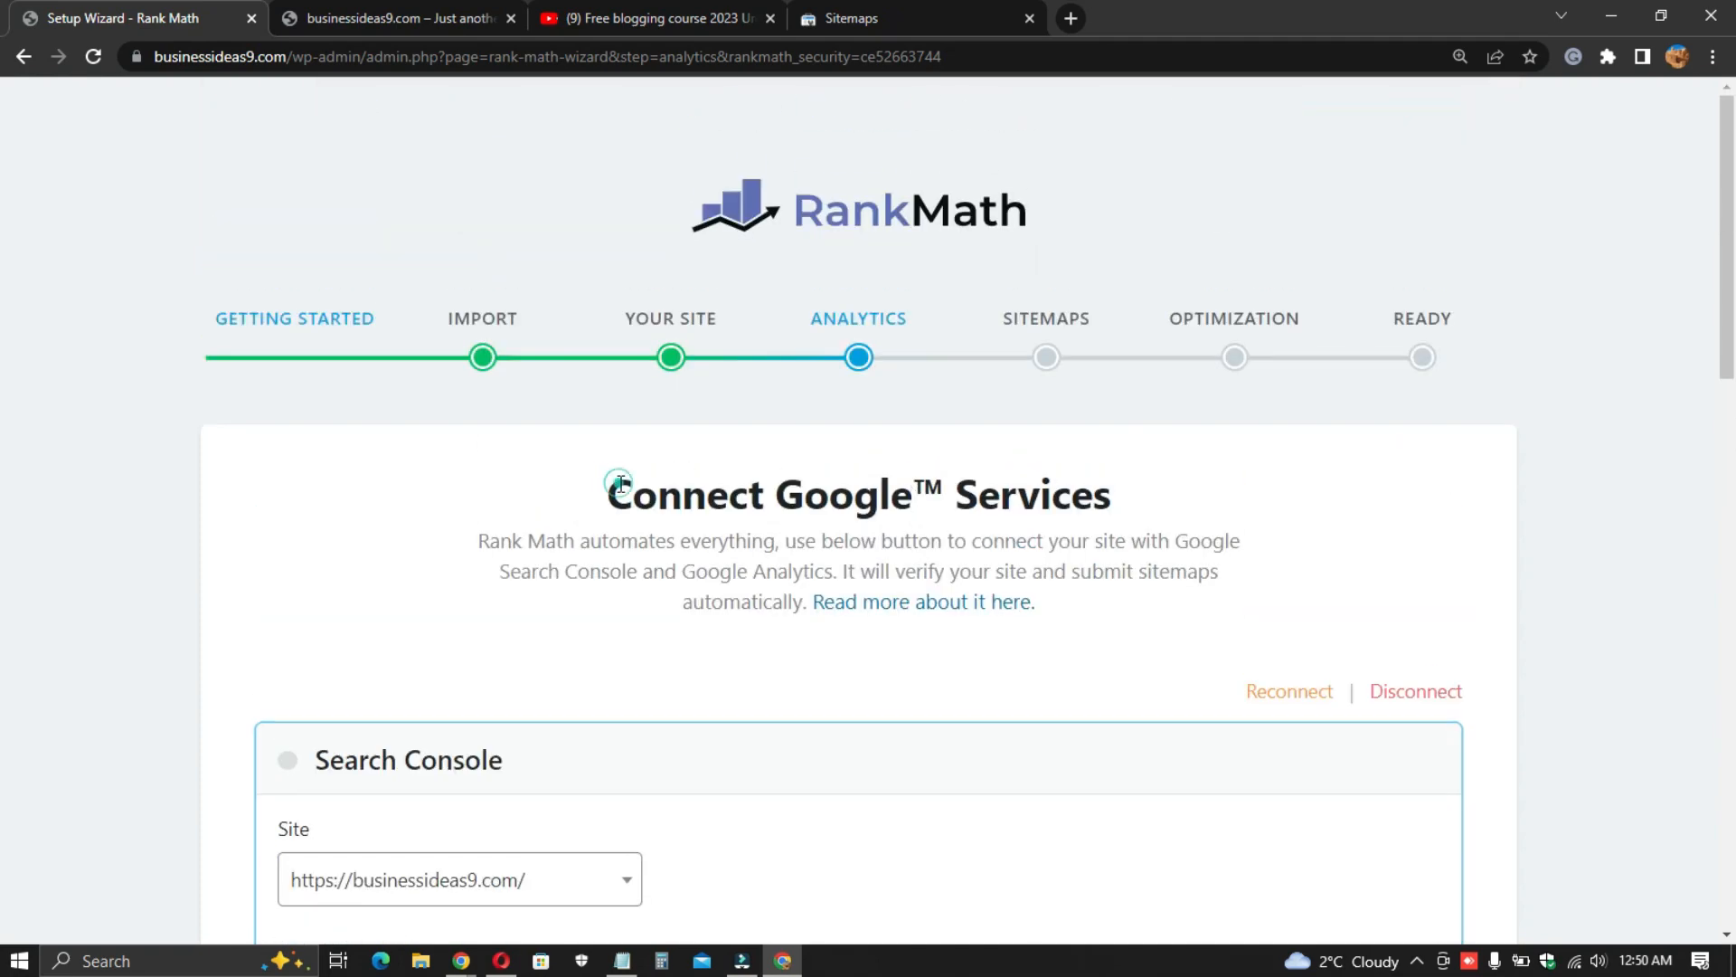
pyautogui.doubleClick(621, 482)
pyautogui.click(721, 553)
pyautogui.scroll(-1, 624, 518)
pyautogui.scroll(-5, 624, 518)
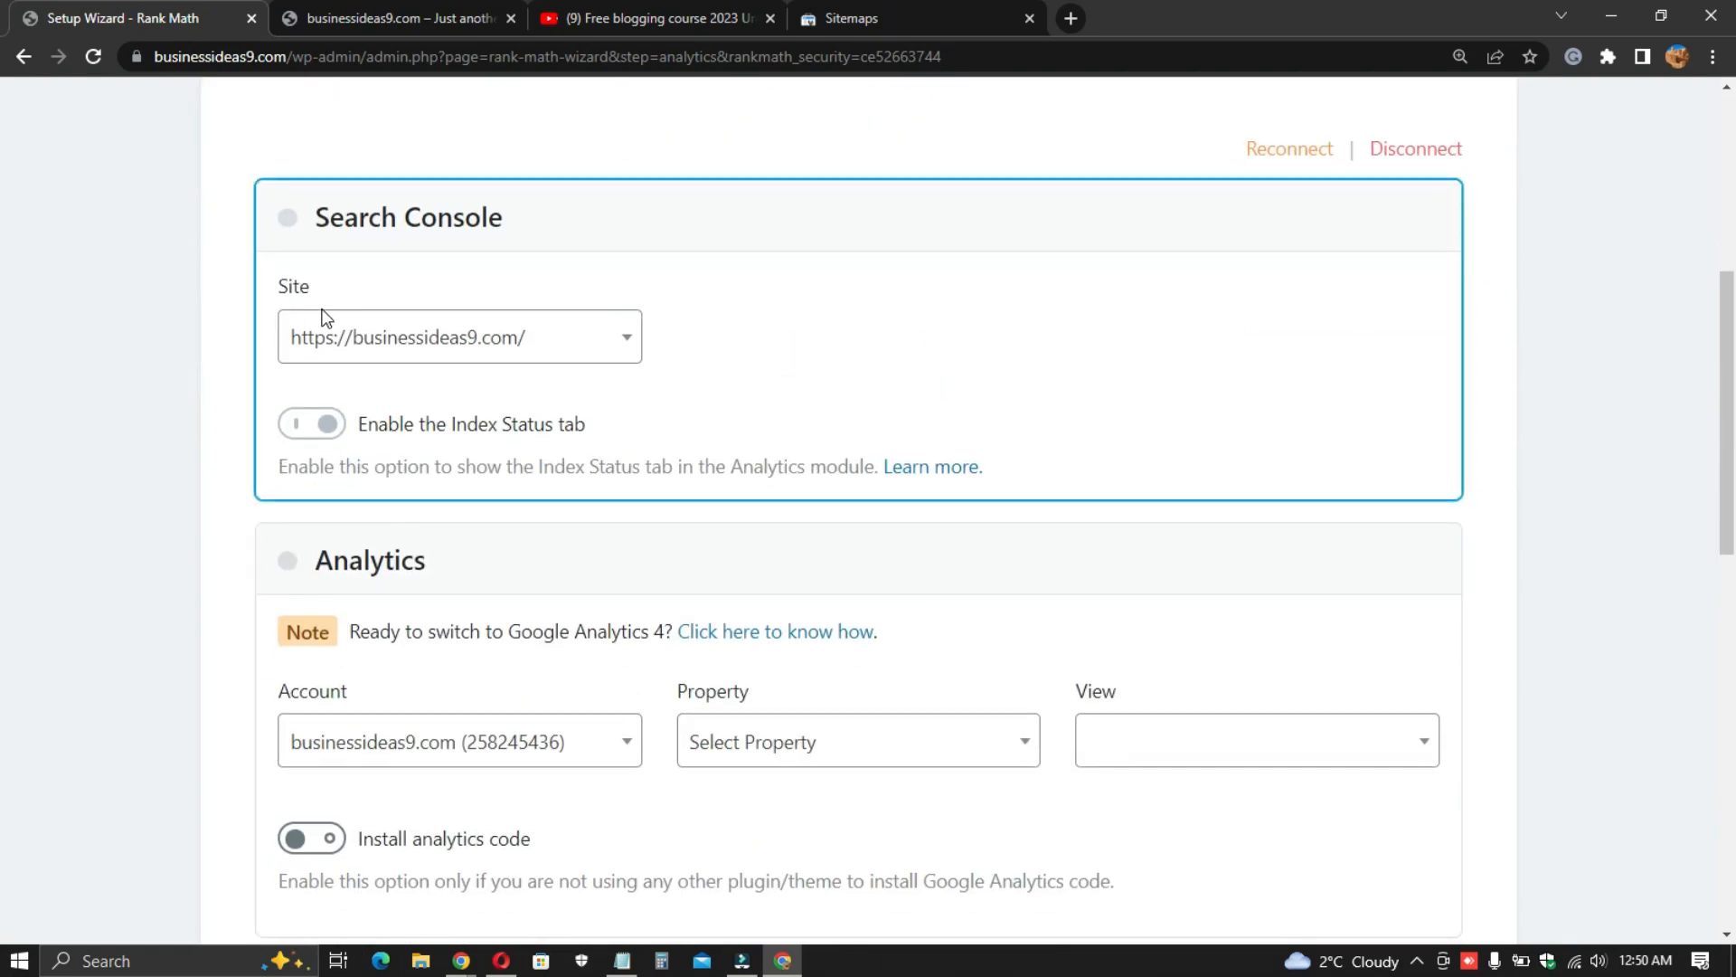
pyautogui.click(212, 479)
pyautogui.scroll(-1, 653, 363)
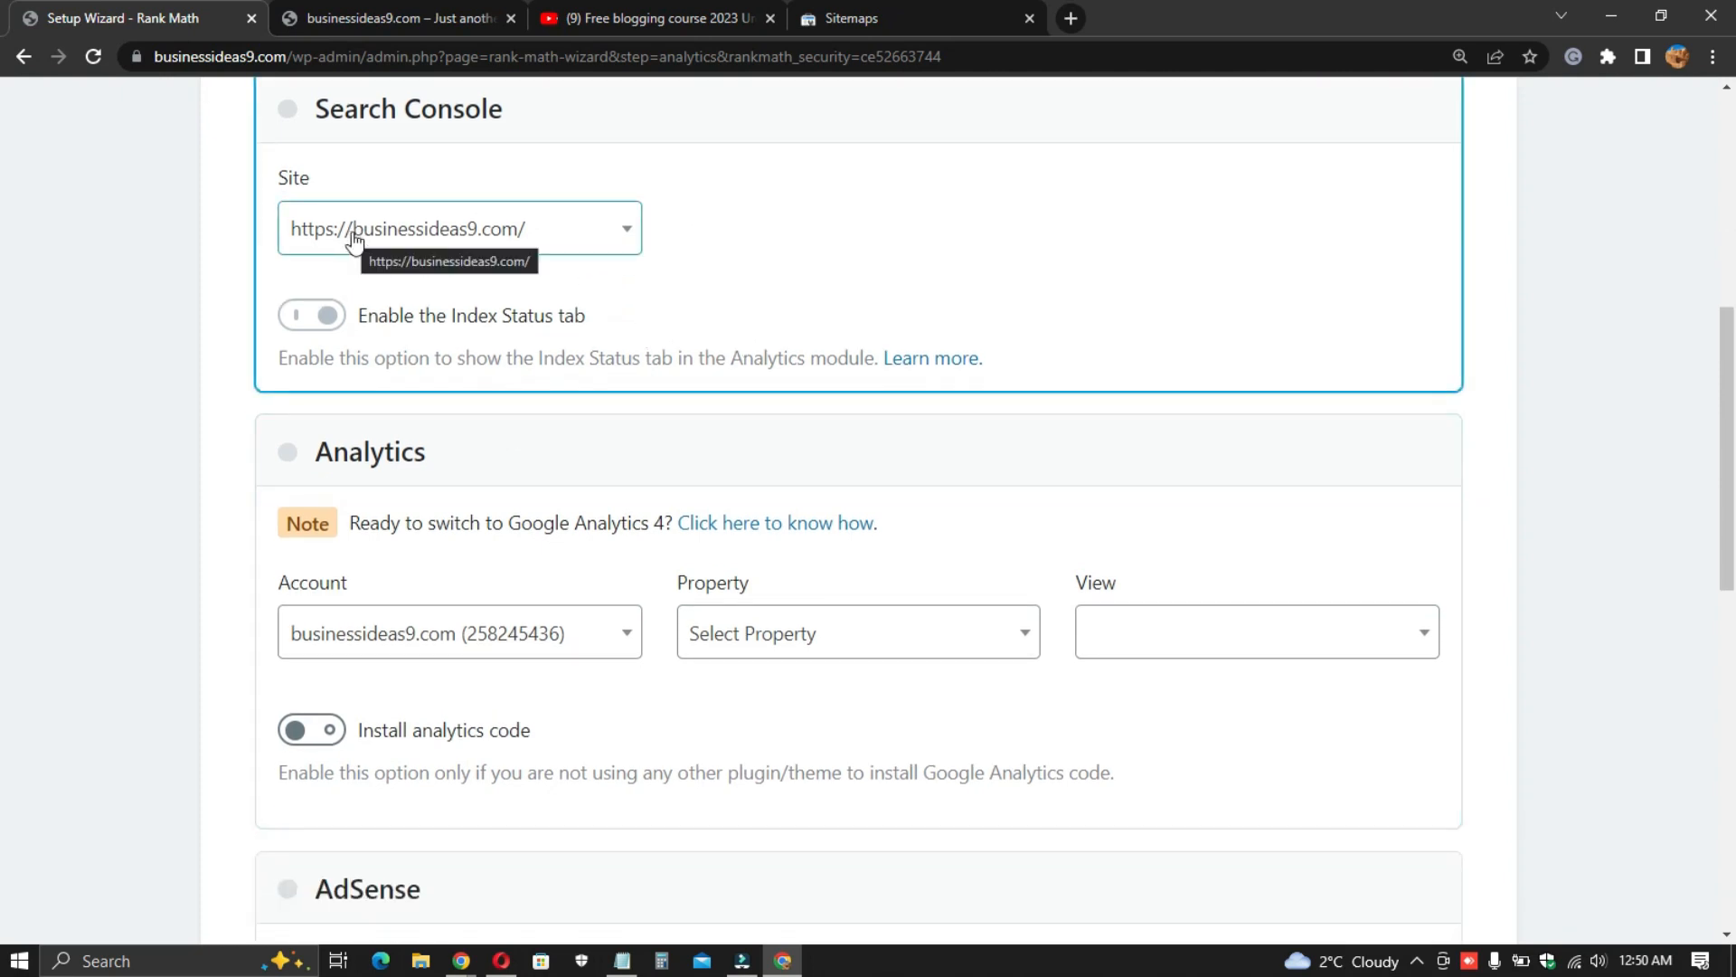
pyautogui.click(422, 231)
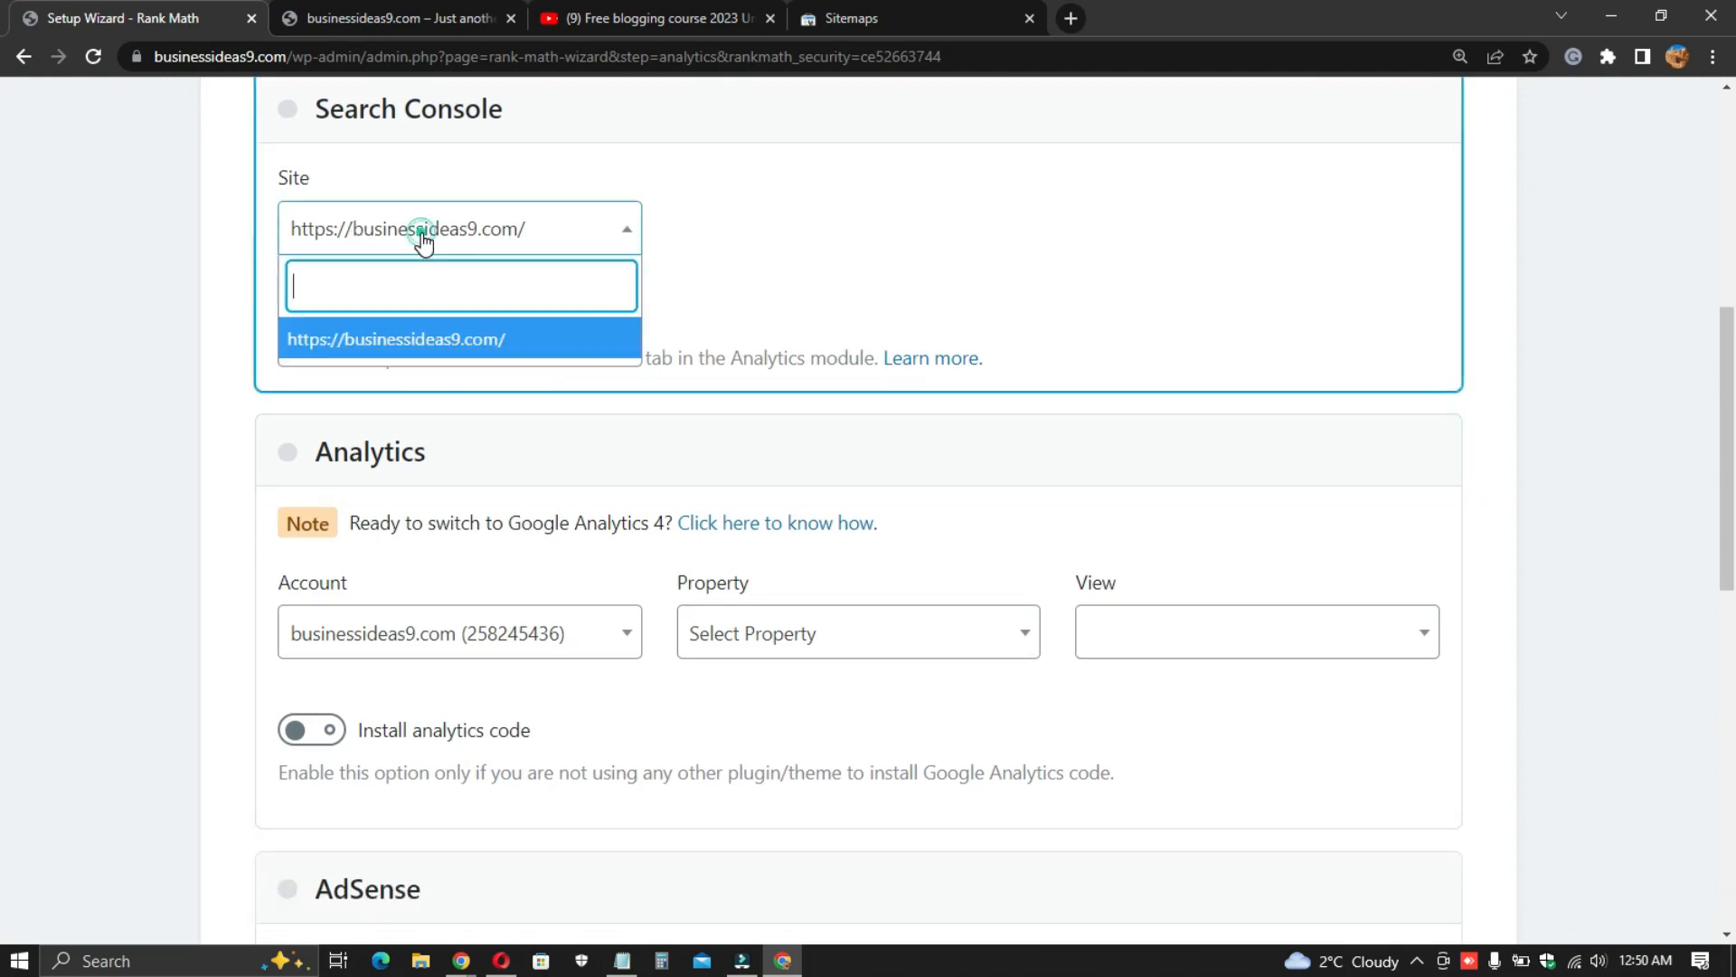
pyautogui.click(459, 340)
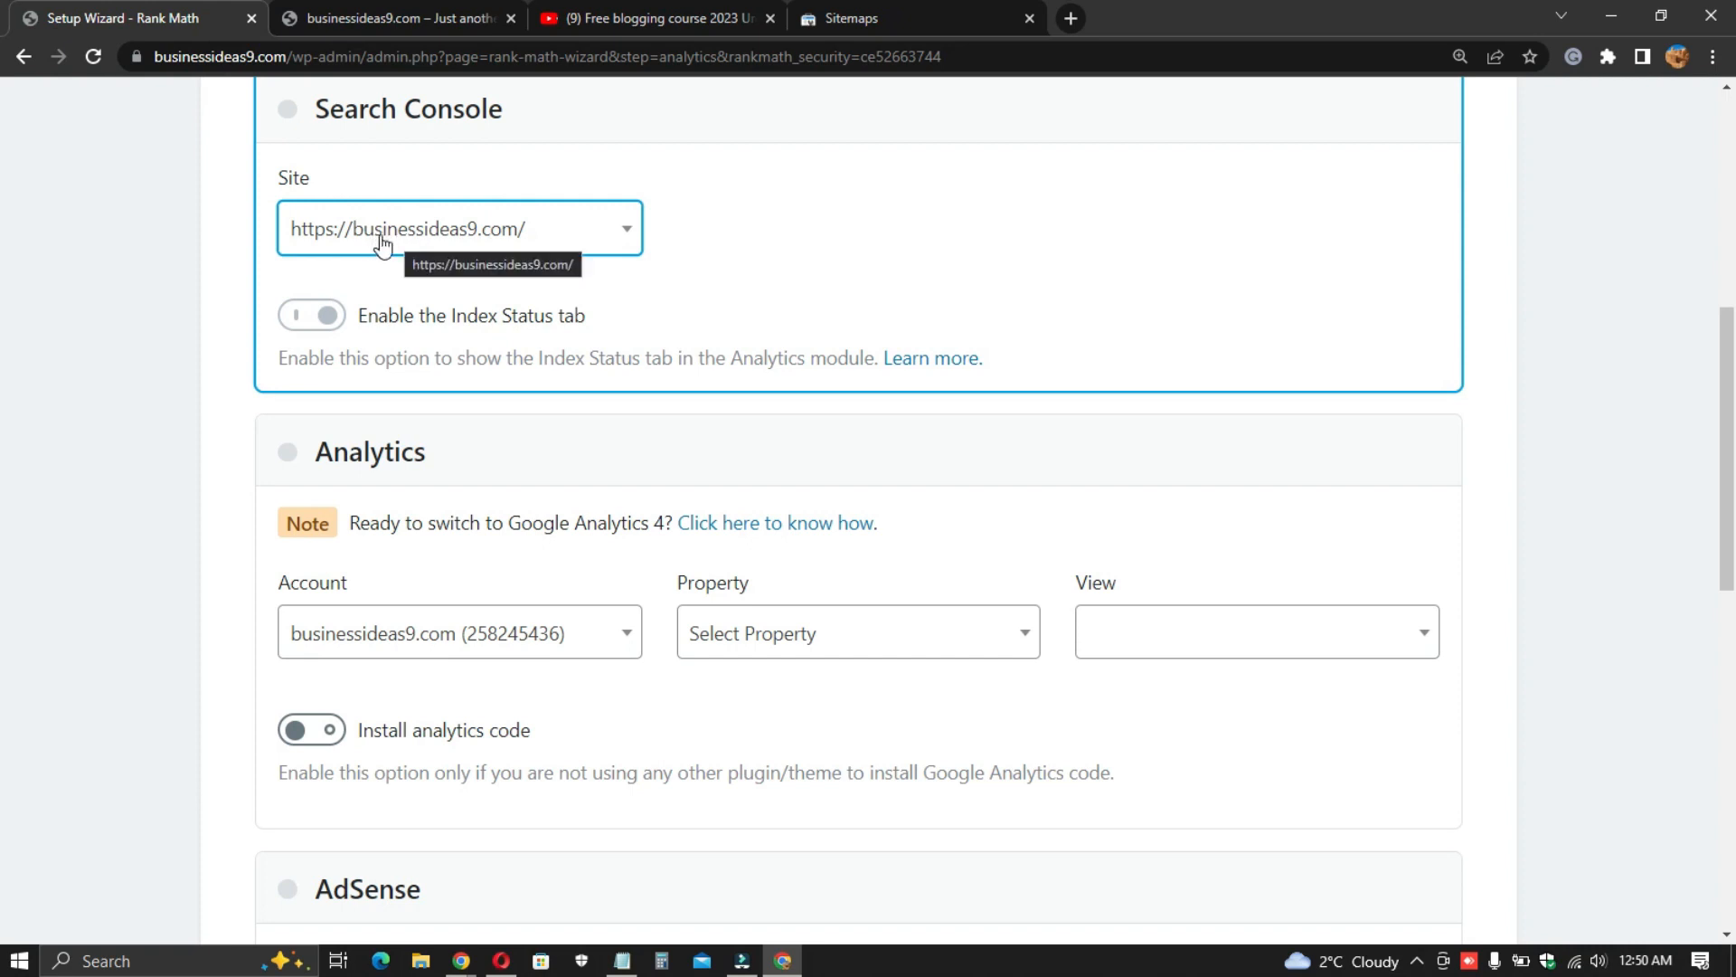
pyautogui.scroll(-4, 669, 326)
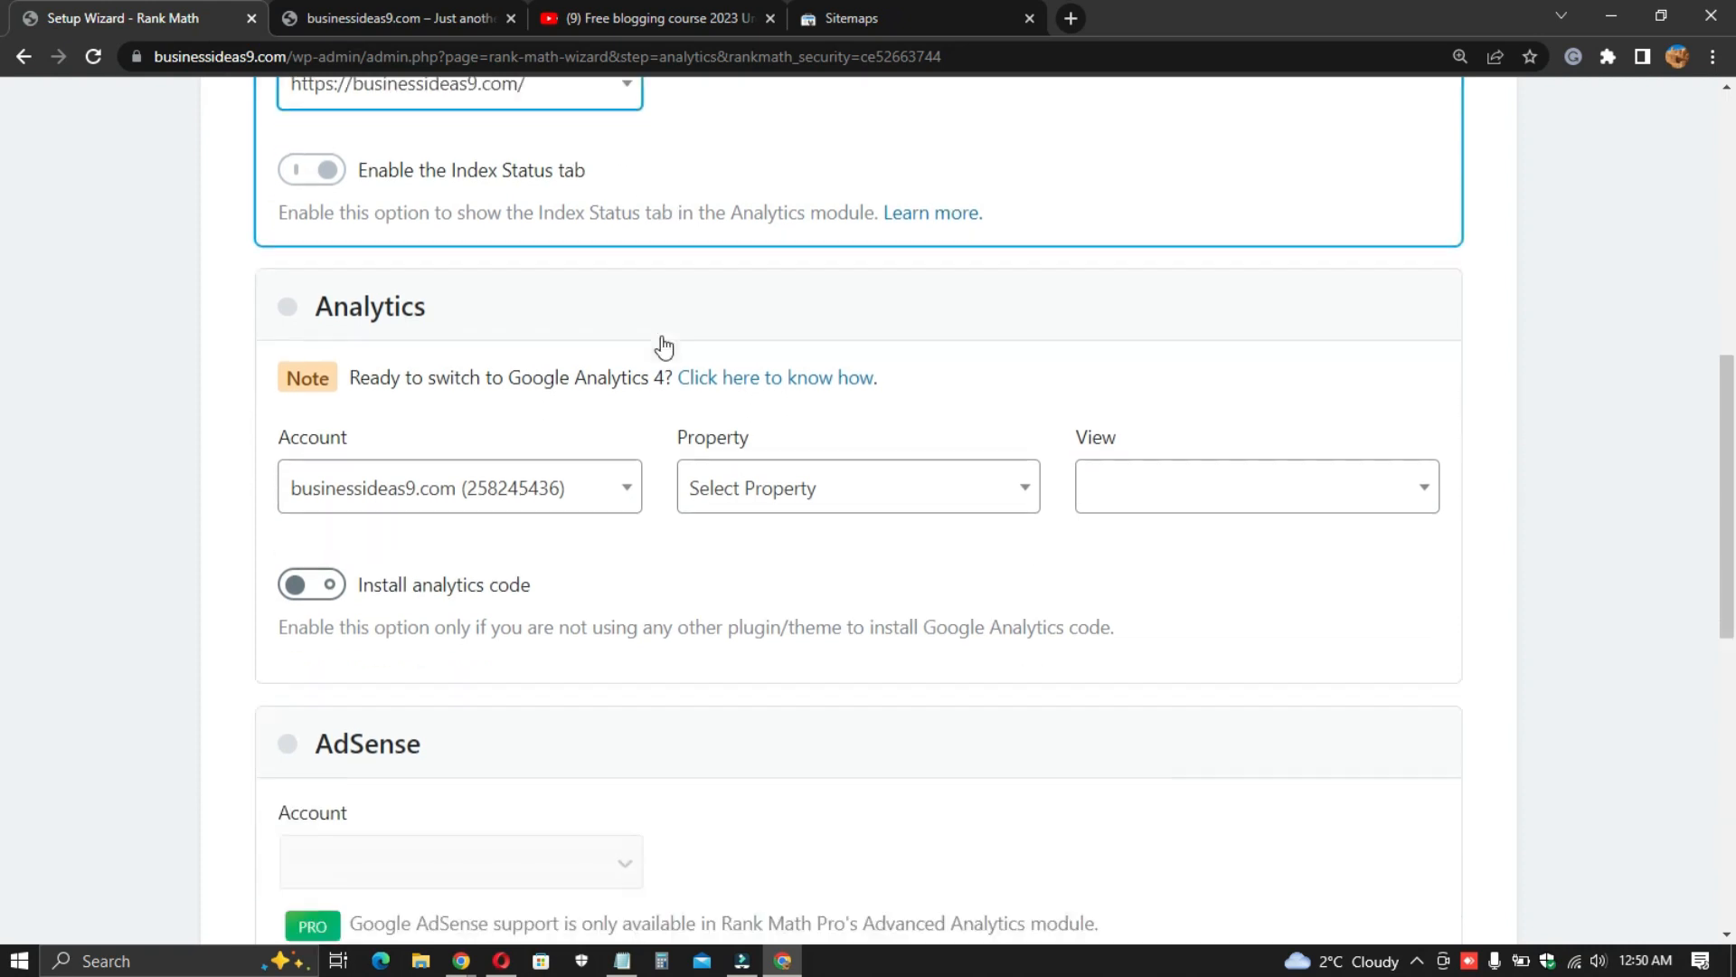
pyautogui.scroll(1, 543, 398)
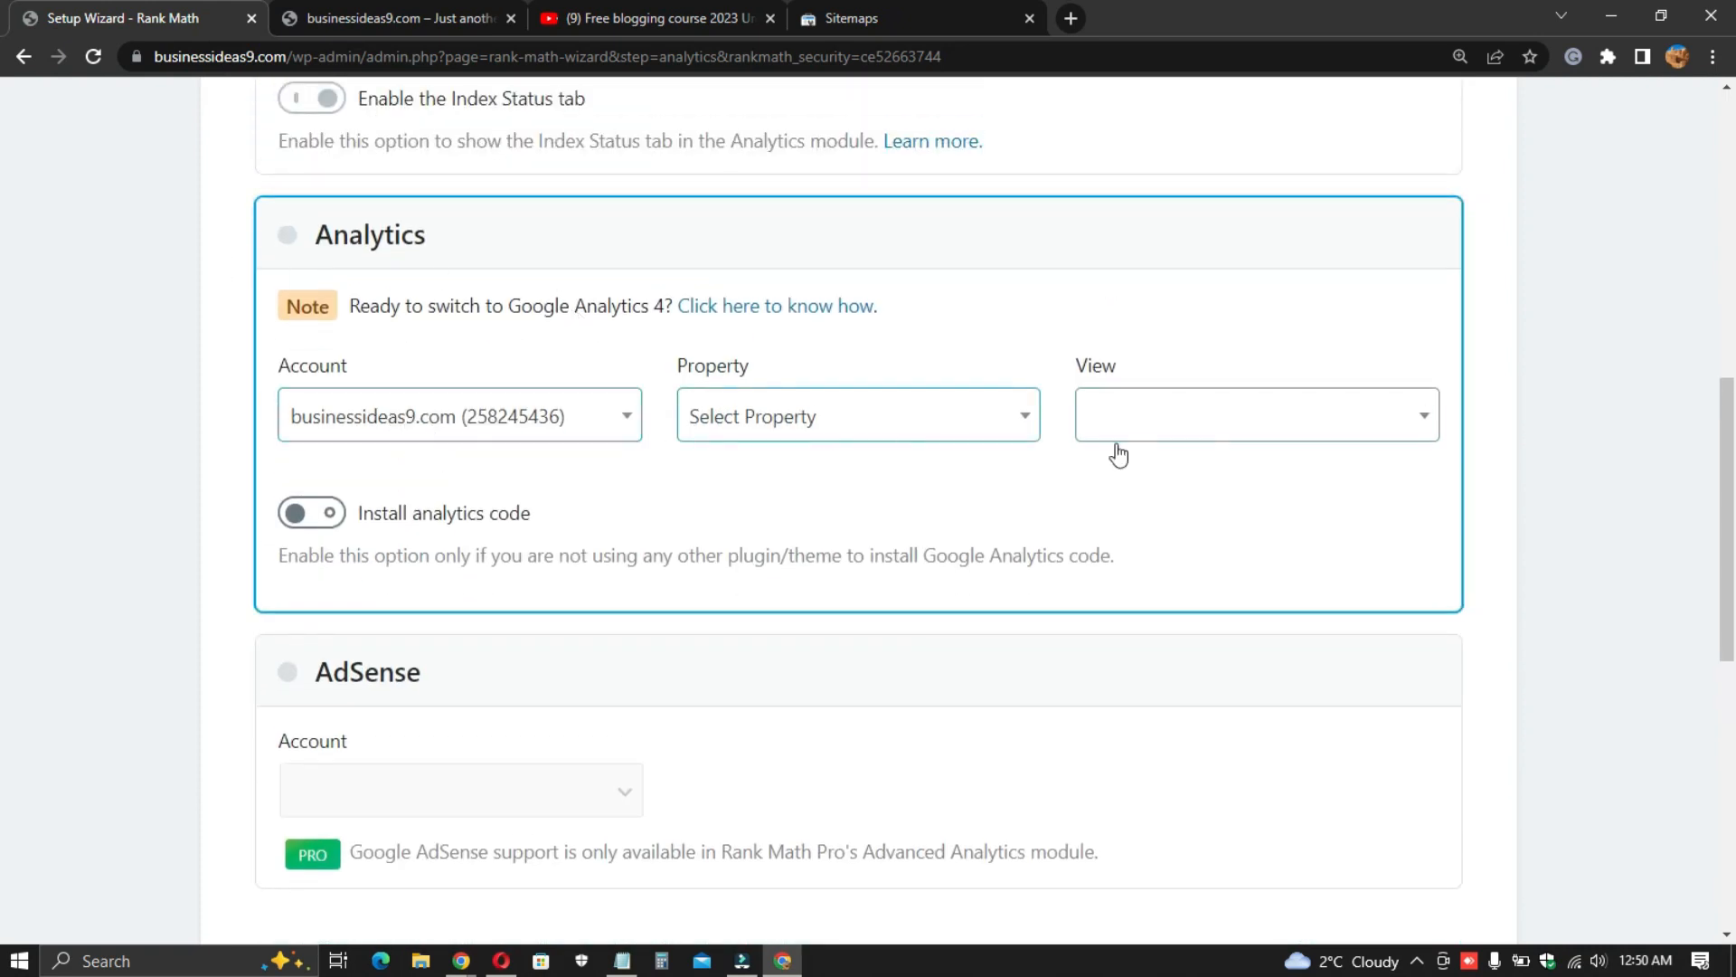
pyautogui.click(1225, 422)
pyautogui.click(863, 426)
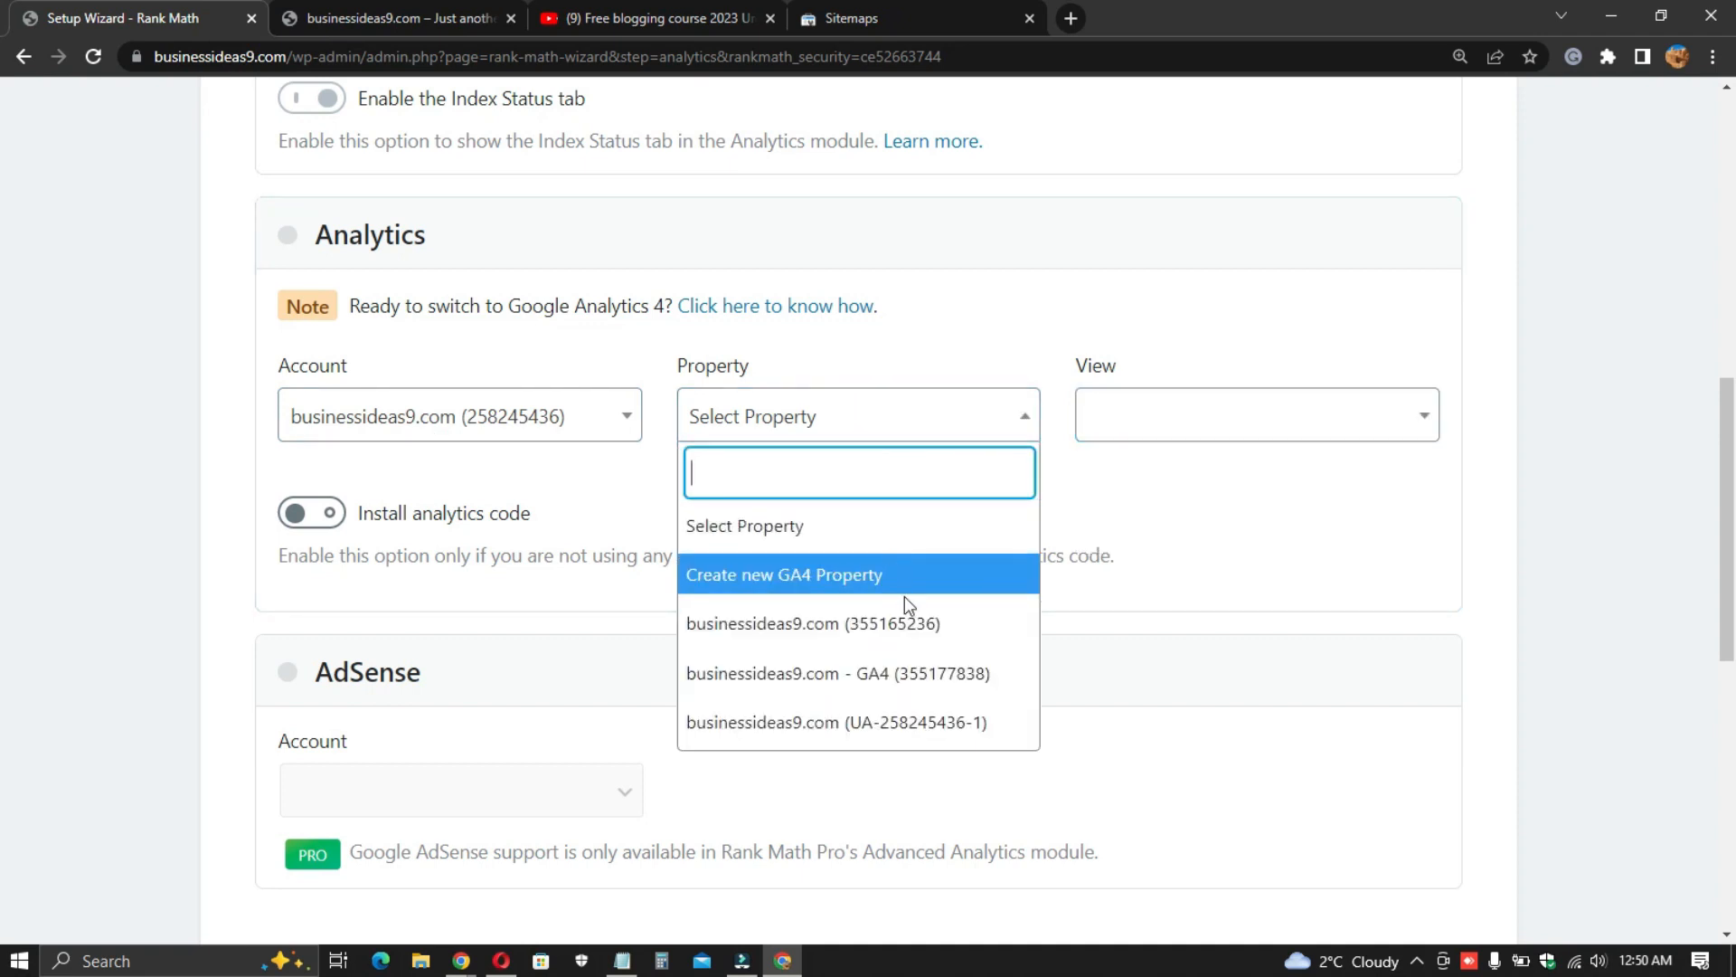
pyautogui.click(919, 678)
# - Save the Google services settings and continue to the sitemap step
pyautogui.scroll(-3, 524, 546)
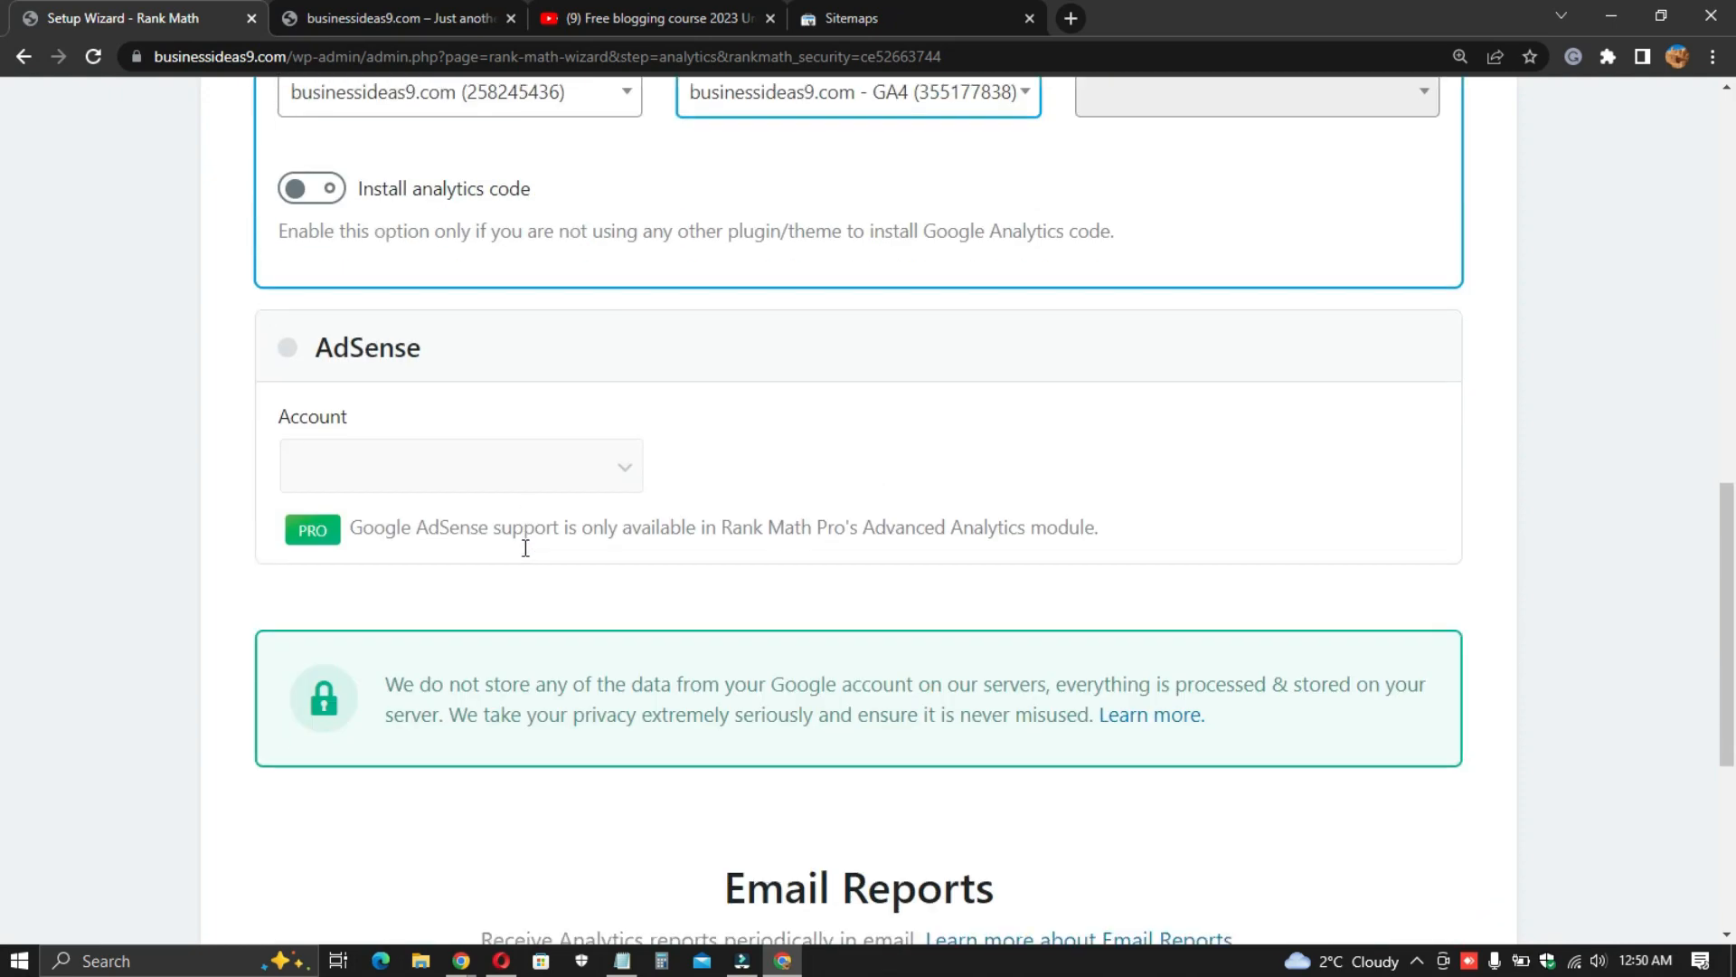
pyautogui.click(419, 465)
pyautogui.scroll(-5, 704, 440)
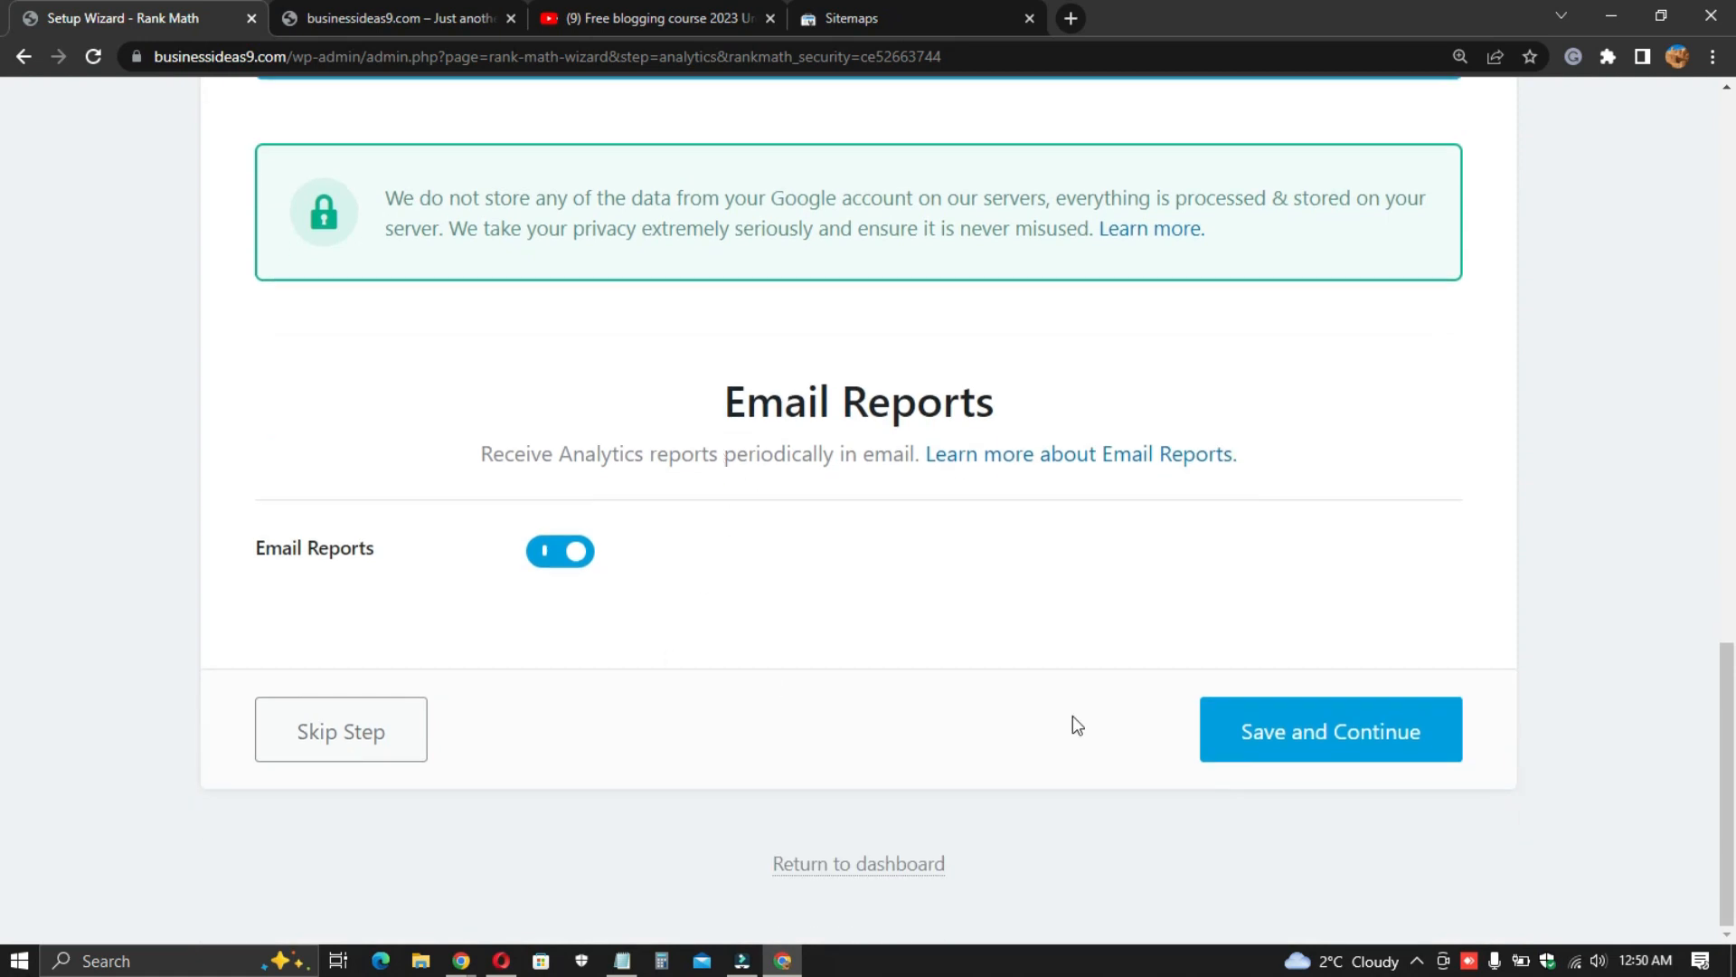
pyautogui.click(1316, 752)
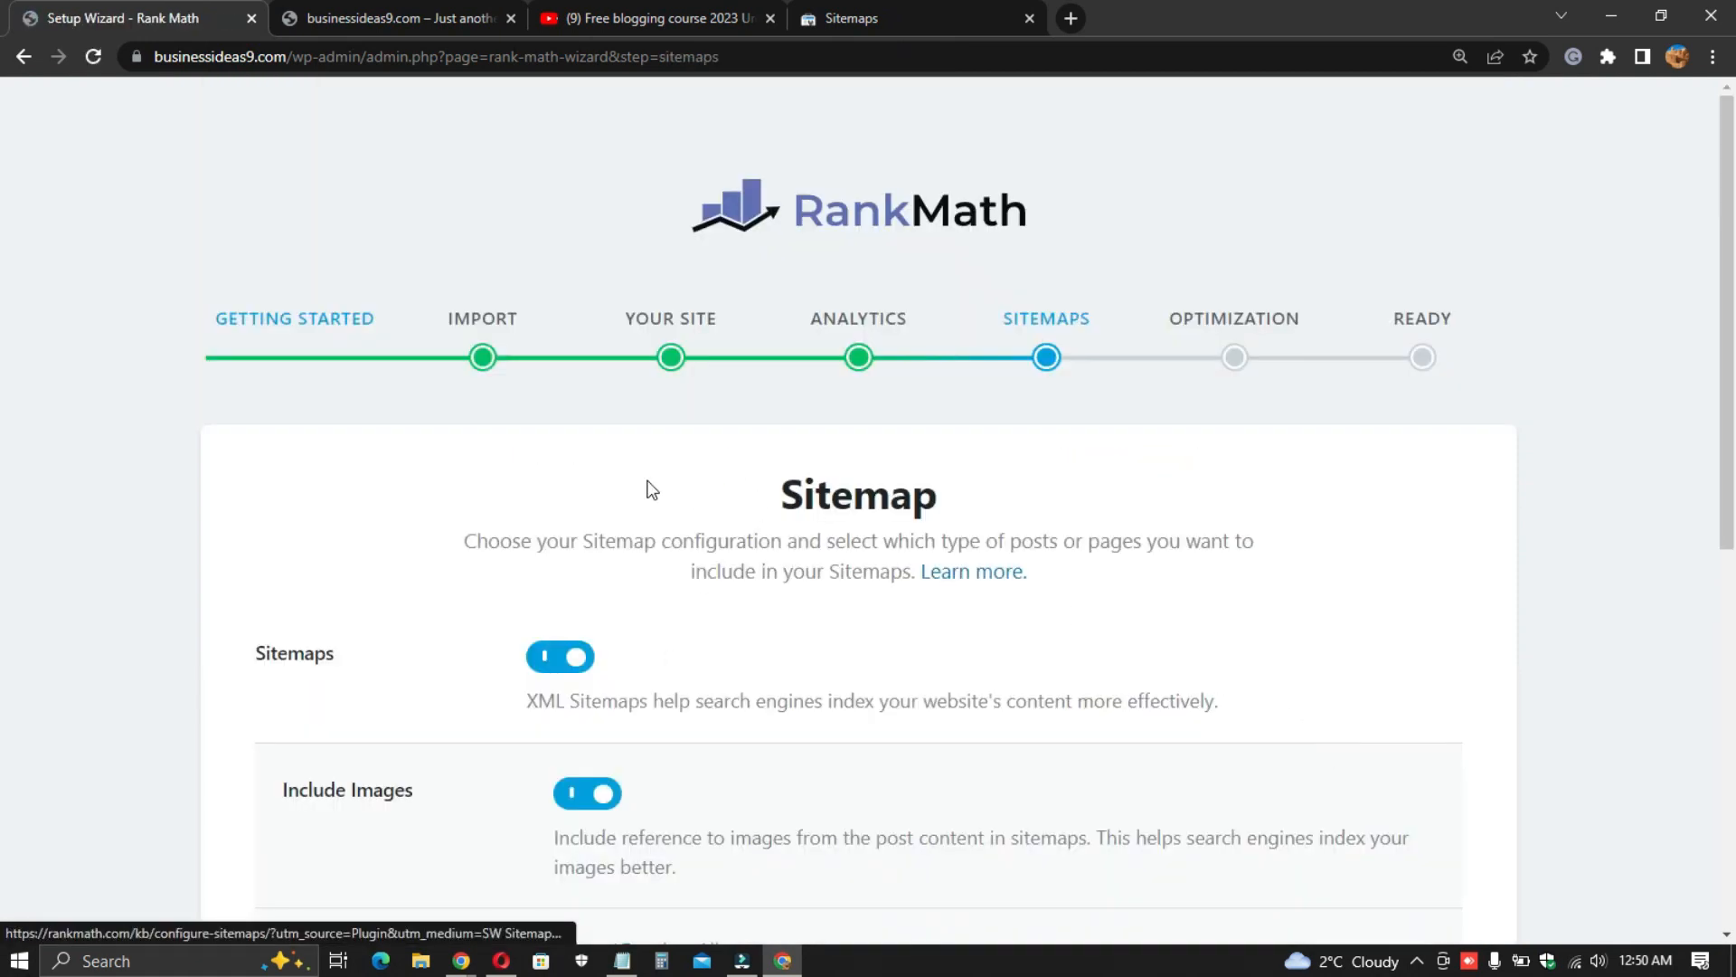
# - Keep the default sitemap settings and save to continue
pyautogui.scroll(-1, 650, 483)
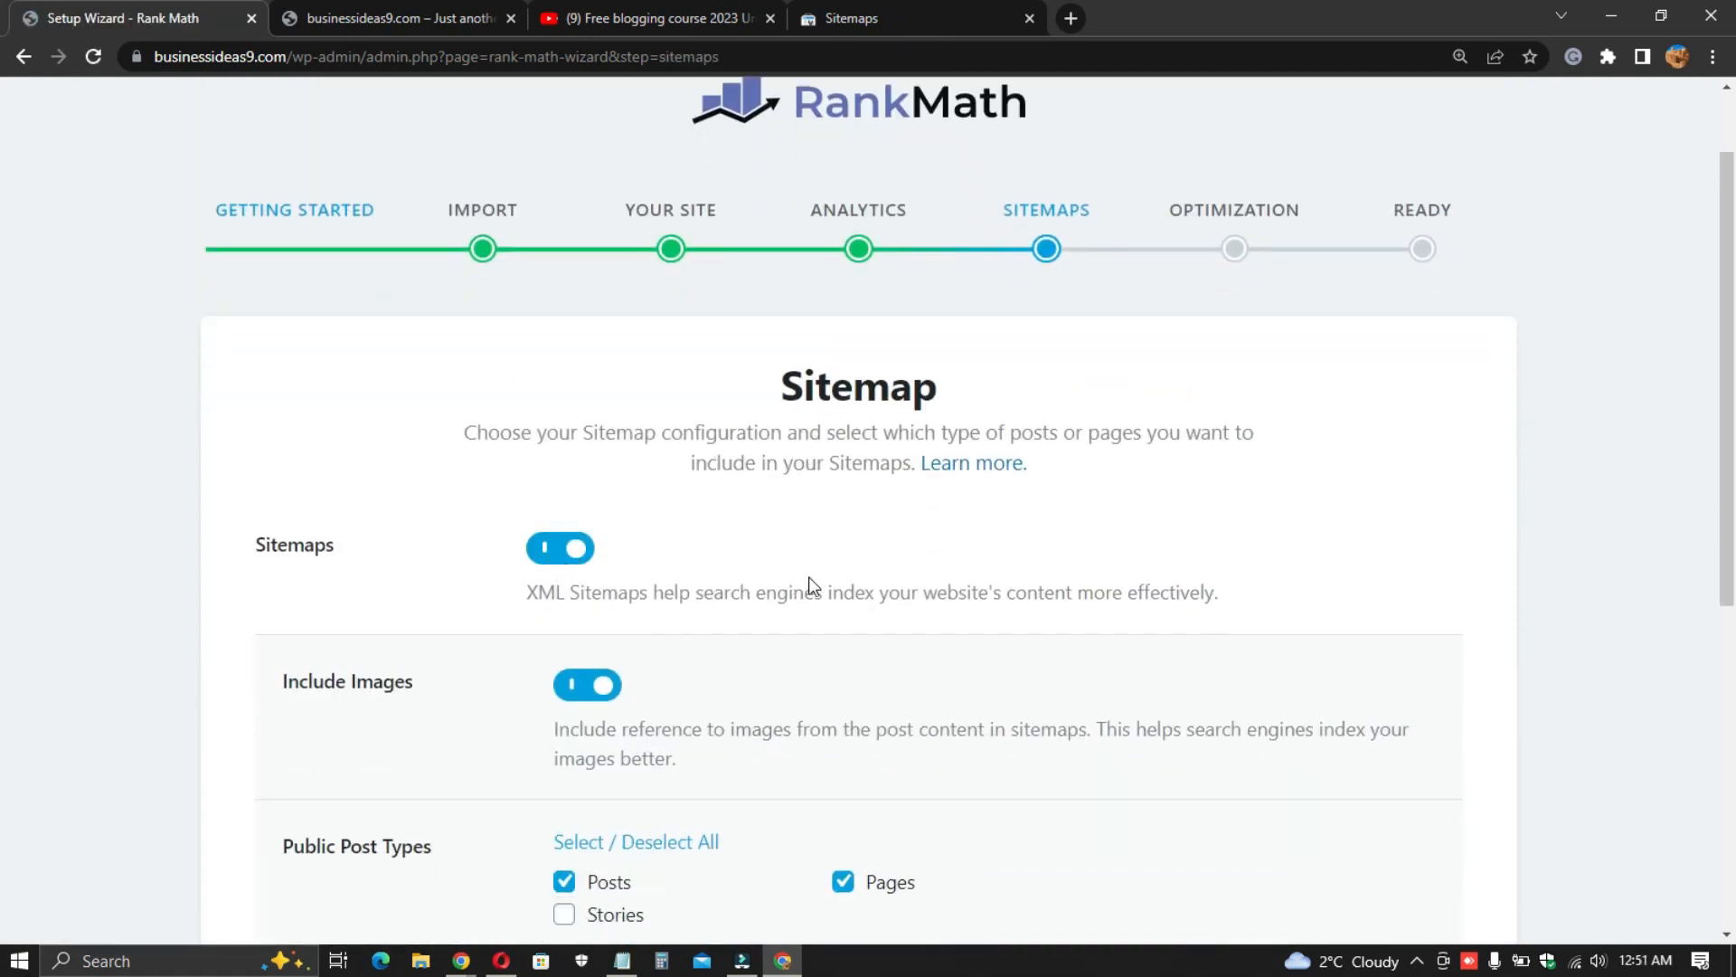
pyautogui.scroll(-4, 793, 575)
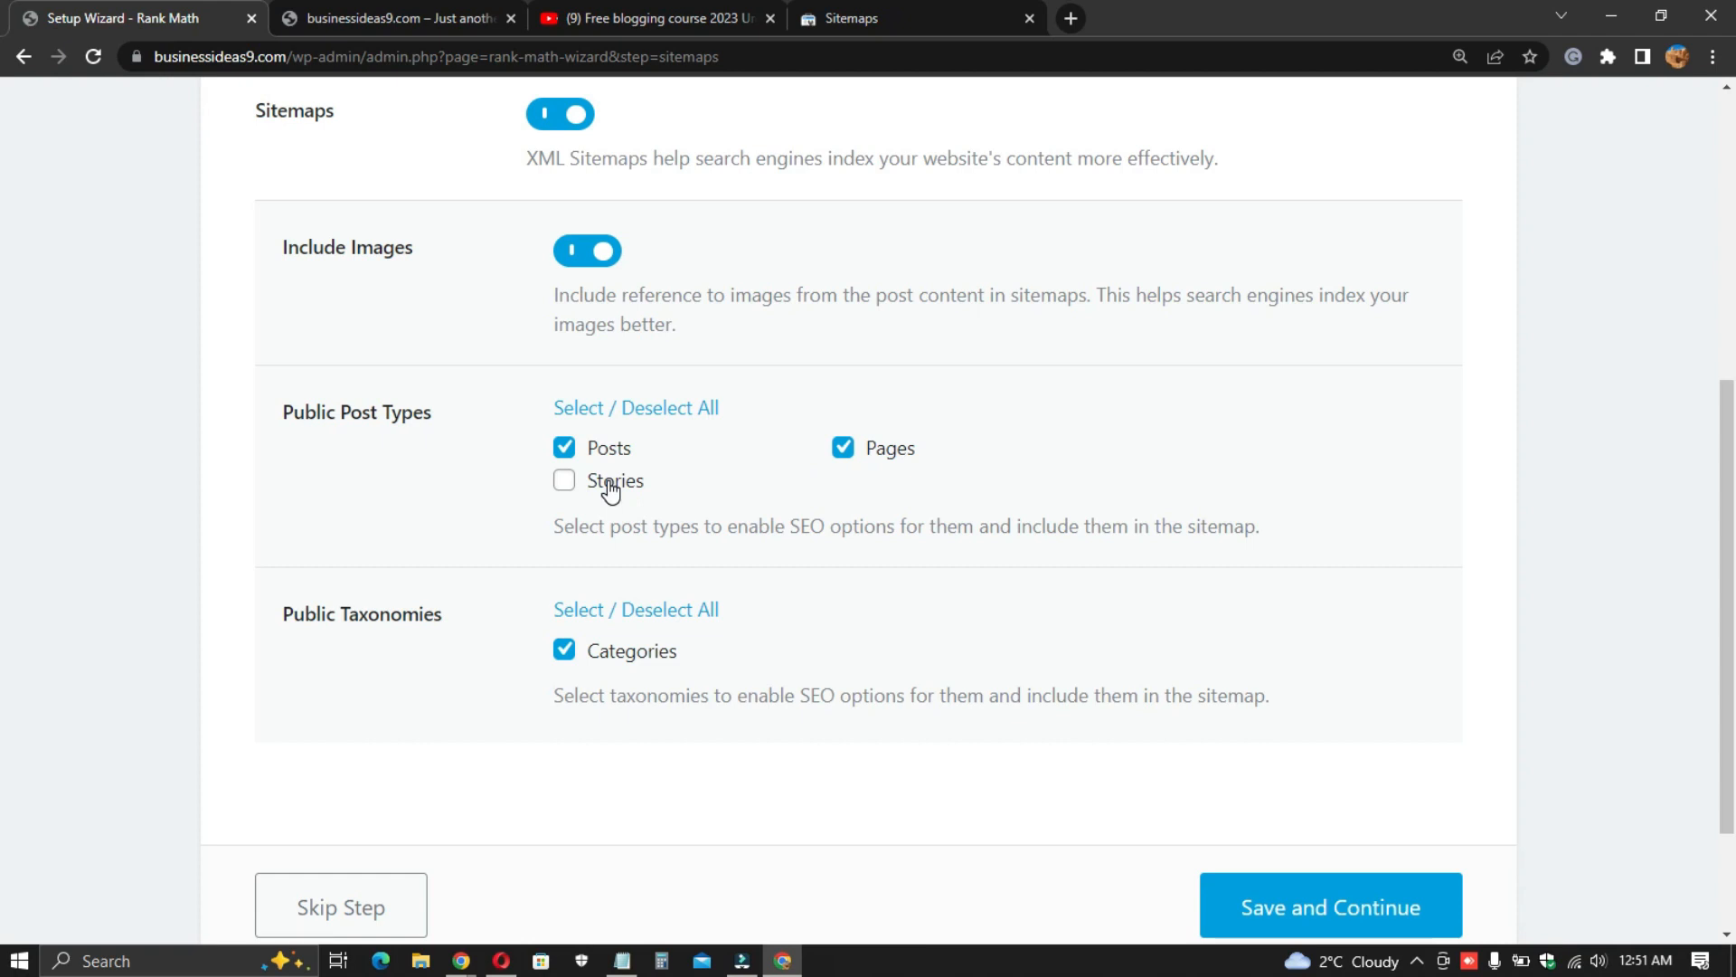
pyautogui.scroll(-1, 634, 443)
pyautogui.scroll(-1, 665, 489)
pyautogui.click(1377, 736)
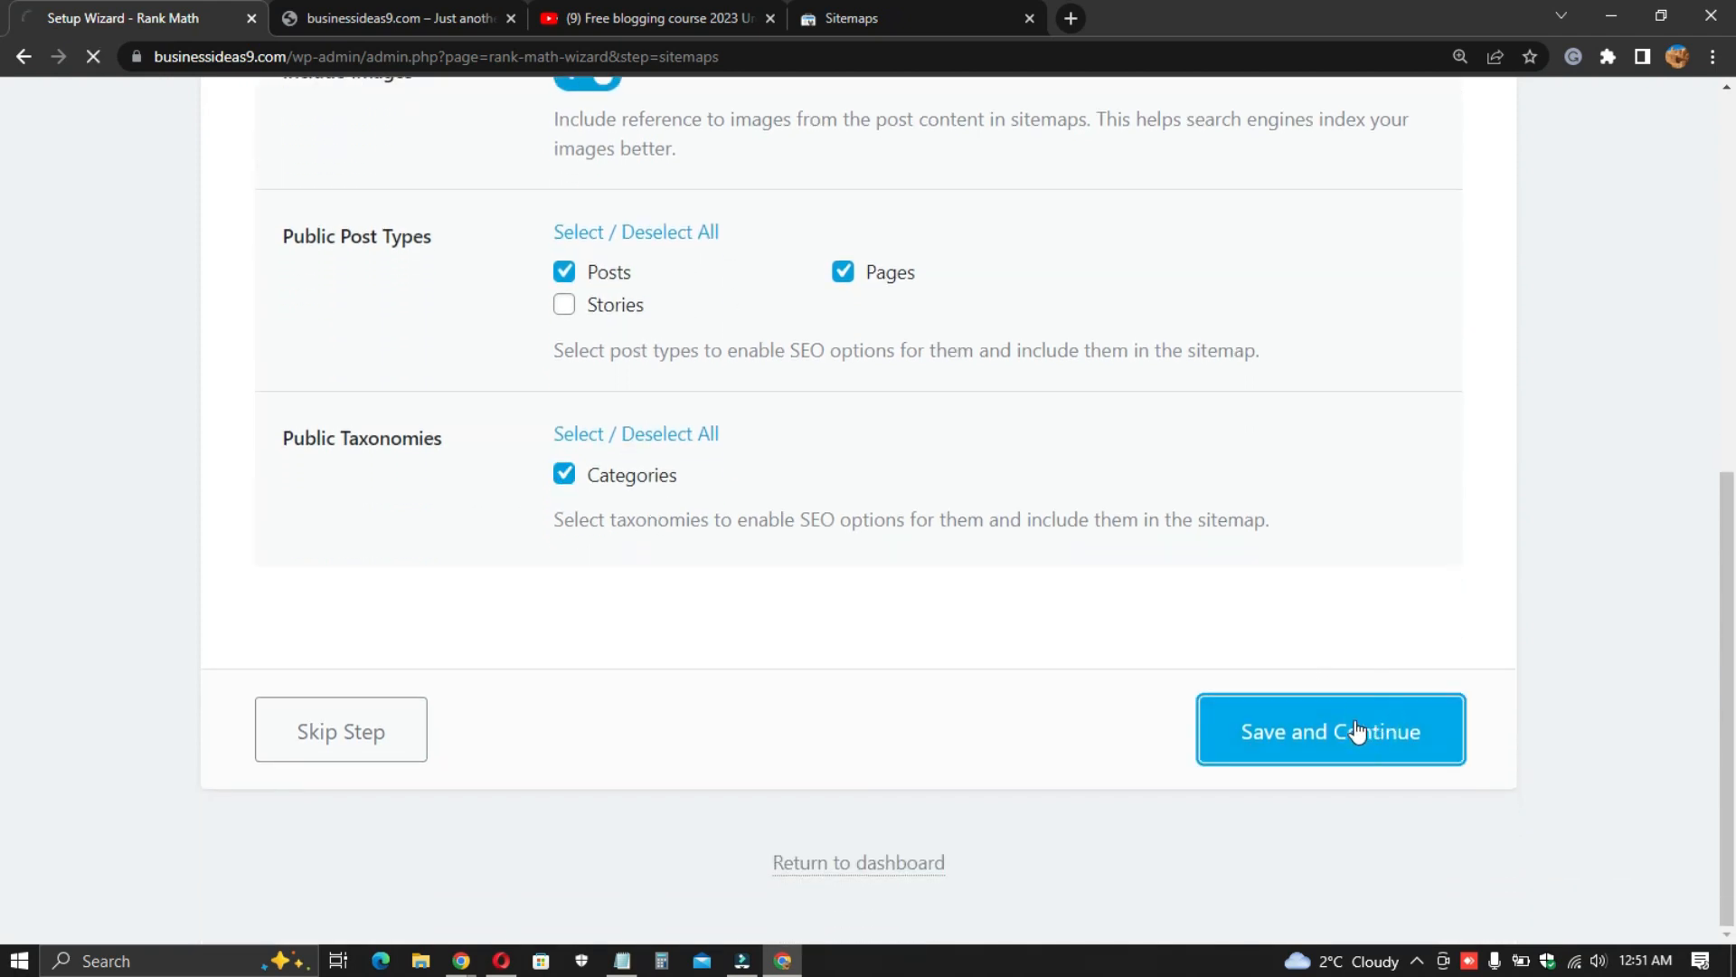
# - Accept the default SEO Tweaks settings and save to continue
pyautogui.scroll(-3, 715, 472)
pyautogui.scroll(-1, 746, 448)
pyautogui.tripleClick(726, 161)
pyautogui.click(845, 180)
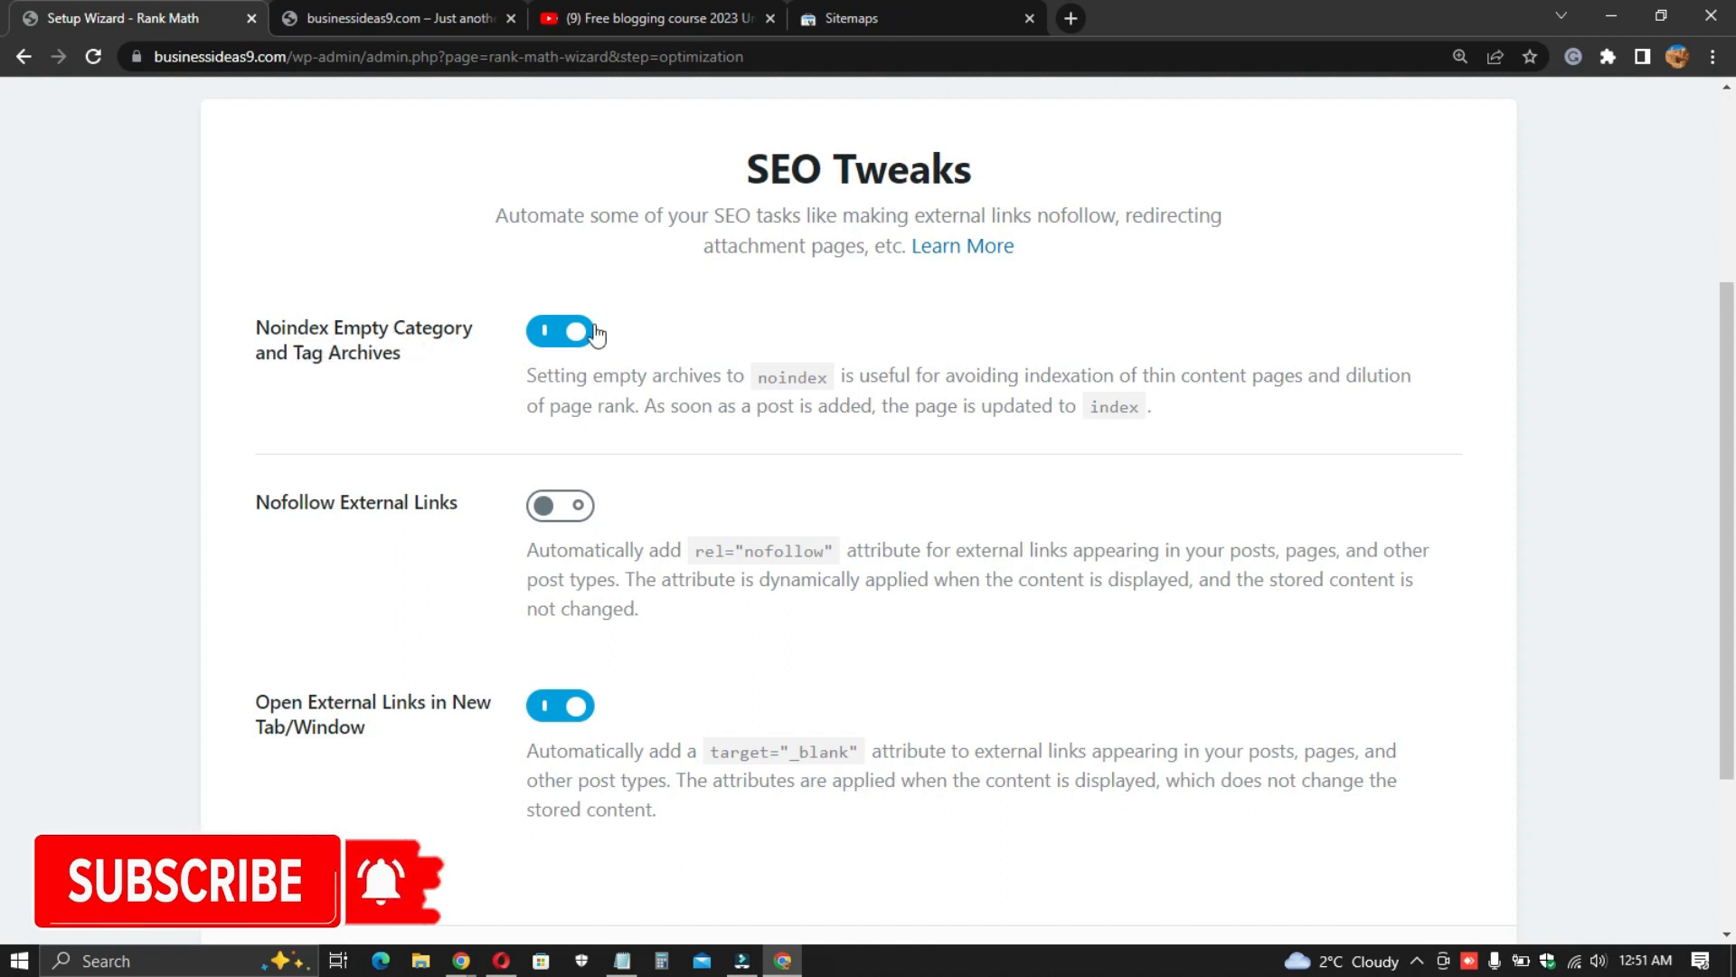
pyautogui.scroll(-2, 552, 380)
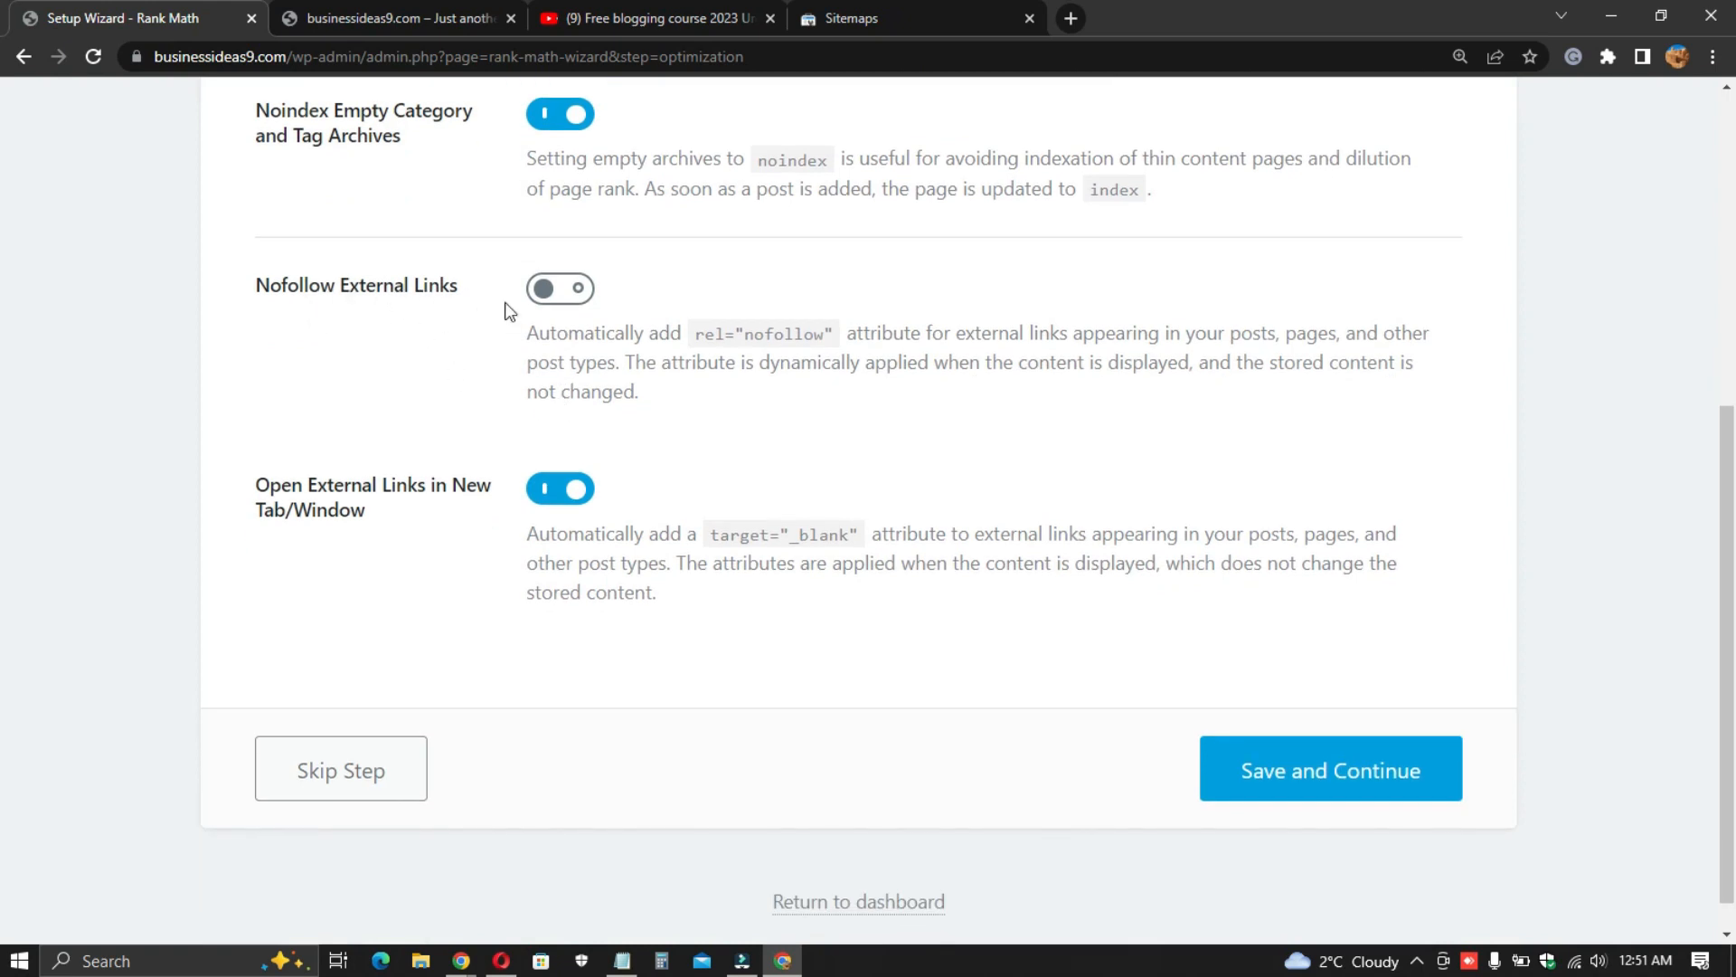
pyautogui.scroll(-1, 489, 505)
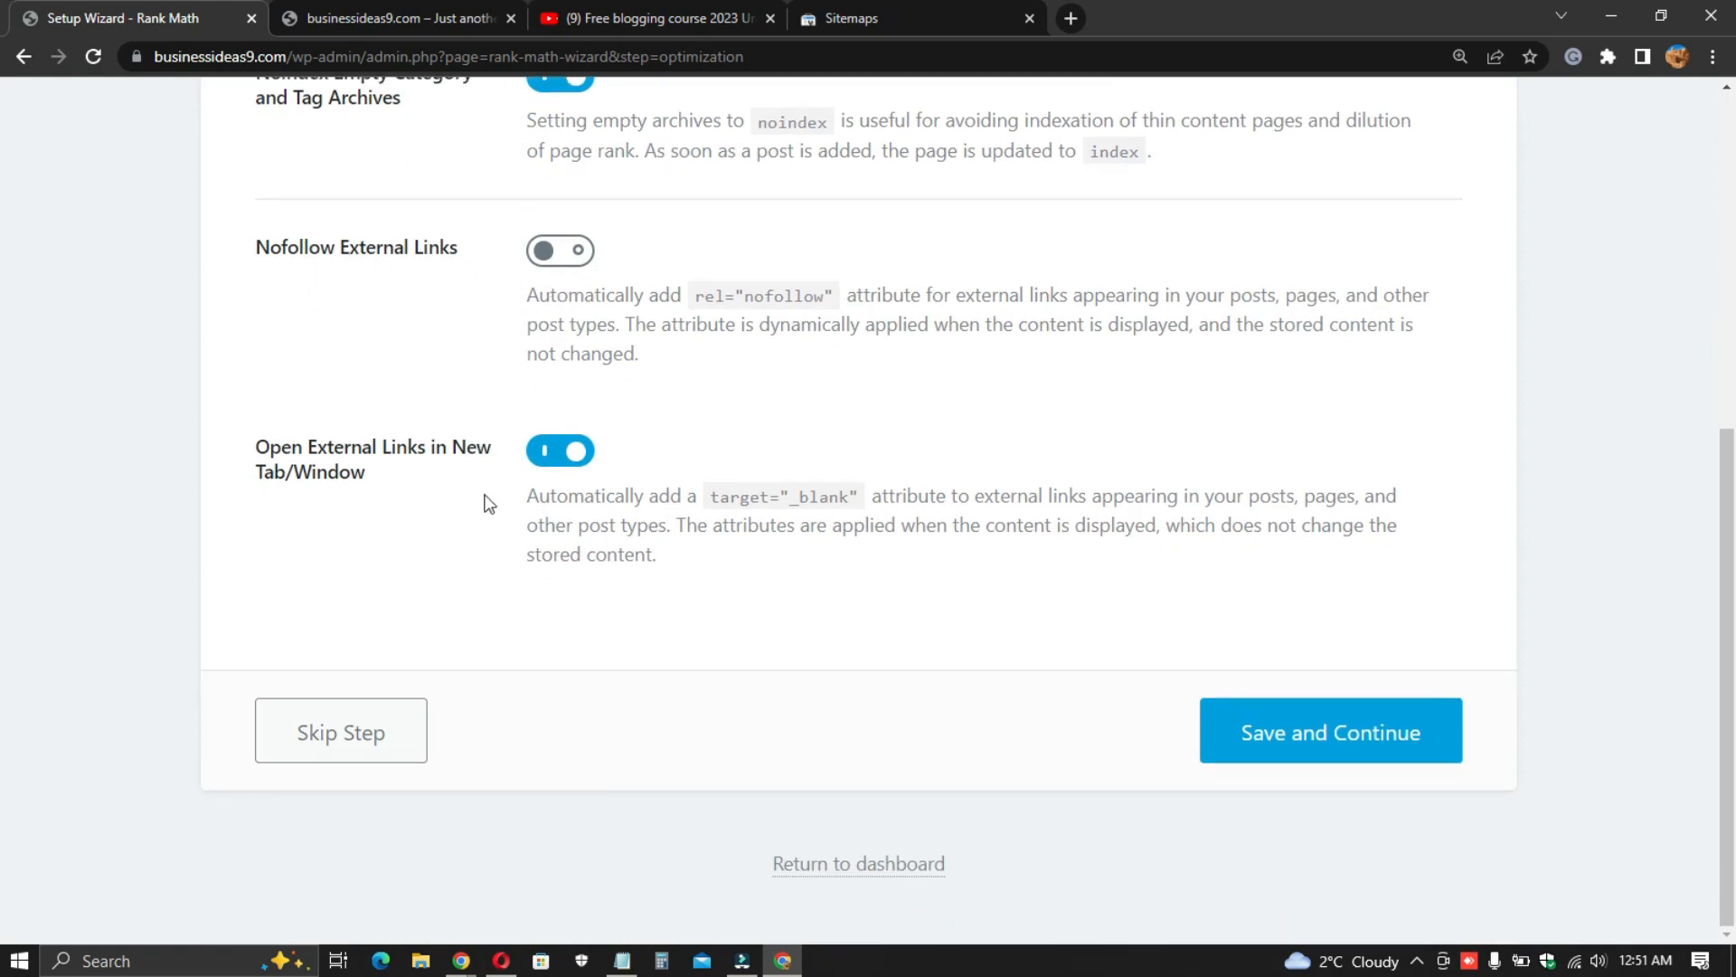
pyautogui.click(1318, 724)
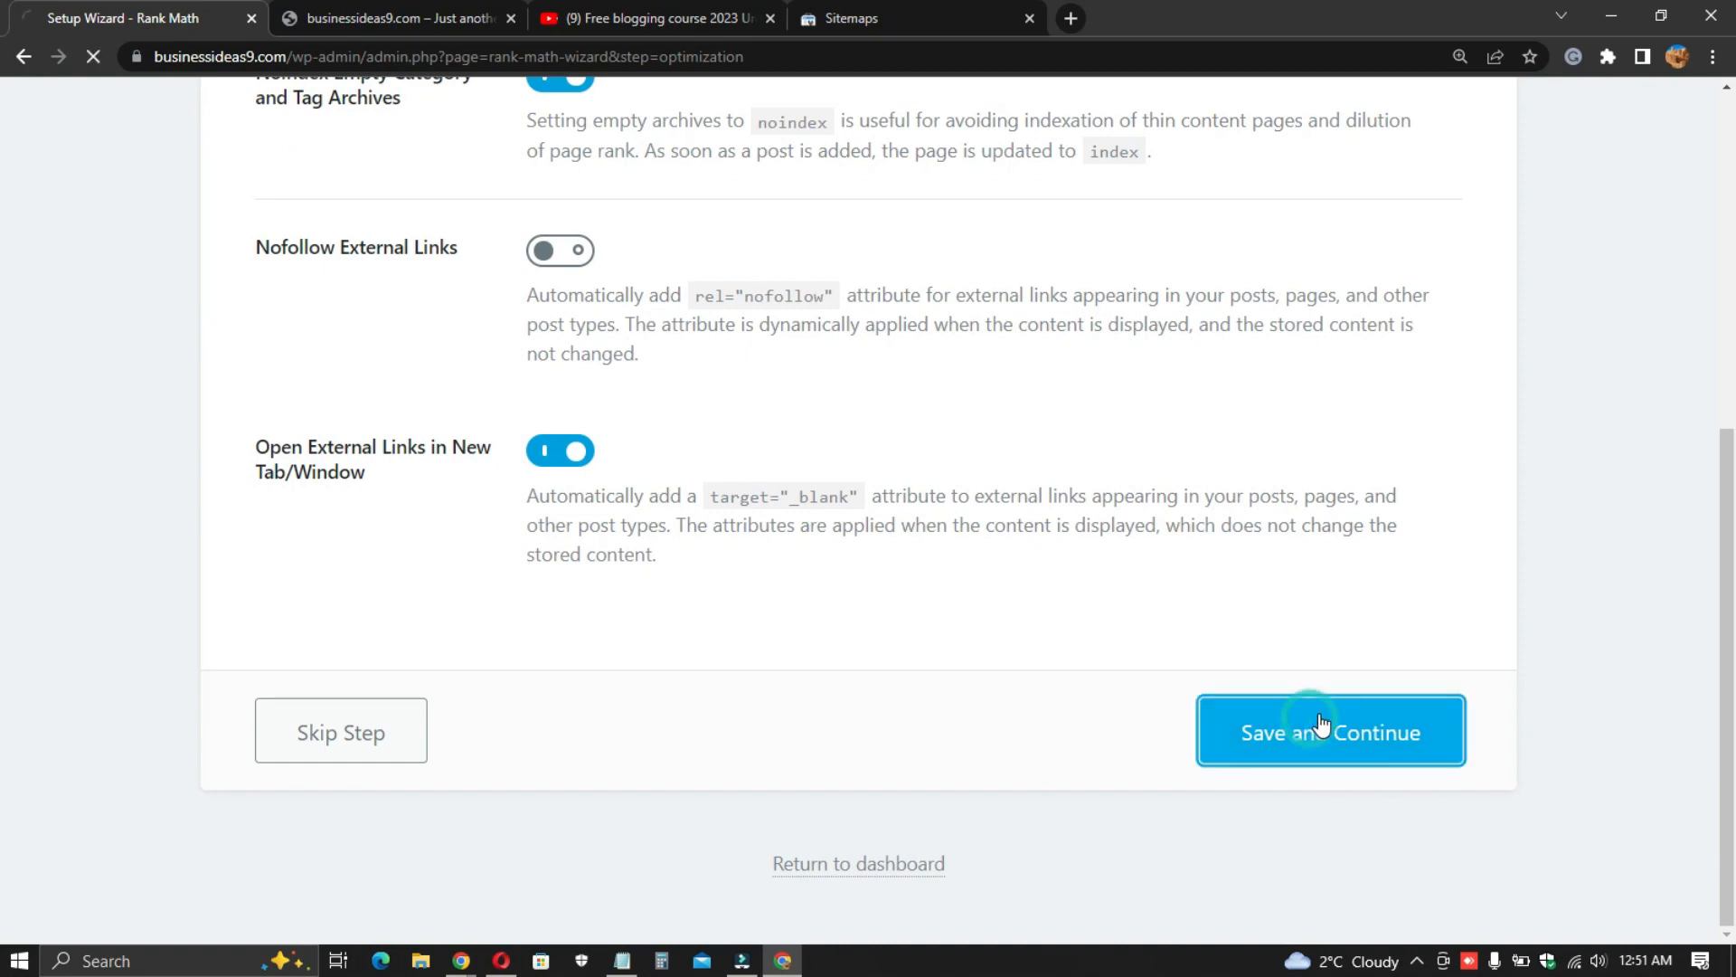
# - Enable automatic updates of the plugin
pyautogui.scroll(-3, 794, 516)
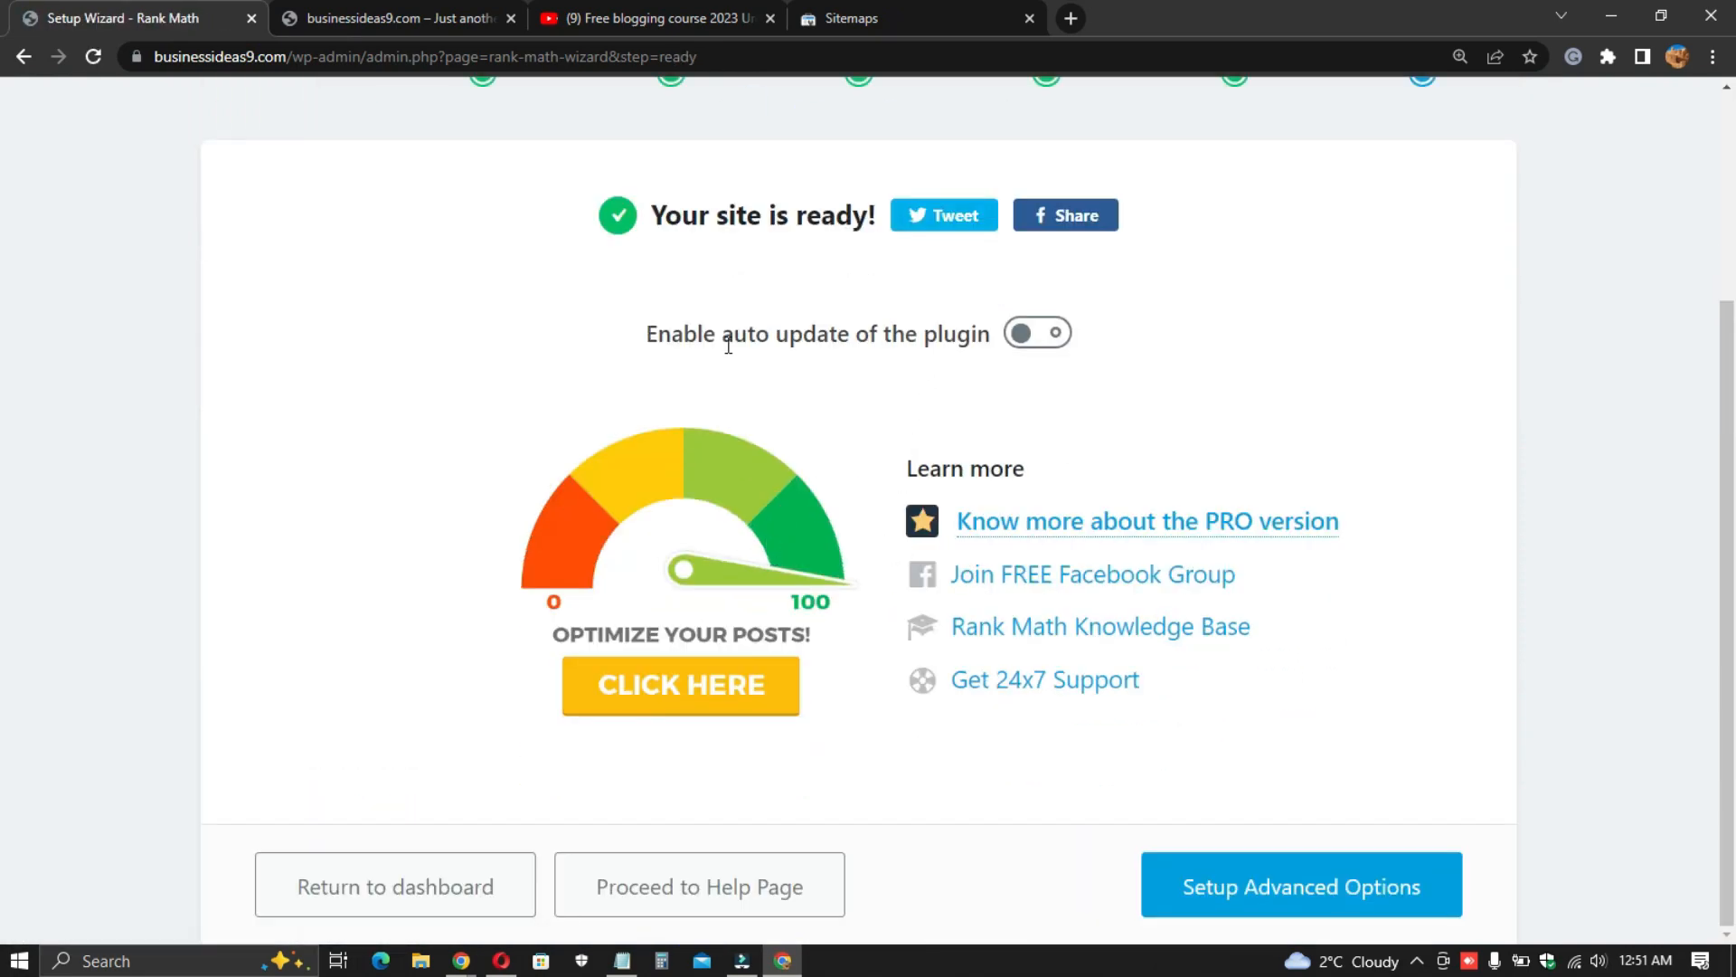
pyautogui.click(1022, 337)
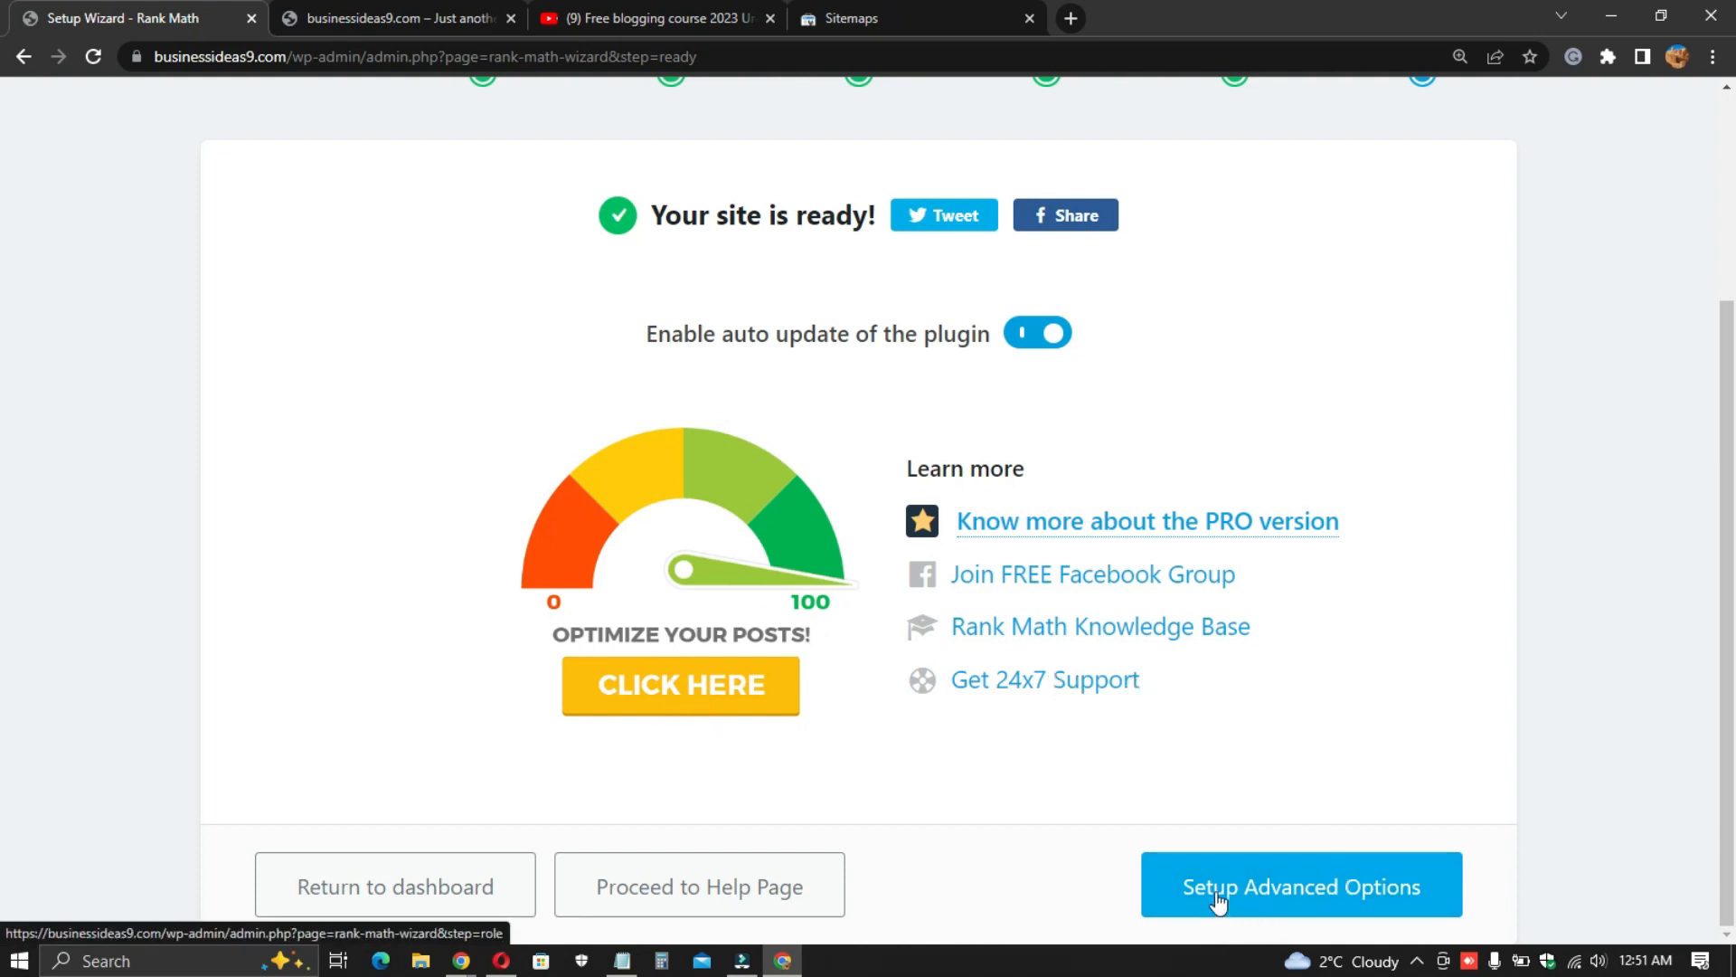
# - Open the advanced options setup and continue past the Role Manager step without enabling it
pyautogui.click(1273, 889)
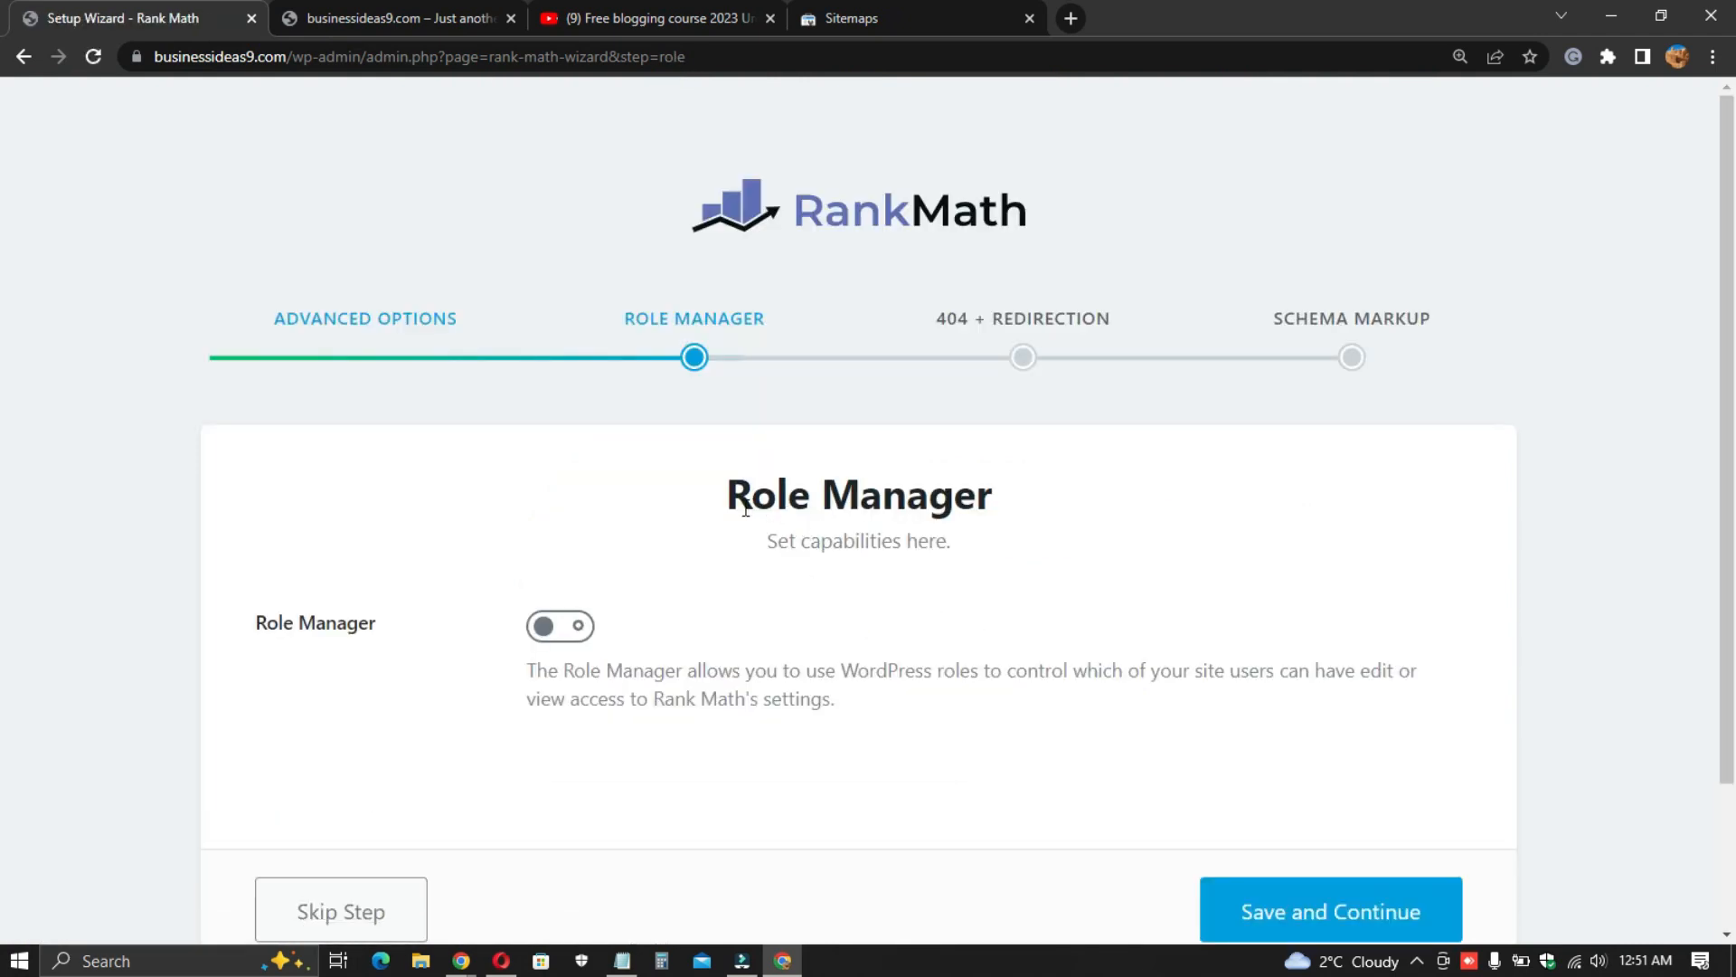
pyautogui.scroll(-2, 880, 551)
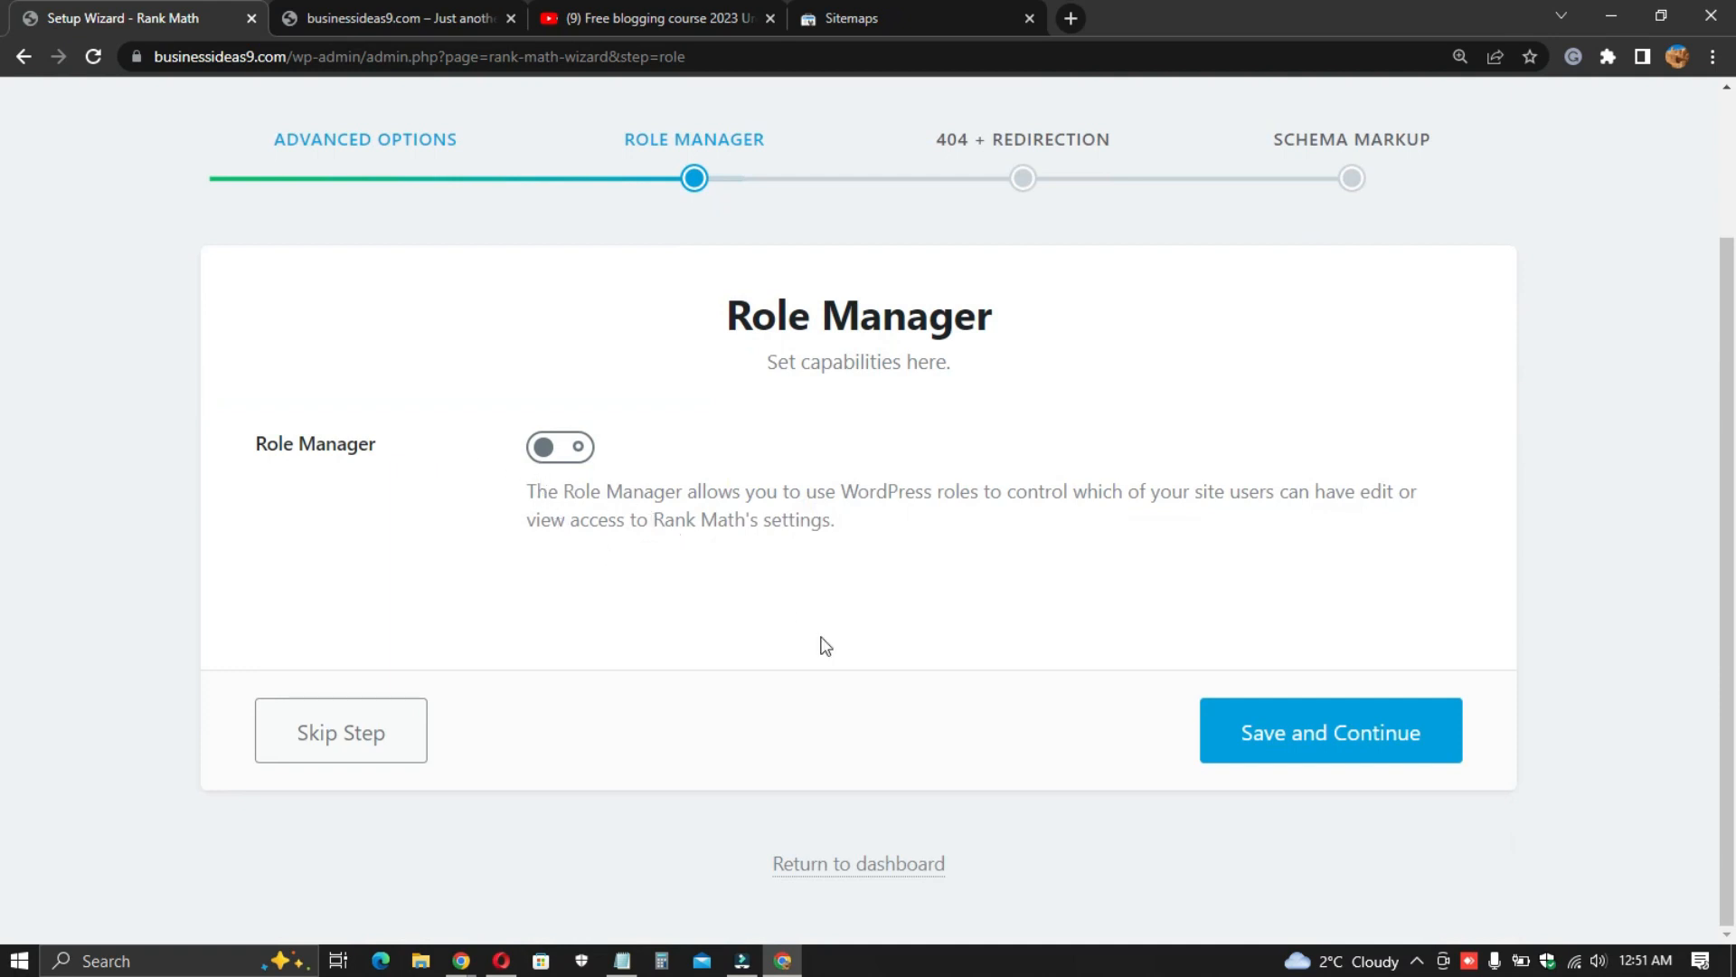
pyautogui.click(1365, 740)
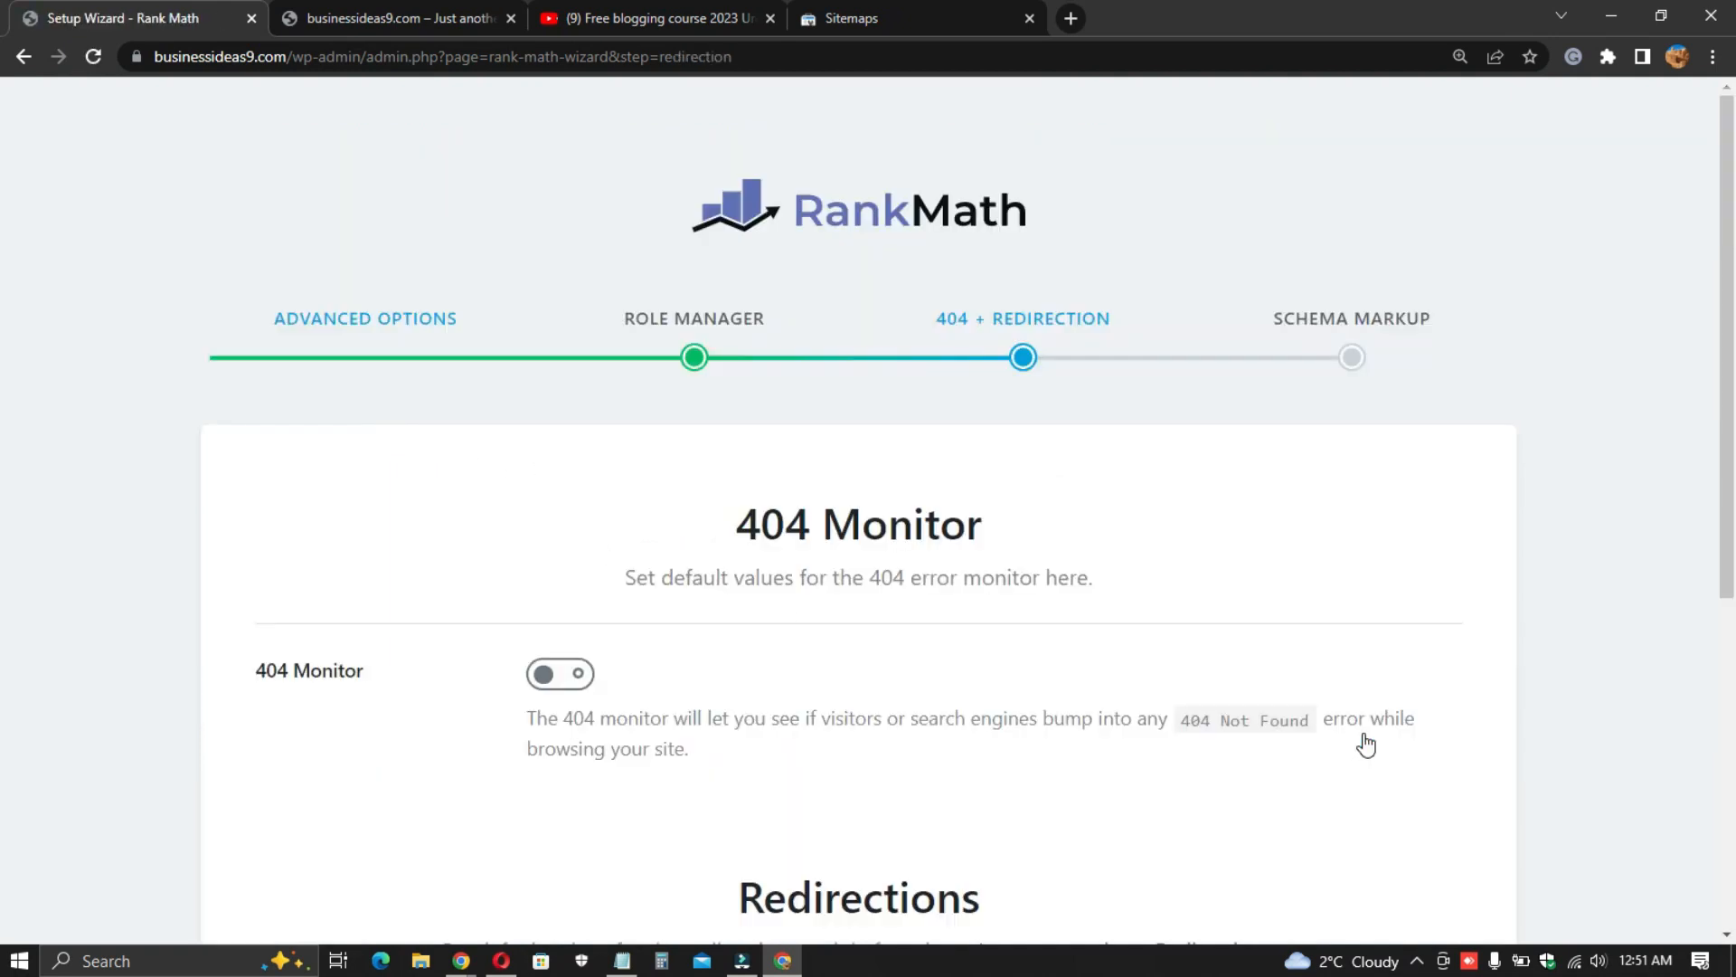
# - Enable the 404 Monitor and Redirections, then save and continue
pyautogui.scroll(-2, 952, 744)
pyautogui.click(568, 458)
pyautogui.scroll(-2, 775, 552)
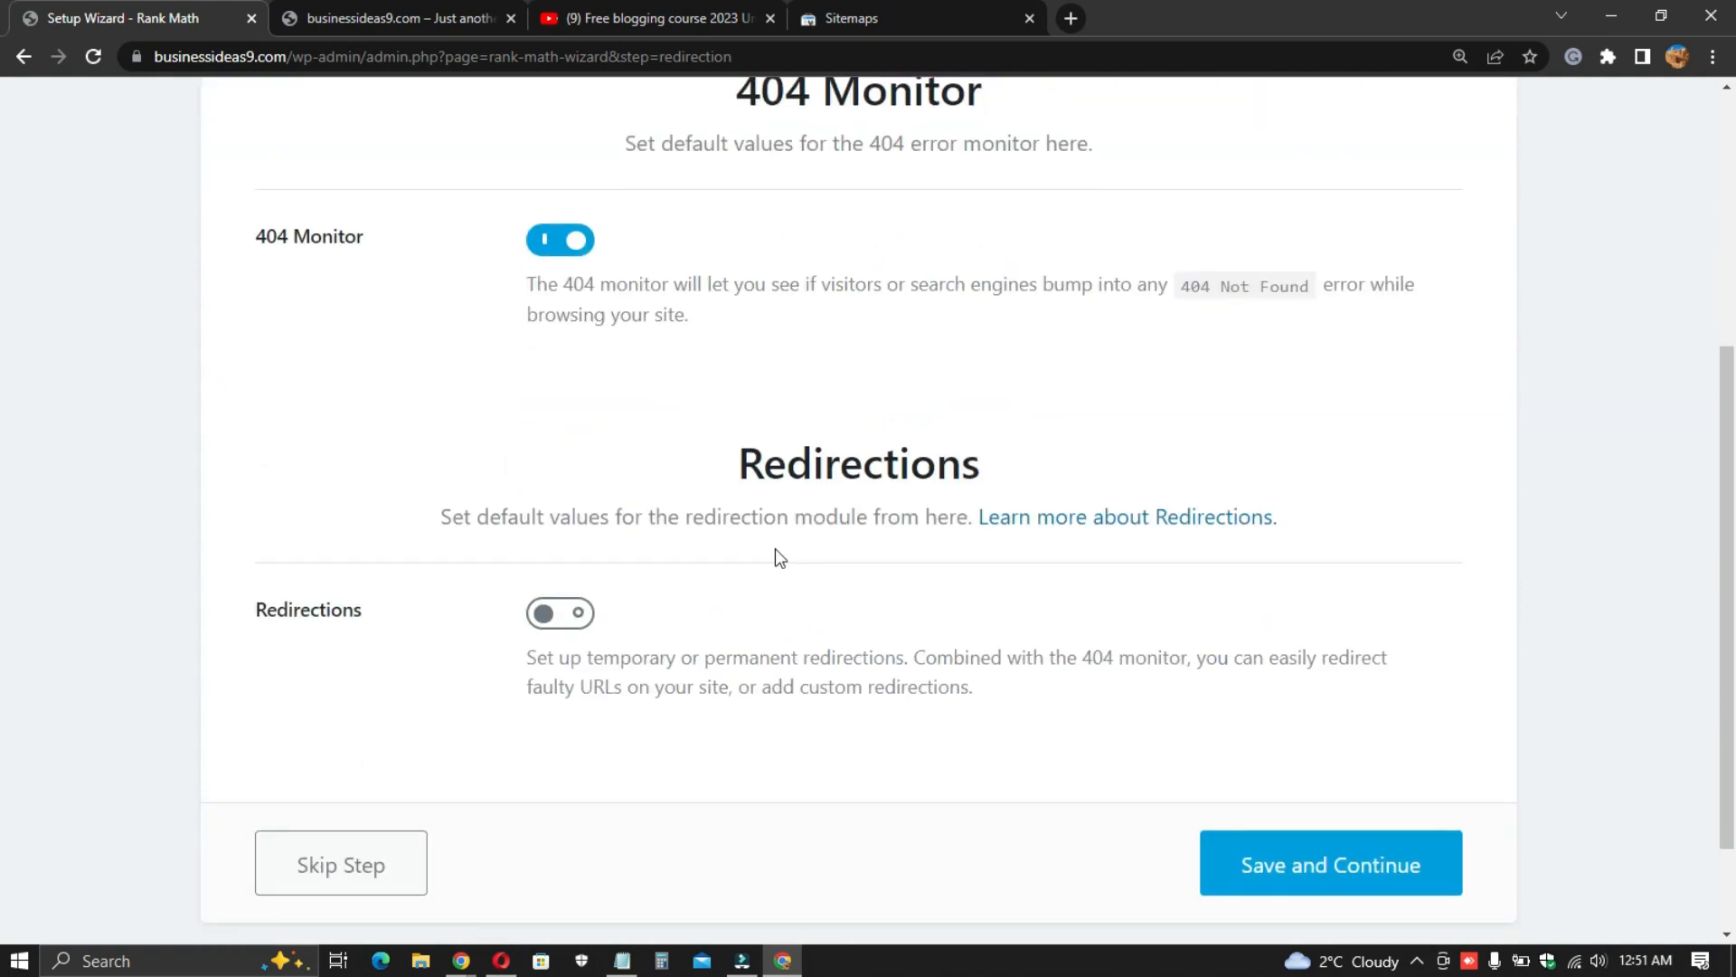
pyautogui.click(583, 612)
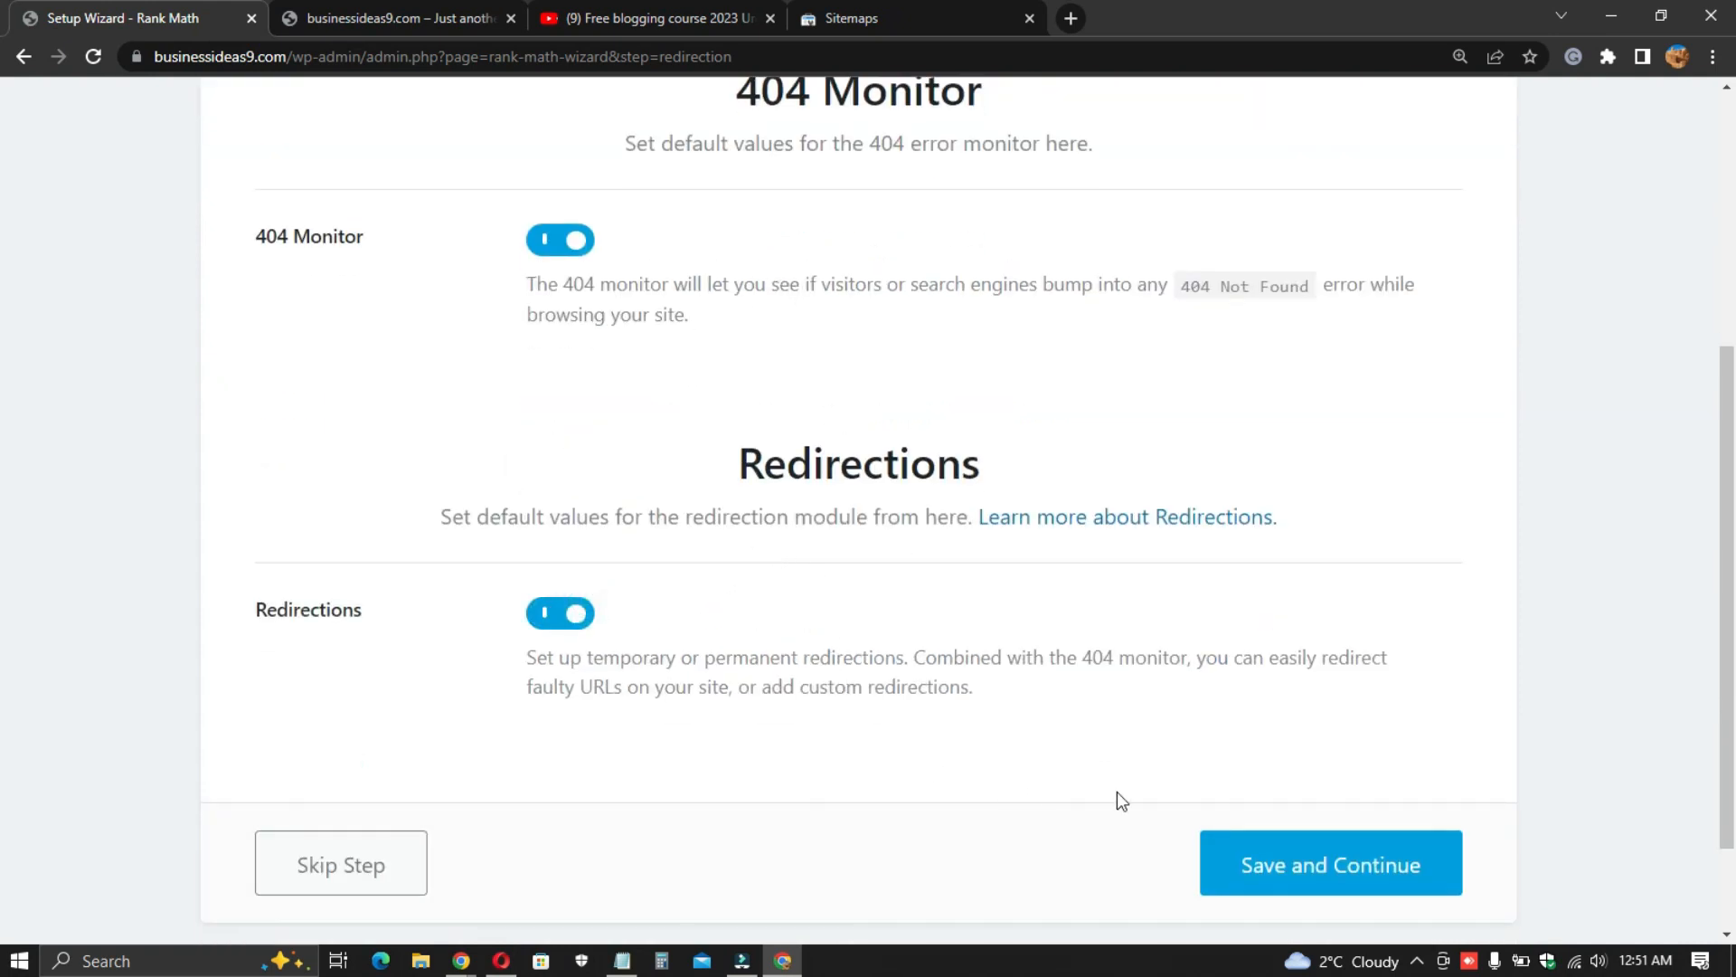
pyautogui.click(1277, 874)
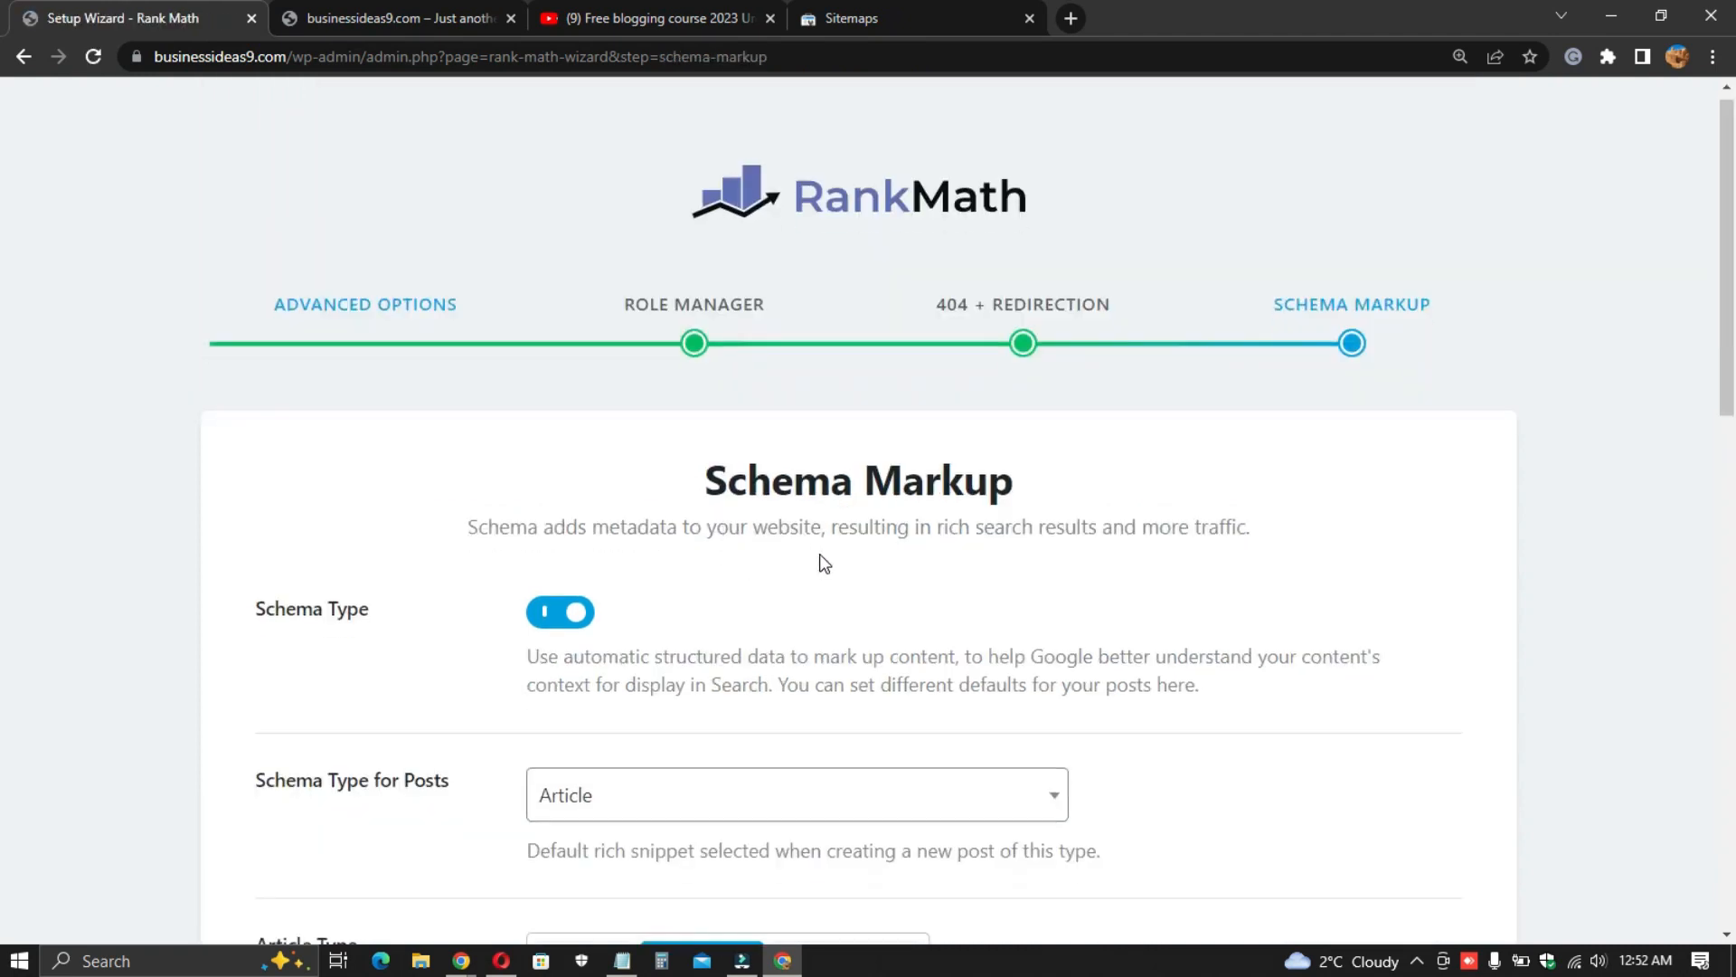
# - Review the schema type options available for posts
pyautogui.scroll(-2, 805, 556)
pyautogui.scroll(-1, 407, 475)
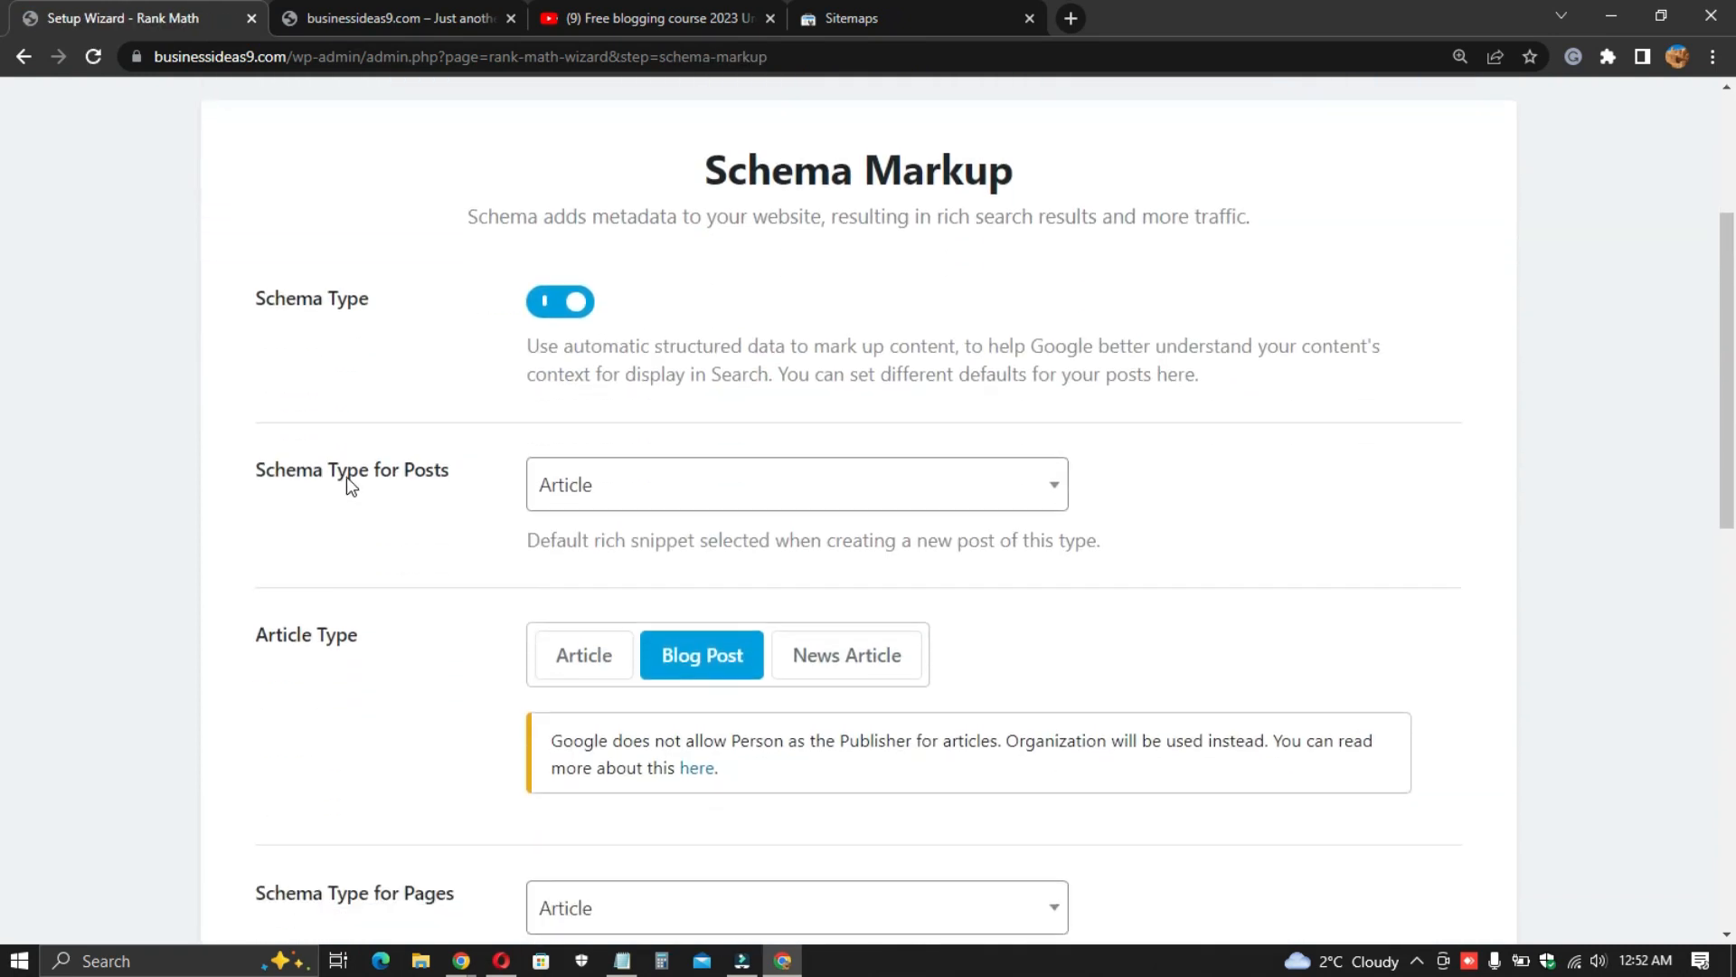
pyautogui.click(591, 493)
pyautogui.click(597, 666)
pyautogui.click(426, 504)
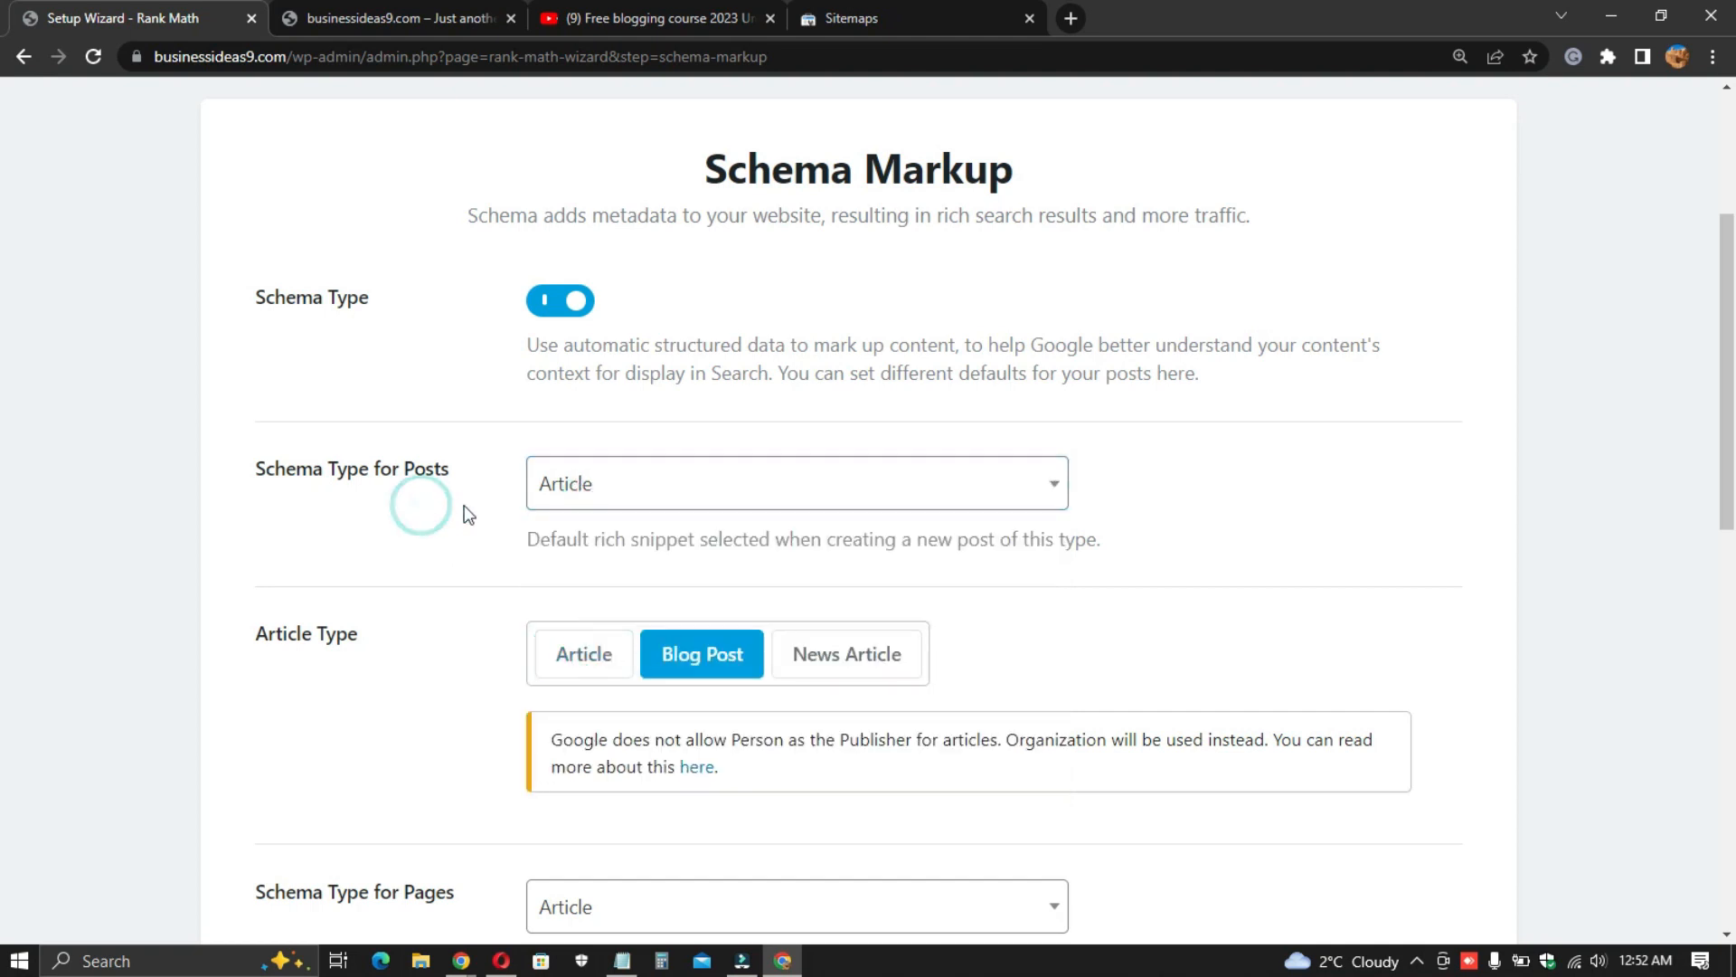
pyautogui.click(638, 470)
pyautogui.scroll(-4, 667, 693)
pyautogui.scroll(1, 648, 628)
pyautogui.scroll(1, 647, 628)
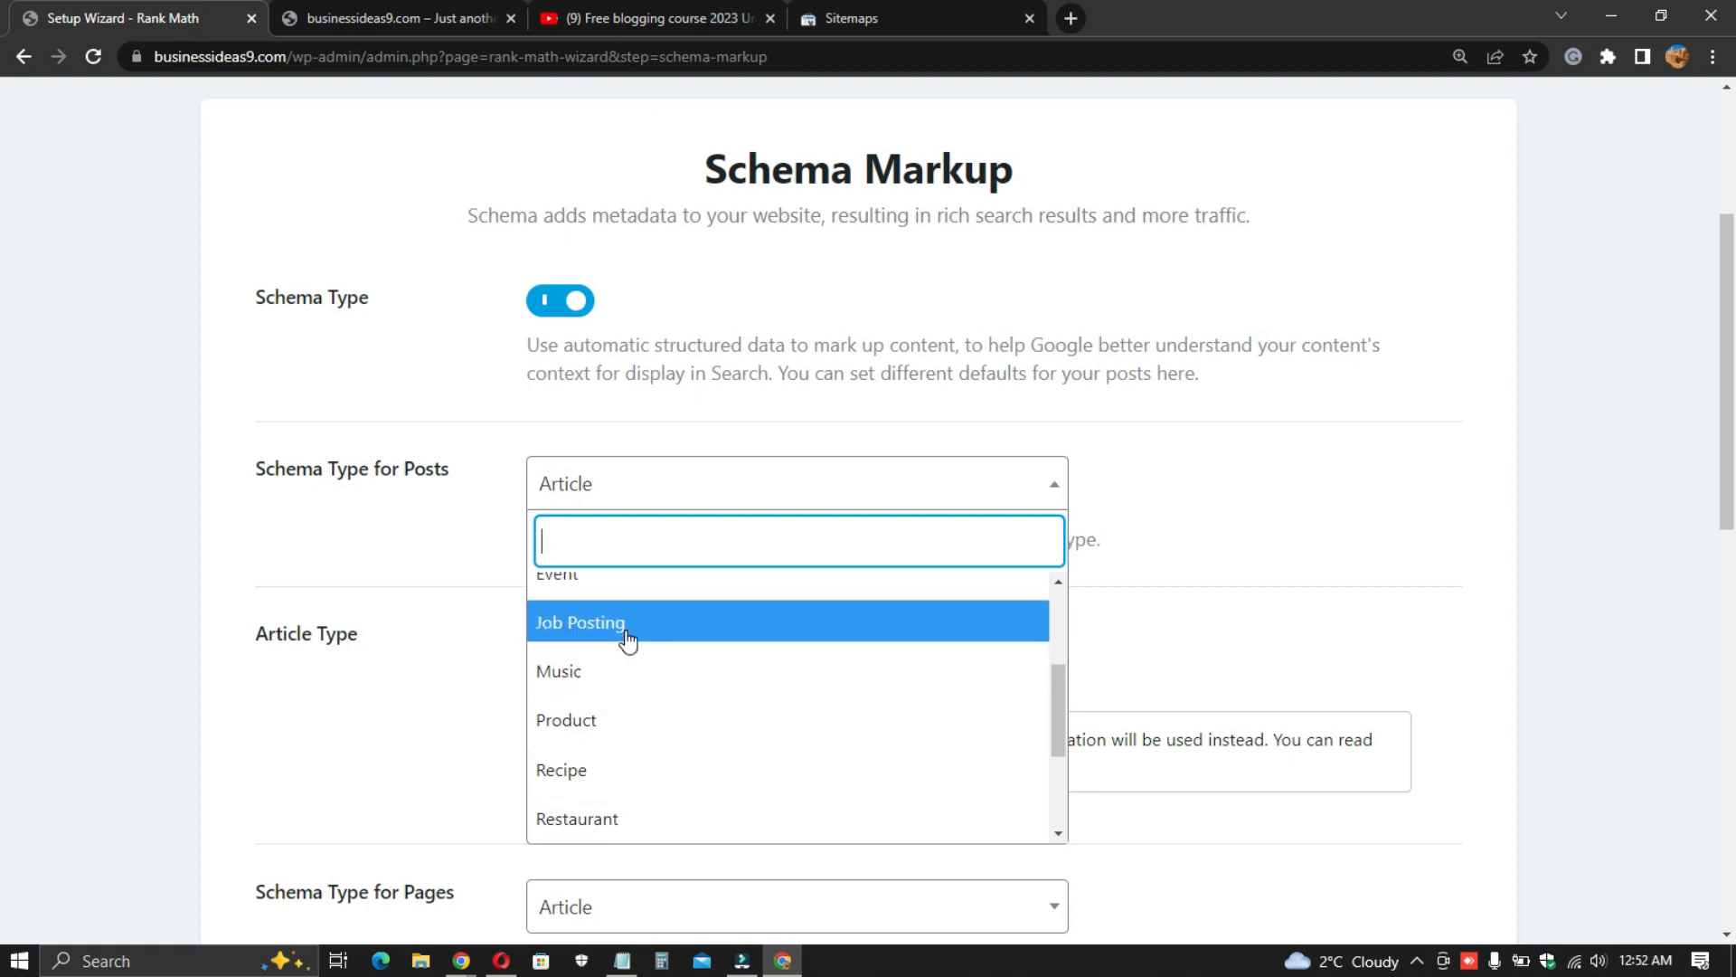
pyautogui.click(621, 492)
pyautogui.scroll(-2, 434, 597)
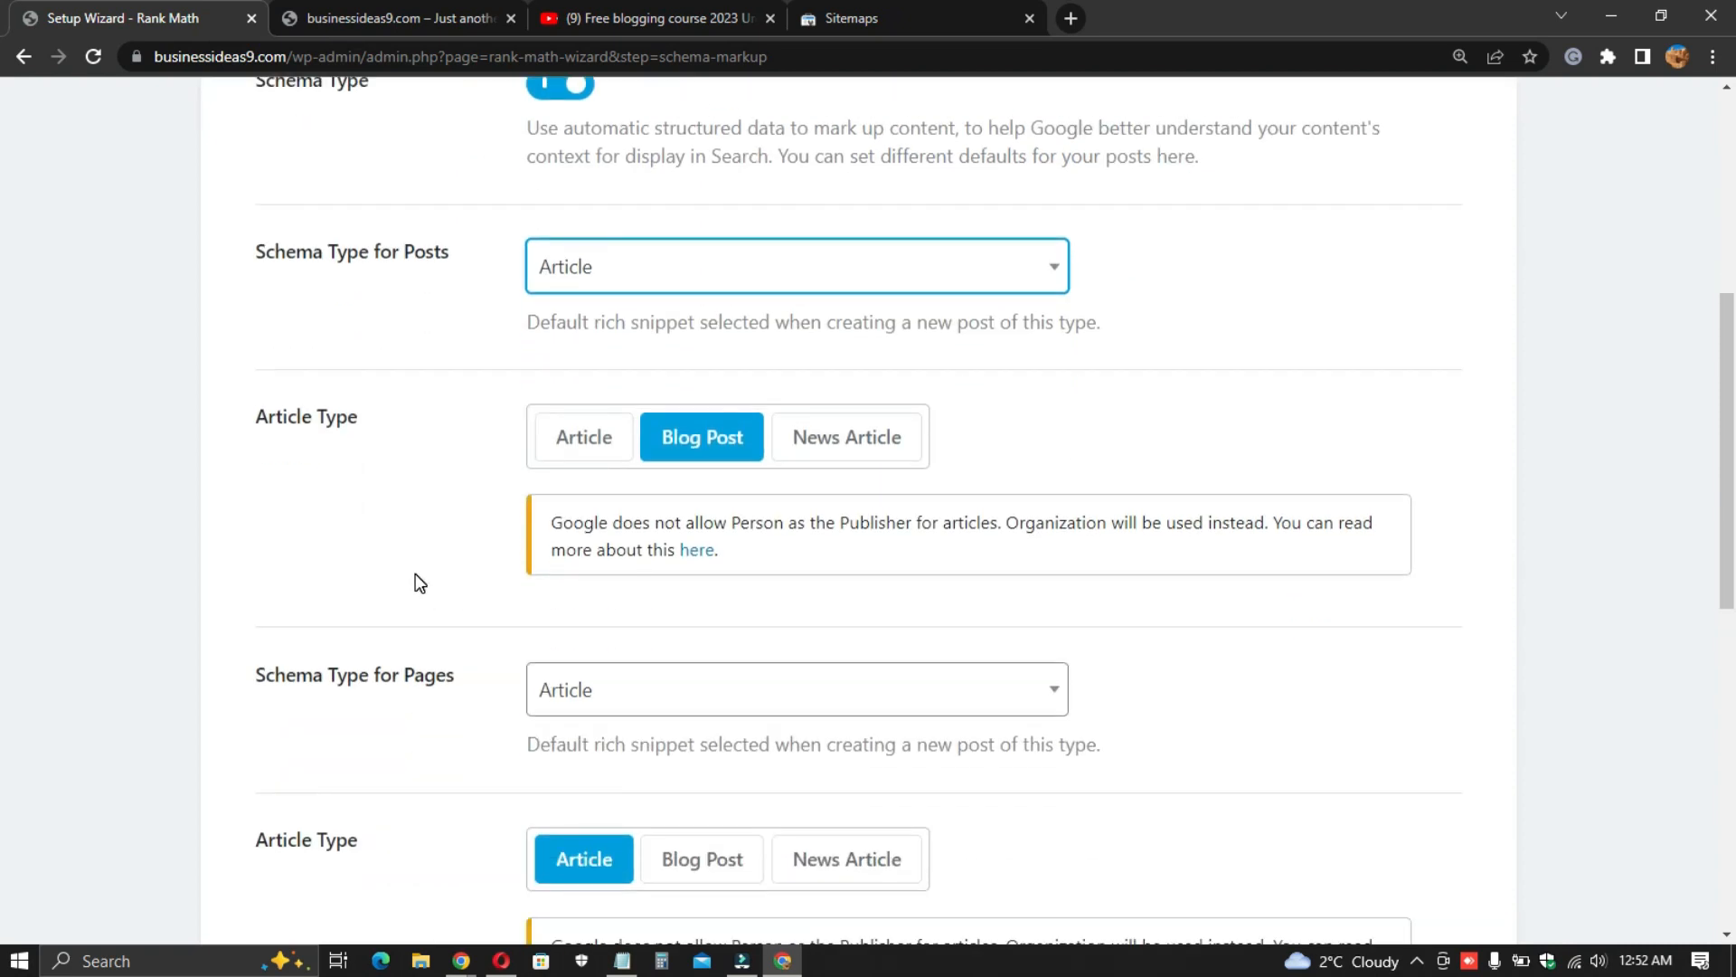
# - Switch to the YouTube tab and open the Samar Ali Tv channel's playlists
pyautogui.click(586, 10)
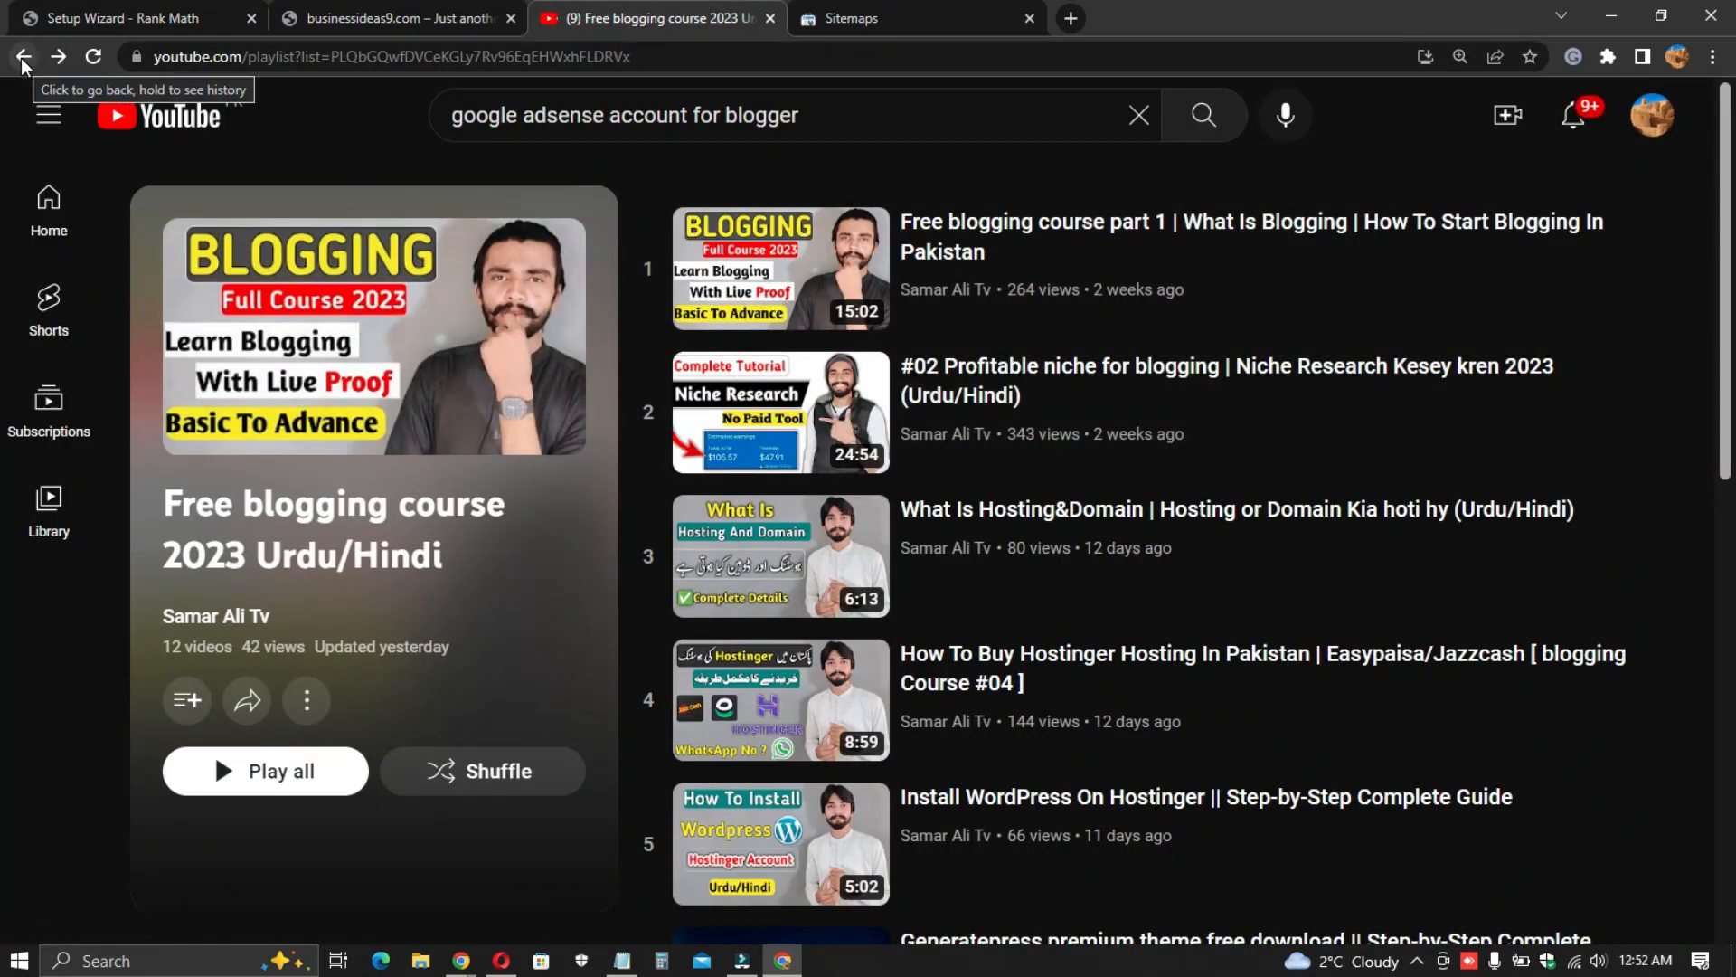
pyautogui.click(1135, 118)
pyautogui.click(1336, 124)
pyautogui.scroll(-8, 615, 633)
pyautogui.scroll(7, 543, 651)
pyautogui.scroll(1, 496, 653)
pyautogui.click(216, 617)
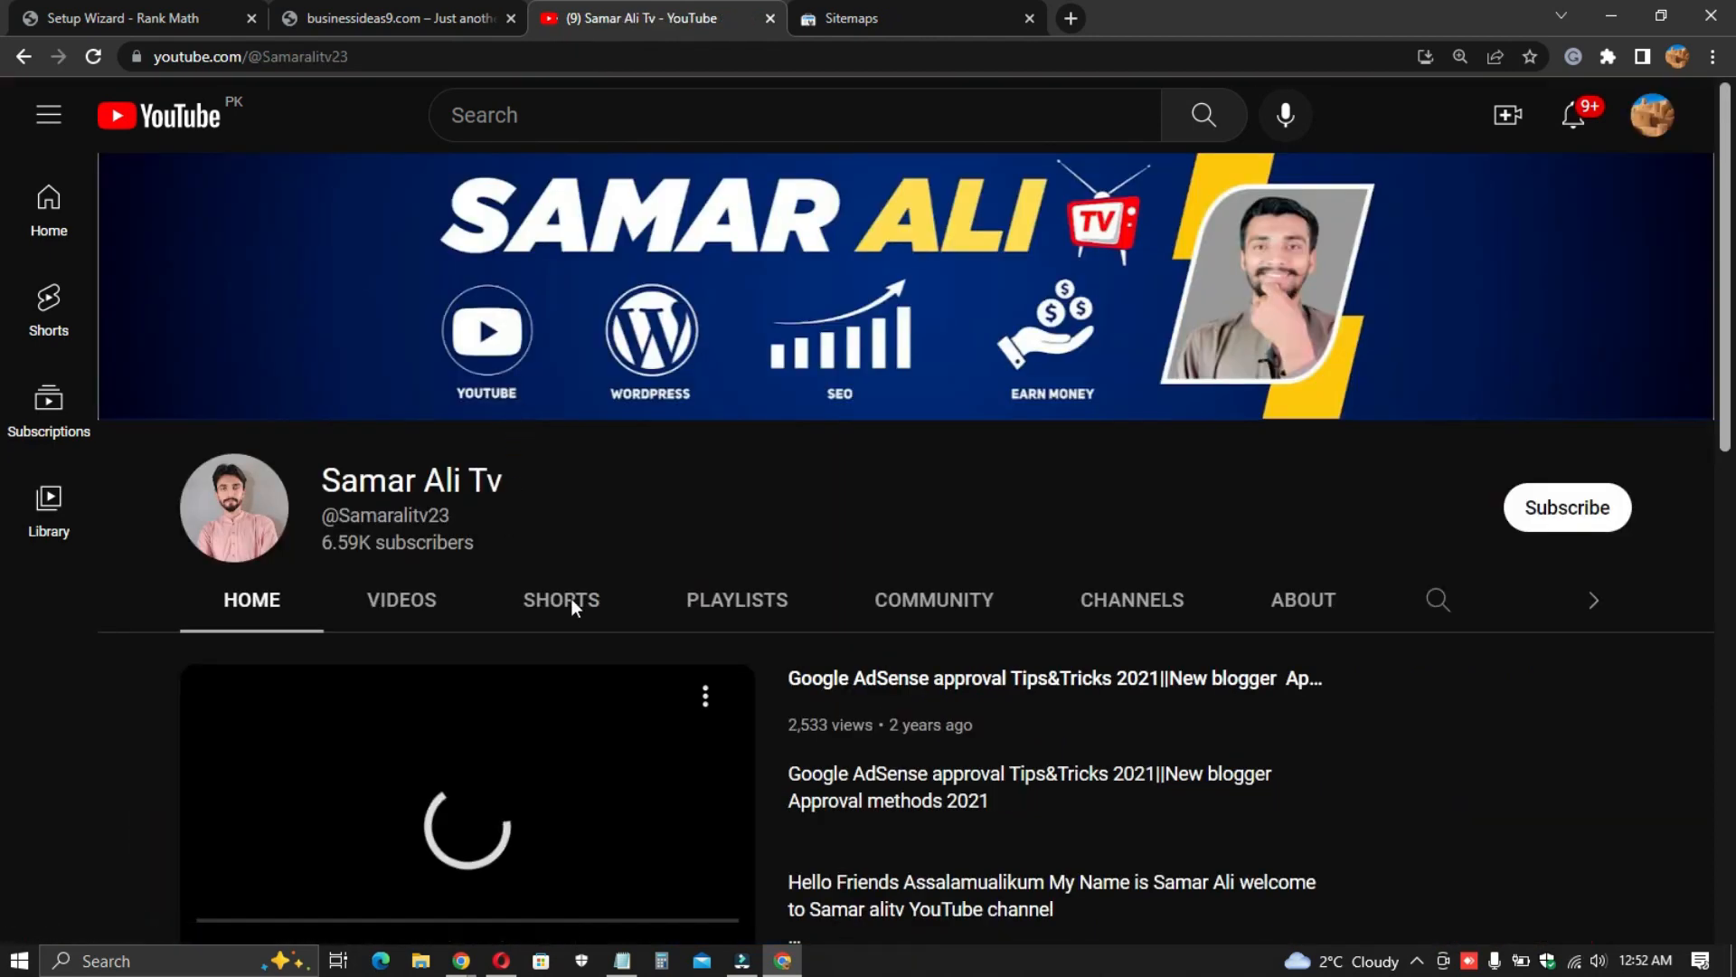
pyautogui.click(572, 599)
pyautogui.click(719, 601)
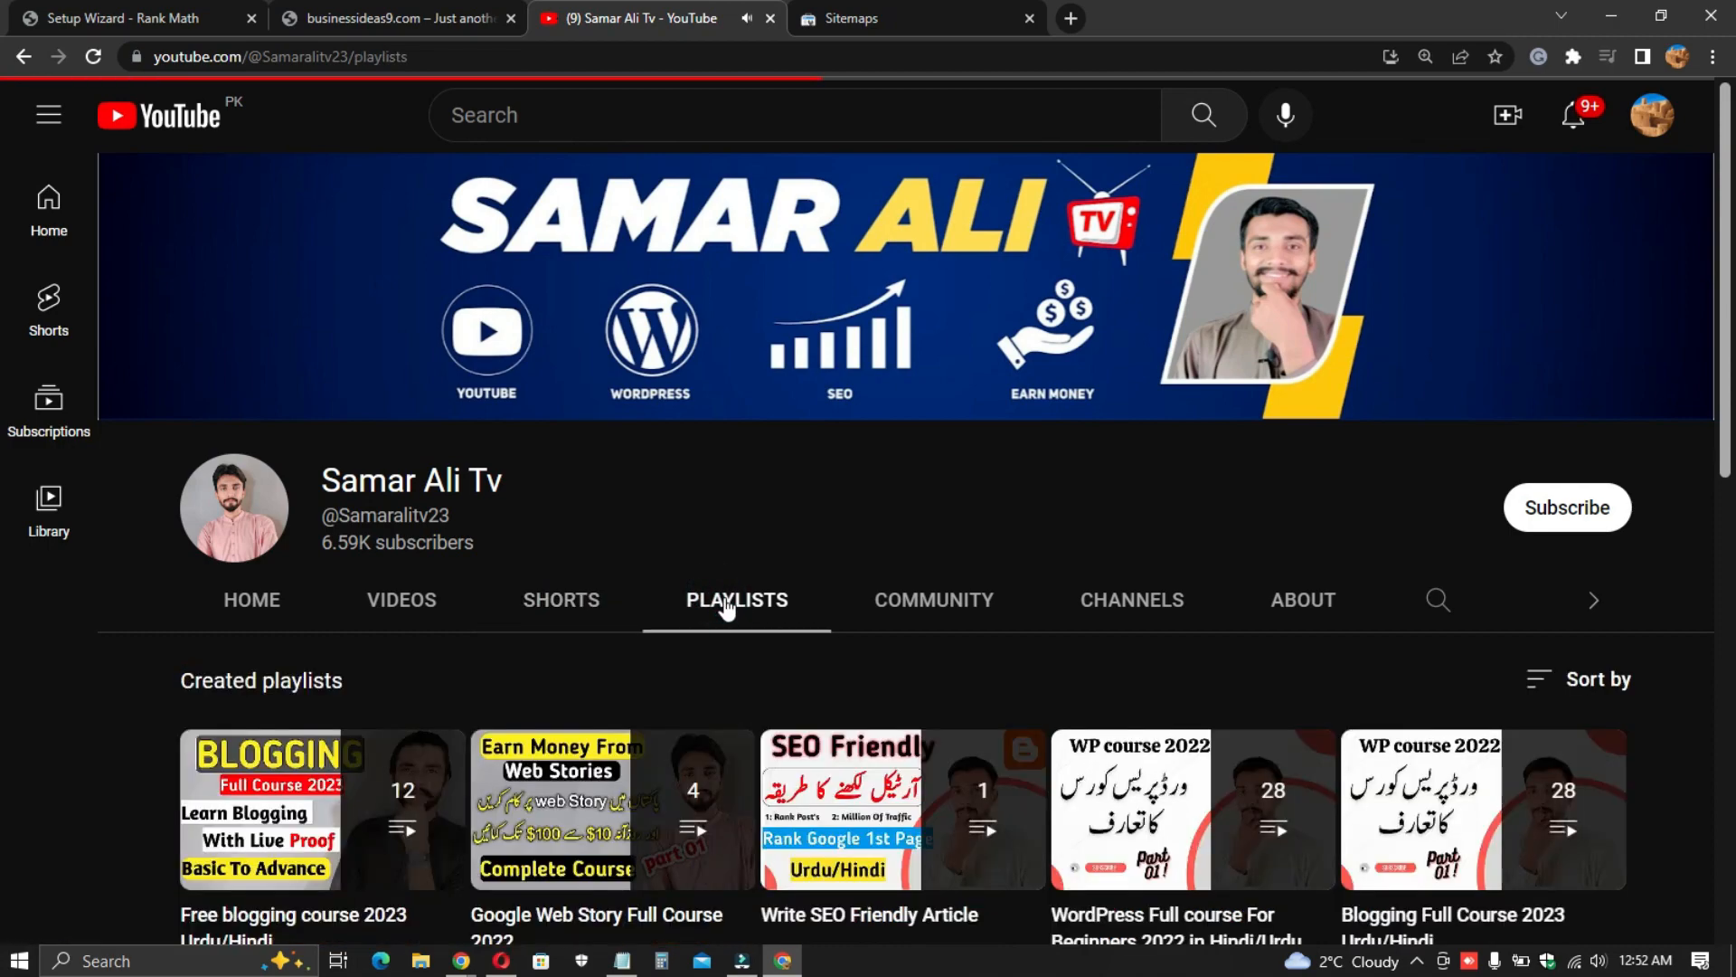
# - Open the WordPress Full course For Beginners 2022 in Hindi/Urdu playlist and browse its videos
pyautogui.scroll(-3, 410, 571)
pyautogui.click(1131, 658)
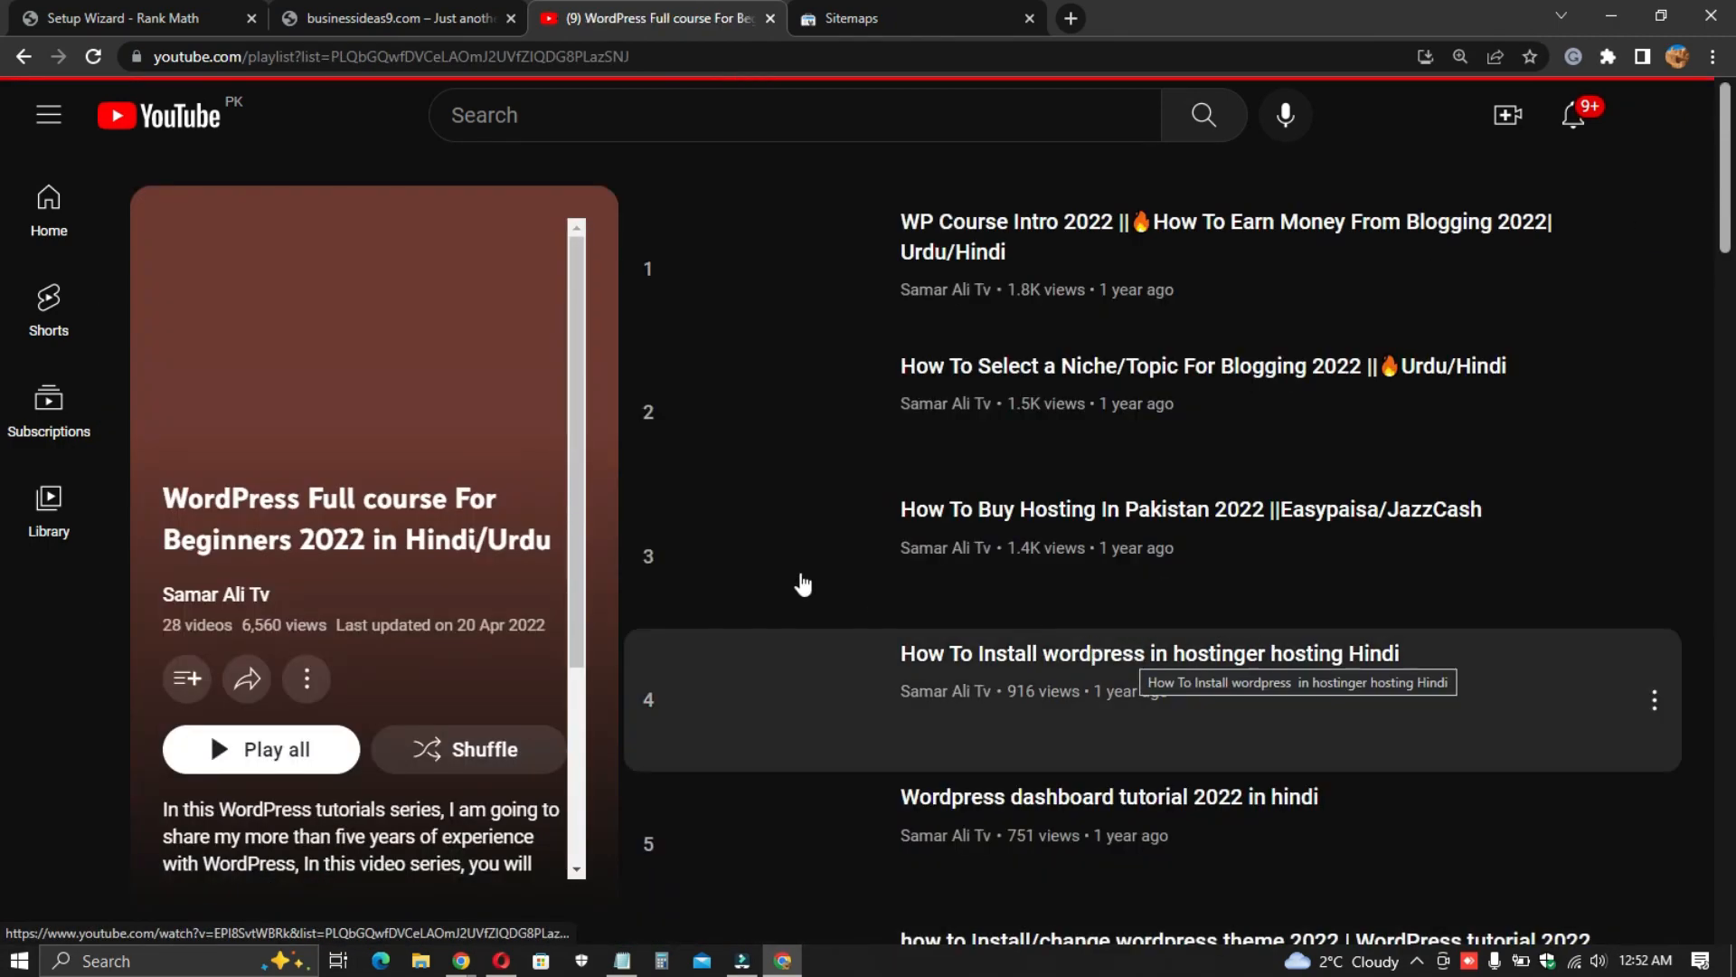
pyautogui.scroll(-10, 814, 588)
pyautogui.scroll(-15, 859, 615)
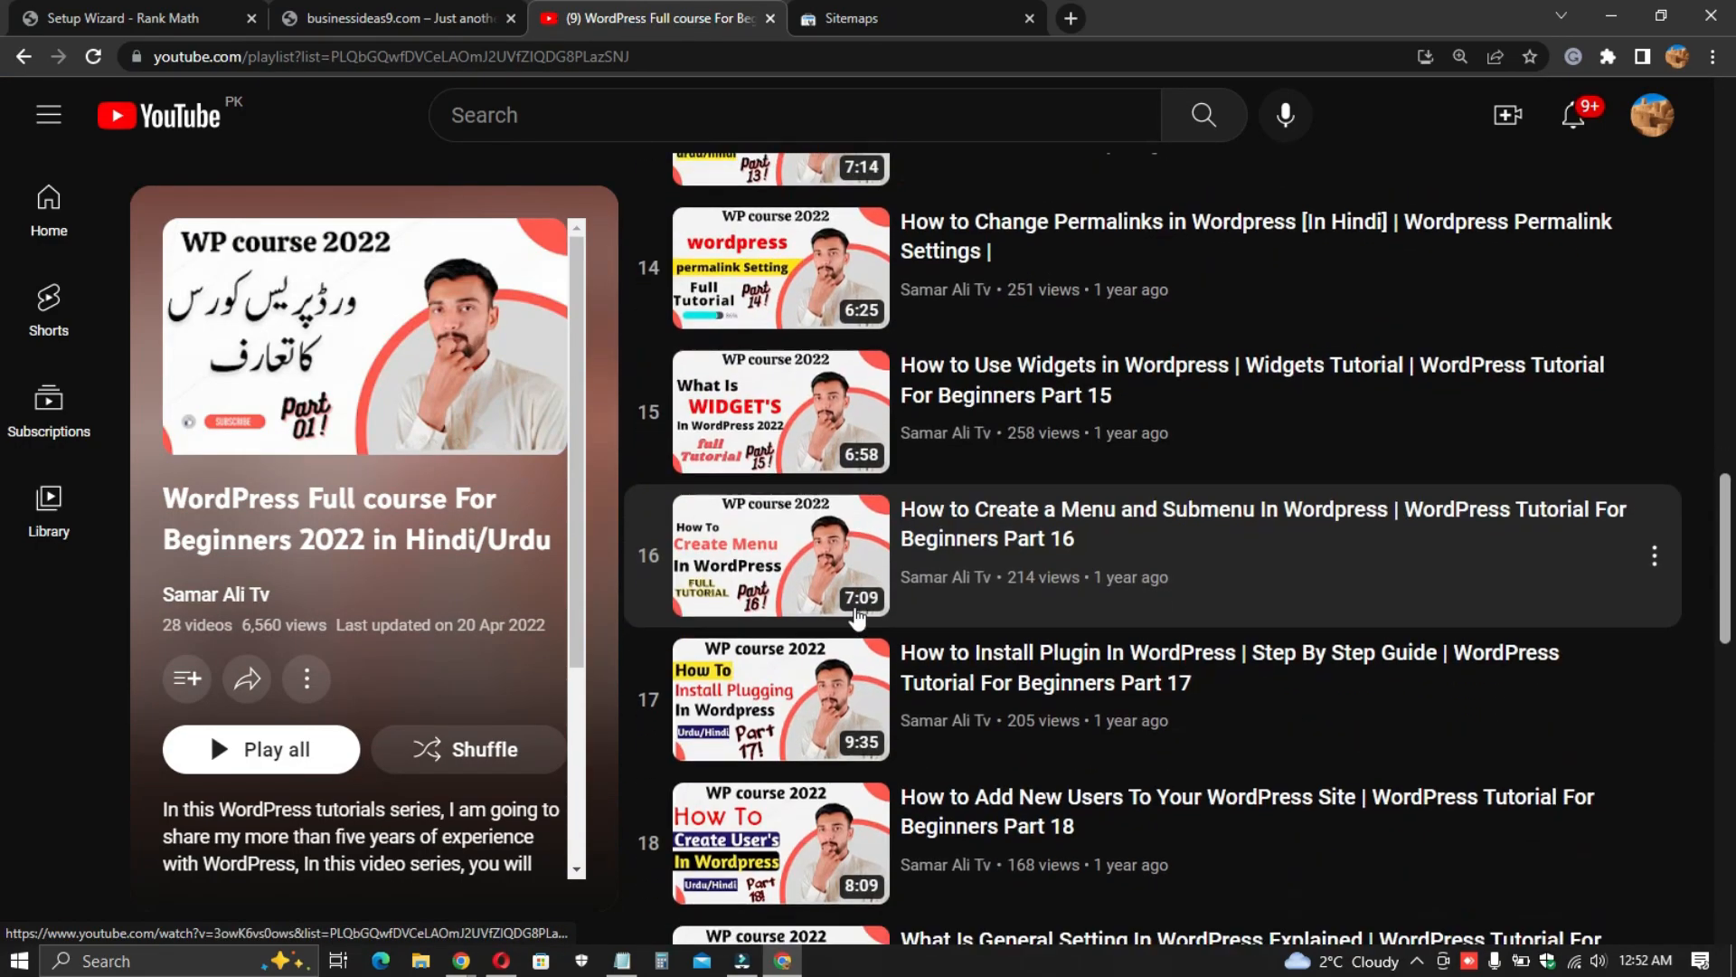
pyautogui.scroll(-5, 828, 489)
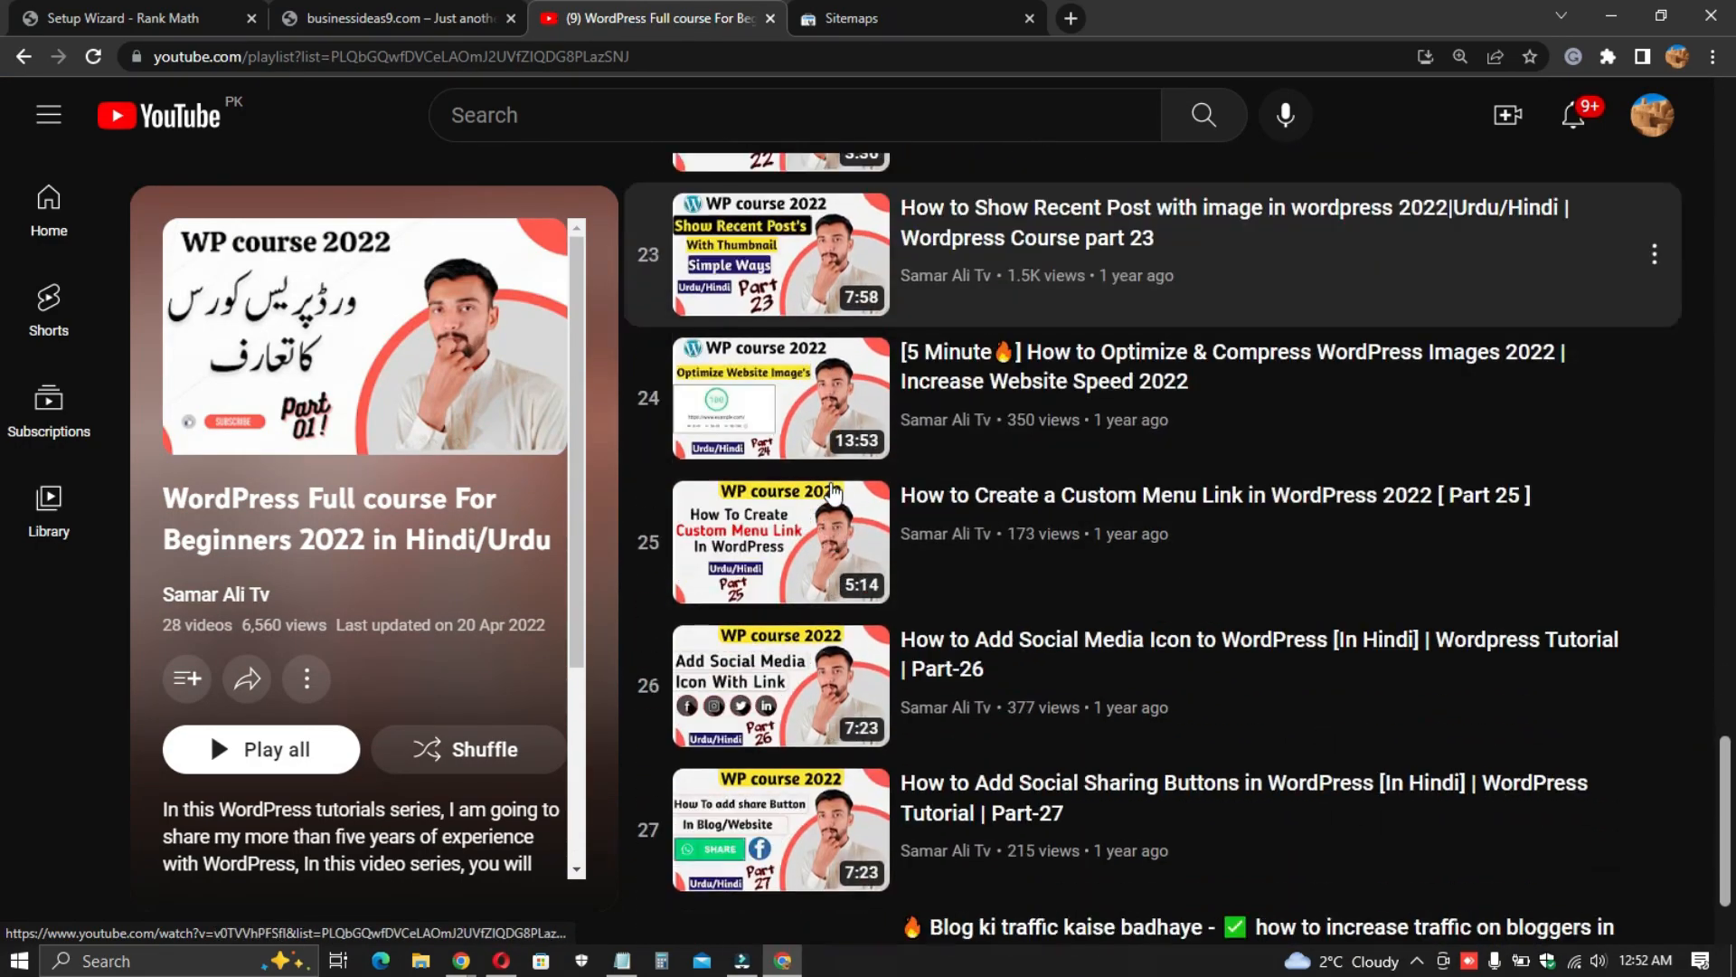
# - Return to the setup wizard's schema markup step and save and continue with the default schema types
pyautogui.click(826, 27)
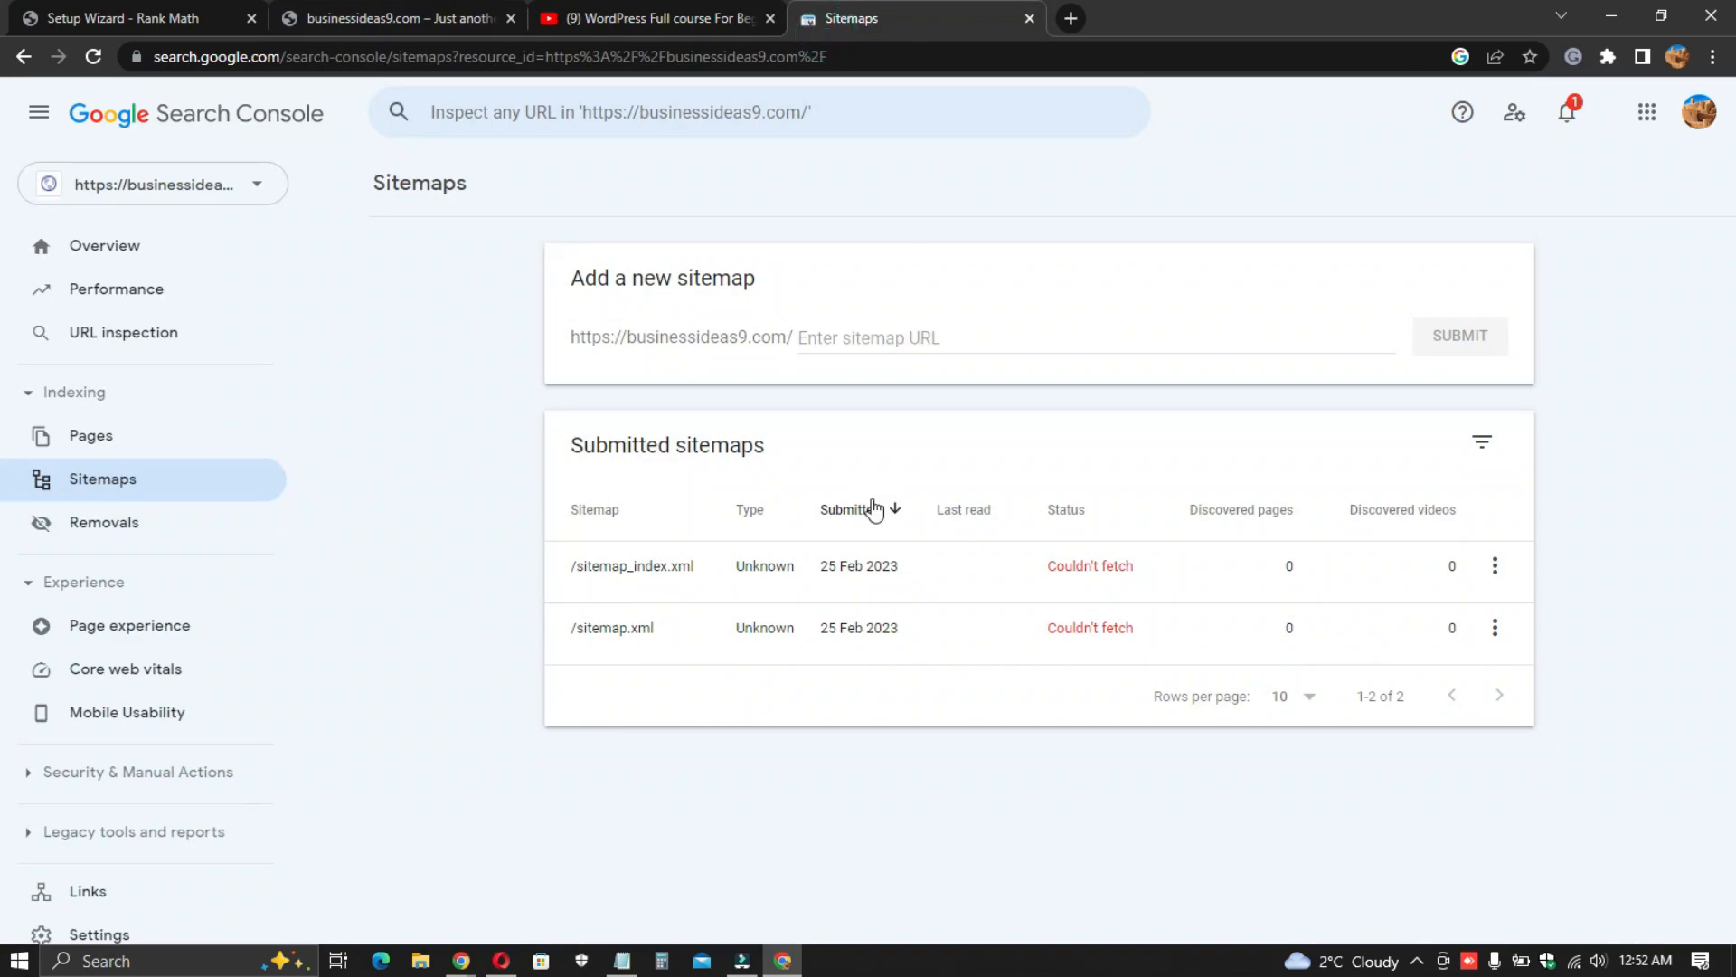
pyautogui.click(420, 11)
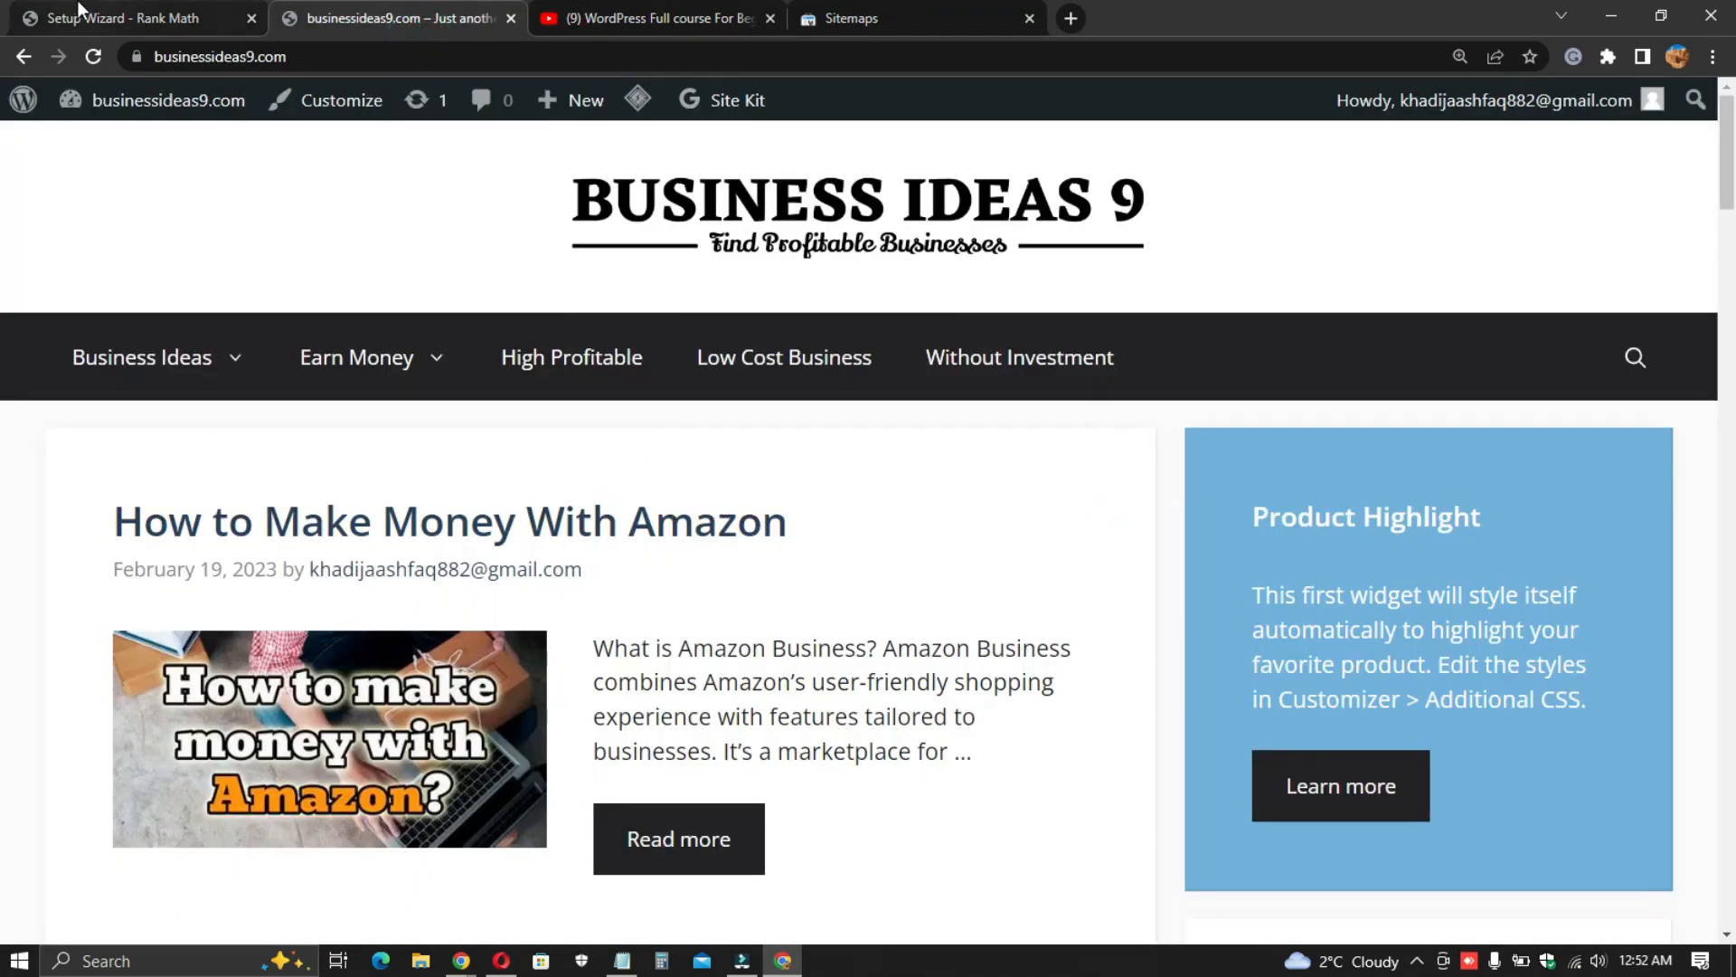
pyautogui.click(122, 18)
pyautogui.scroll(-5, 756, 633)
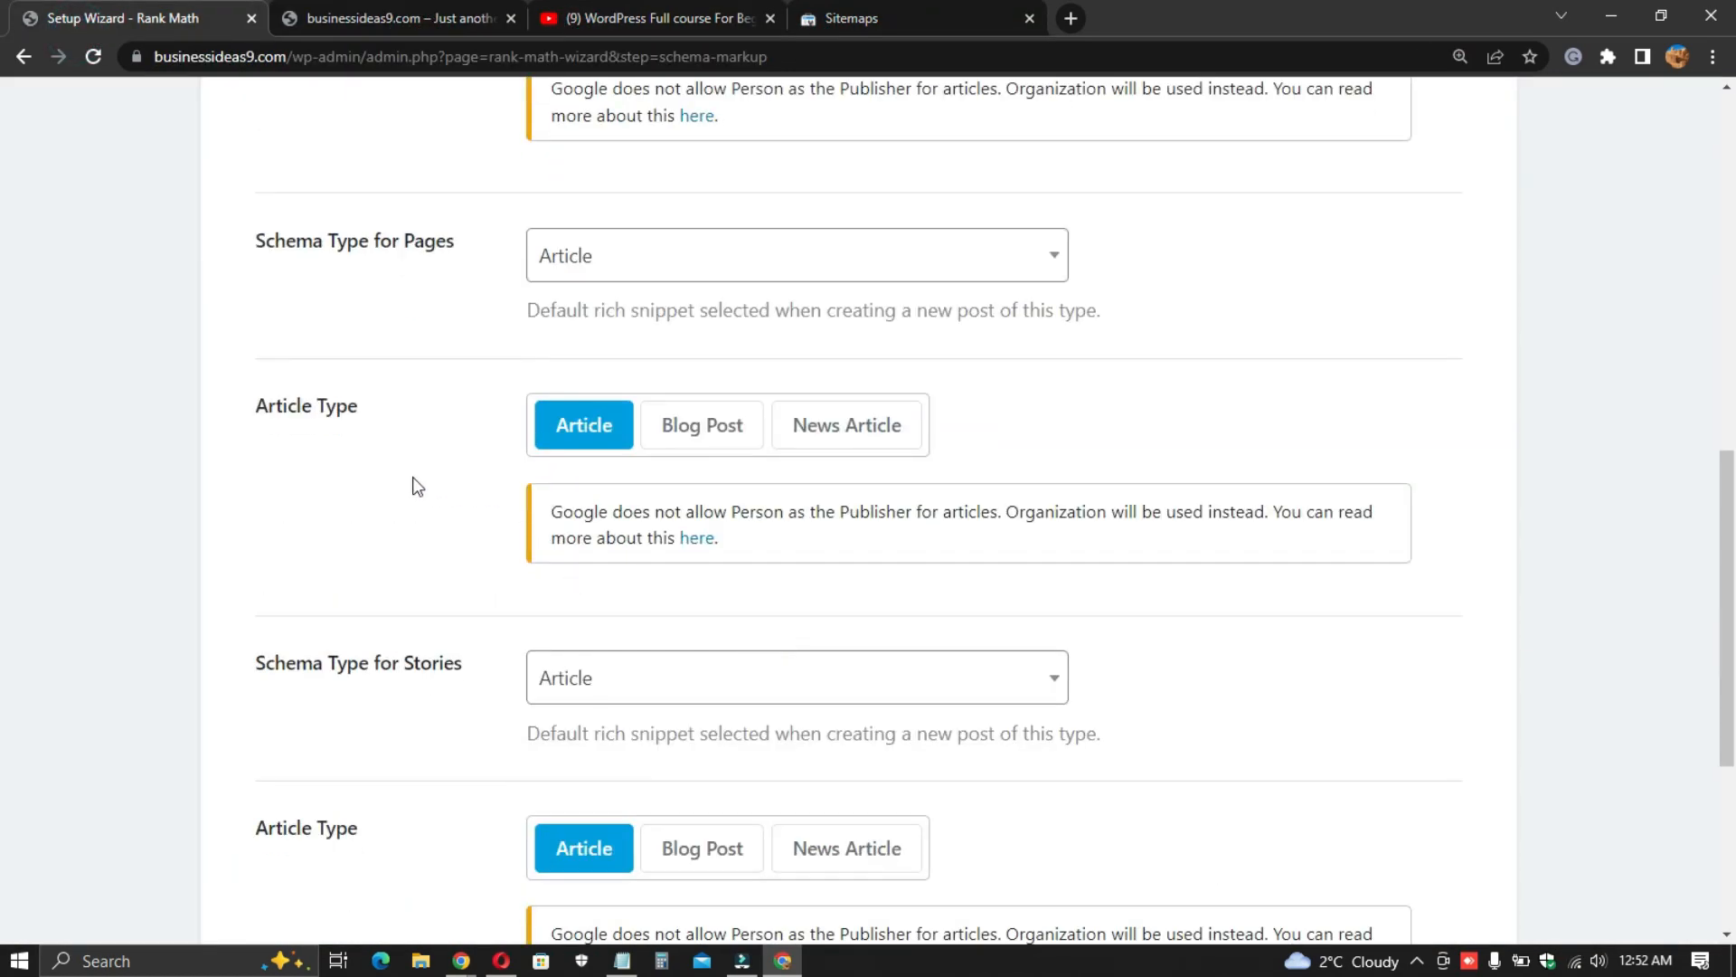
pyautogui.scroll(4, 498, 486)
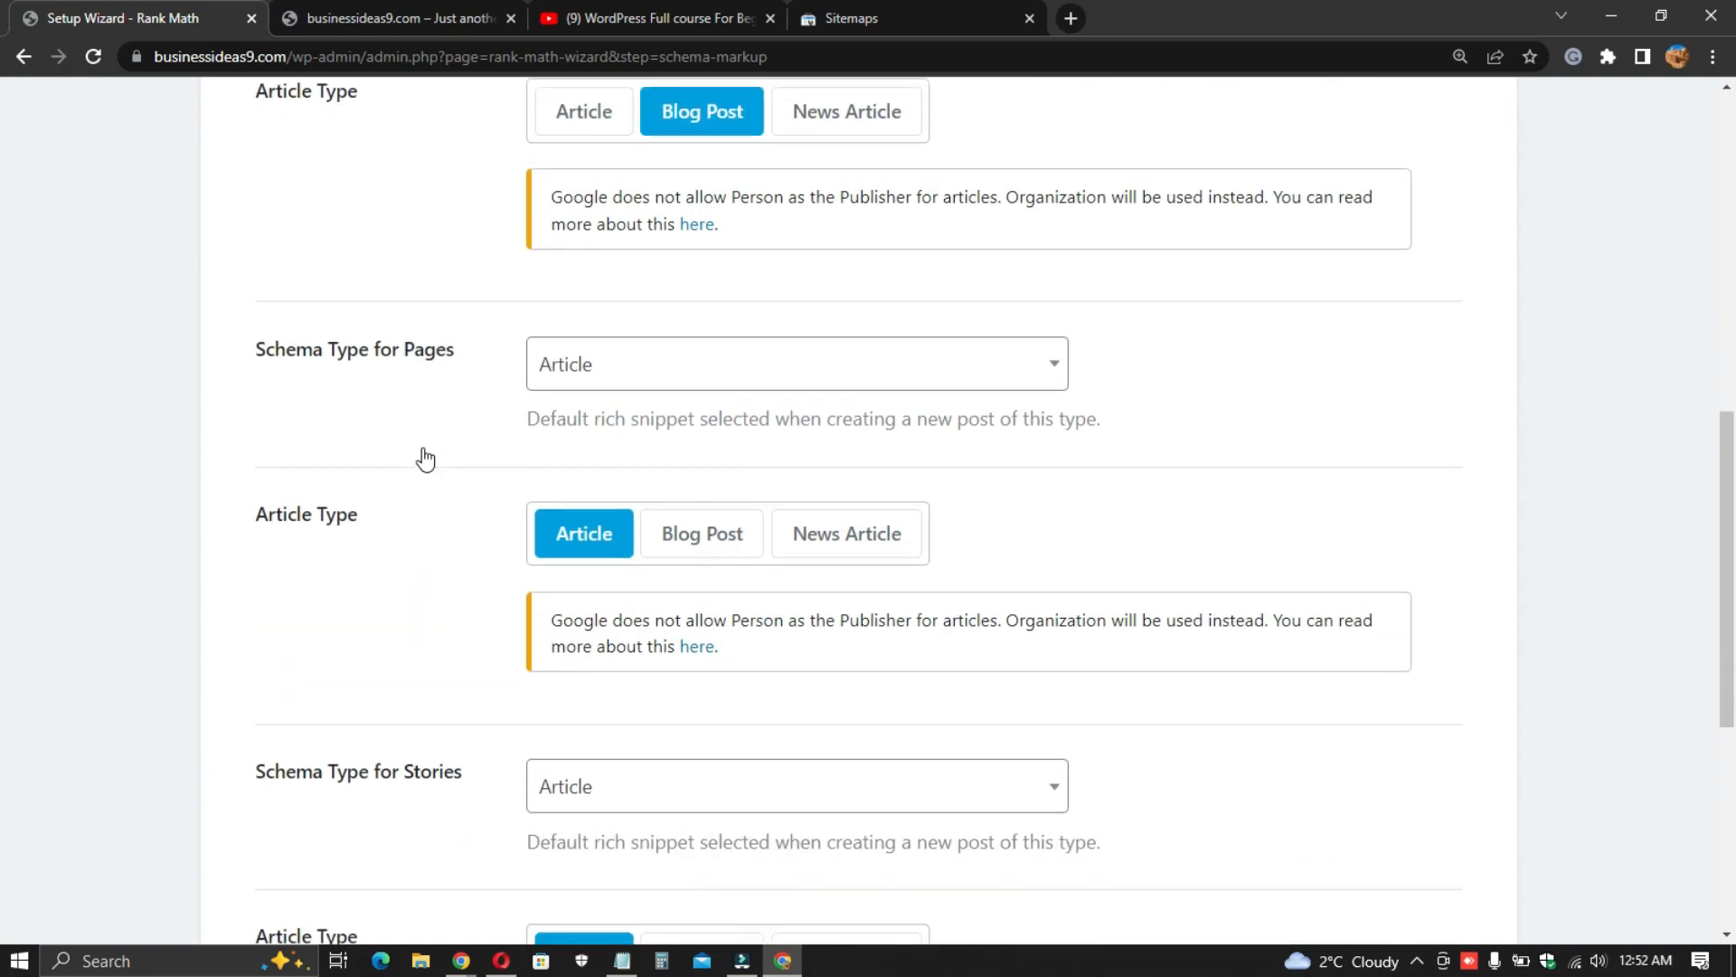
pyautogui.scroll(-3, 534, 534)
pyautogui.scroll(-1, 443, 561)
pyautogui.scroll(-4, 443, 561)
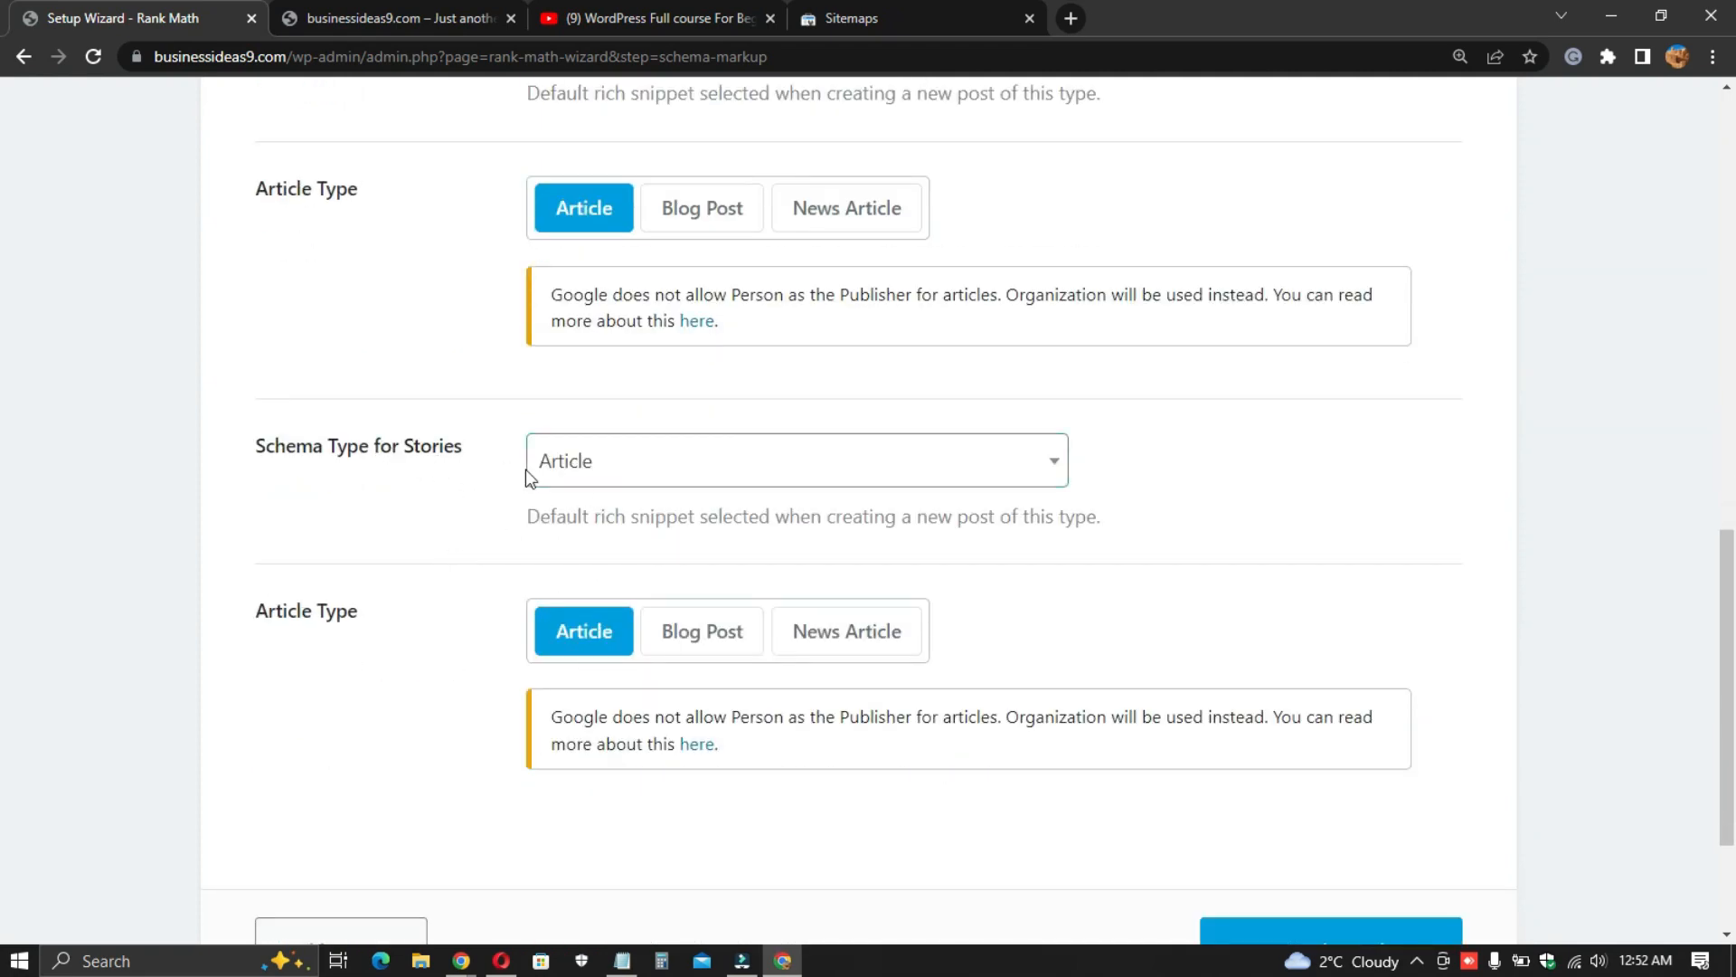
pyautogui.scroll(-3, 514, 472)
pyautogui.click(1370, 747)
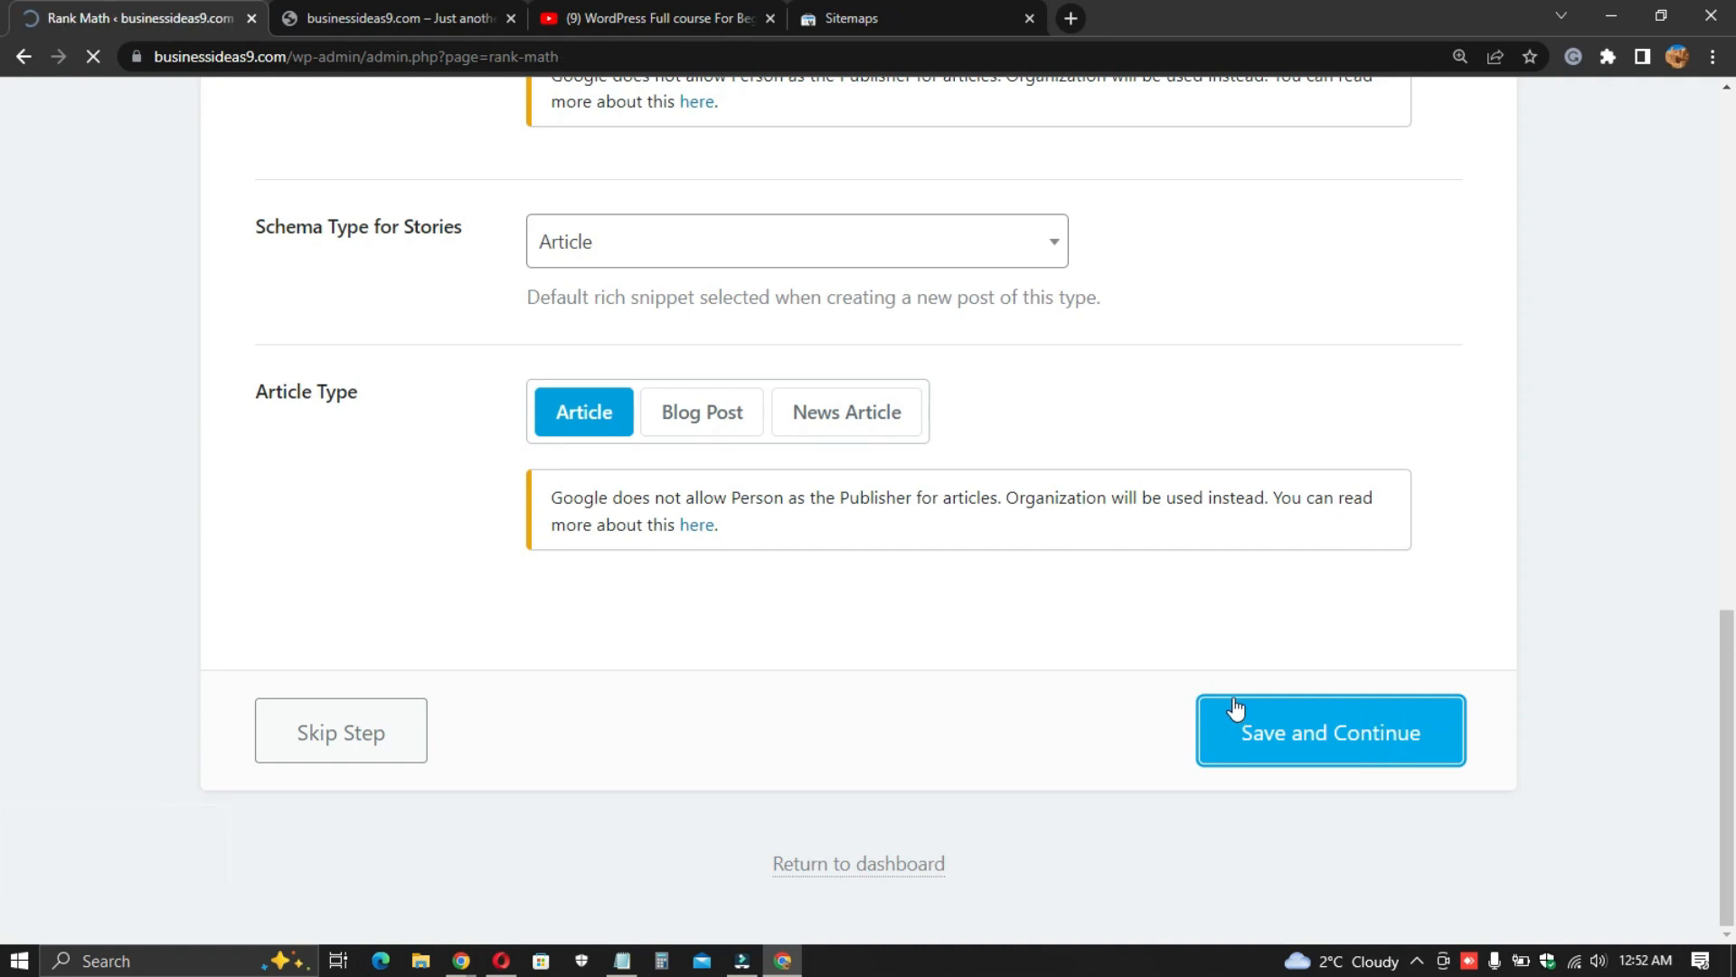
# - Dismiss the detected web-story post type notice on the Rank Math modules dashboard
pyautogui.scroll(-5, 926, 407)
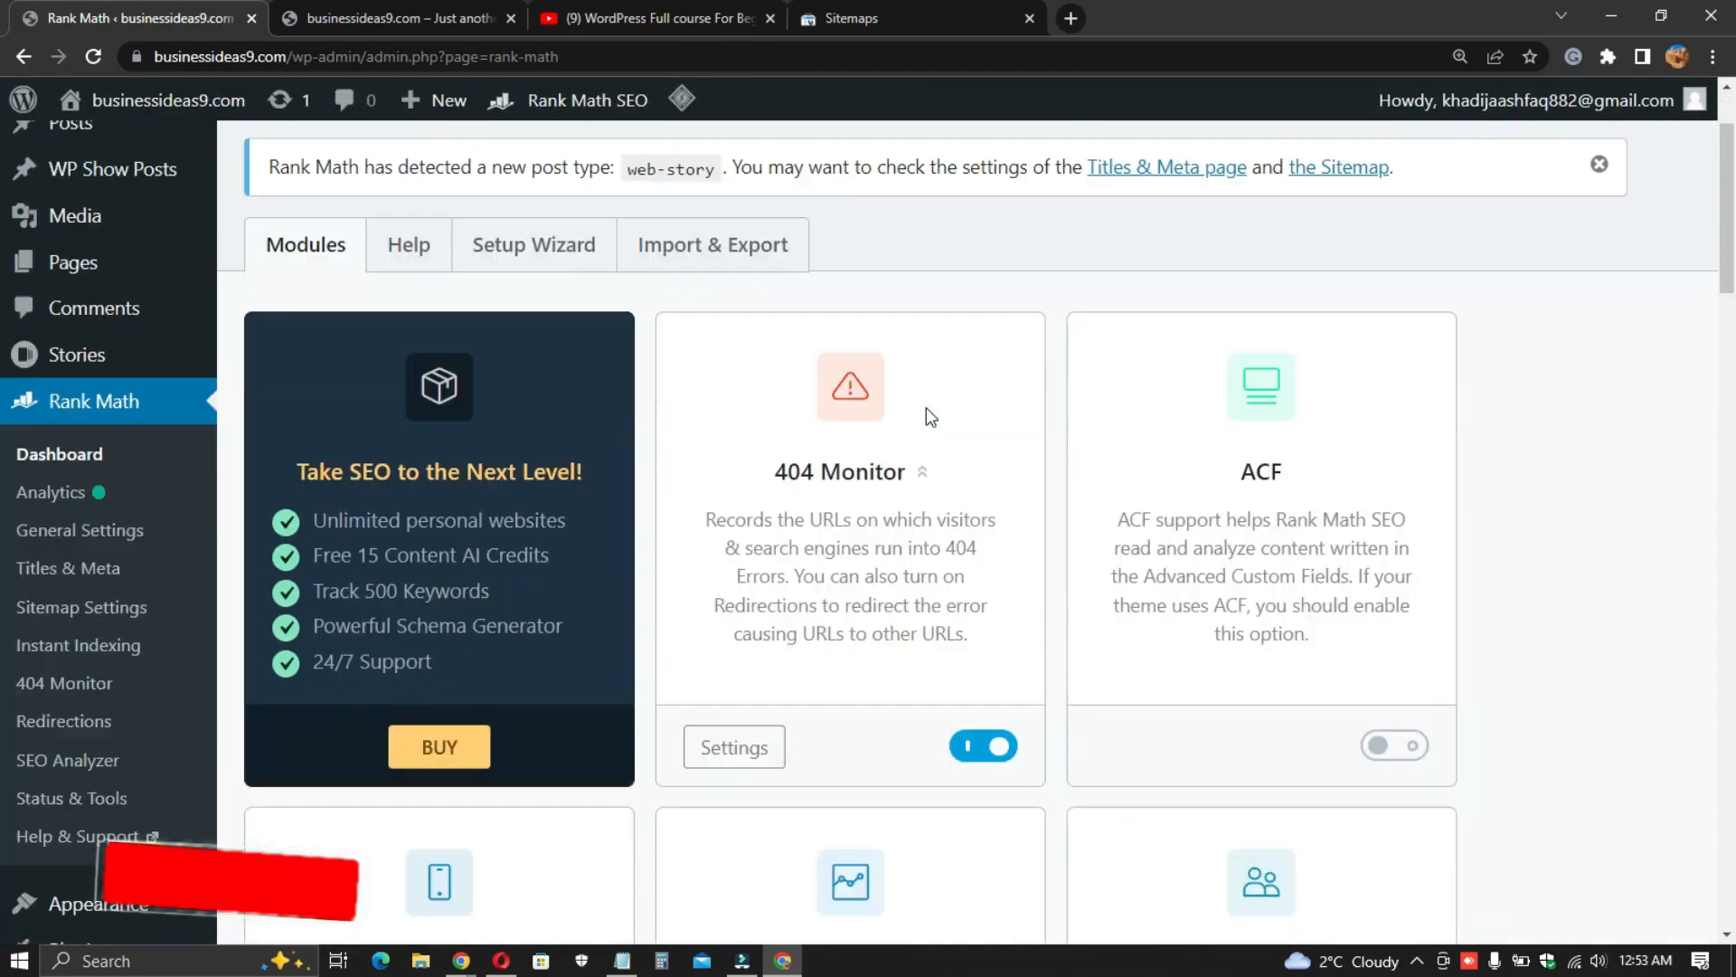
pyautogui.scroll(5, 774, 432)
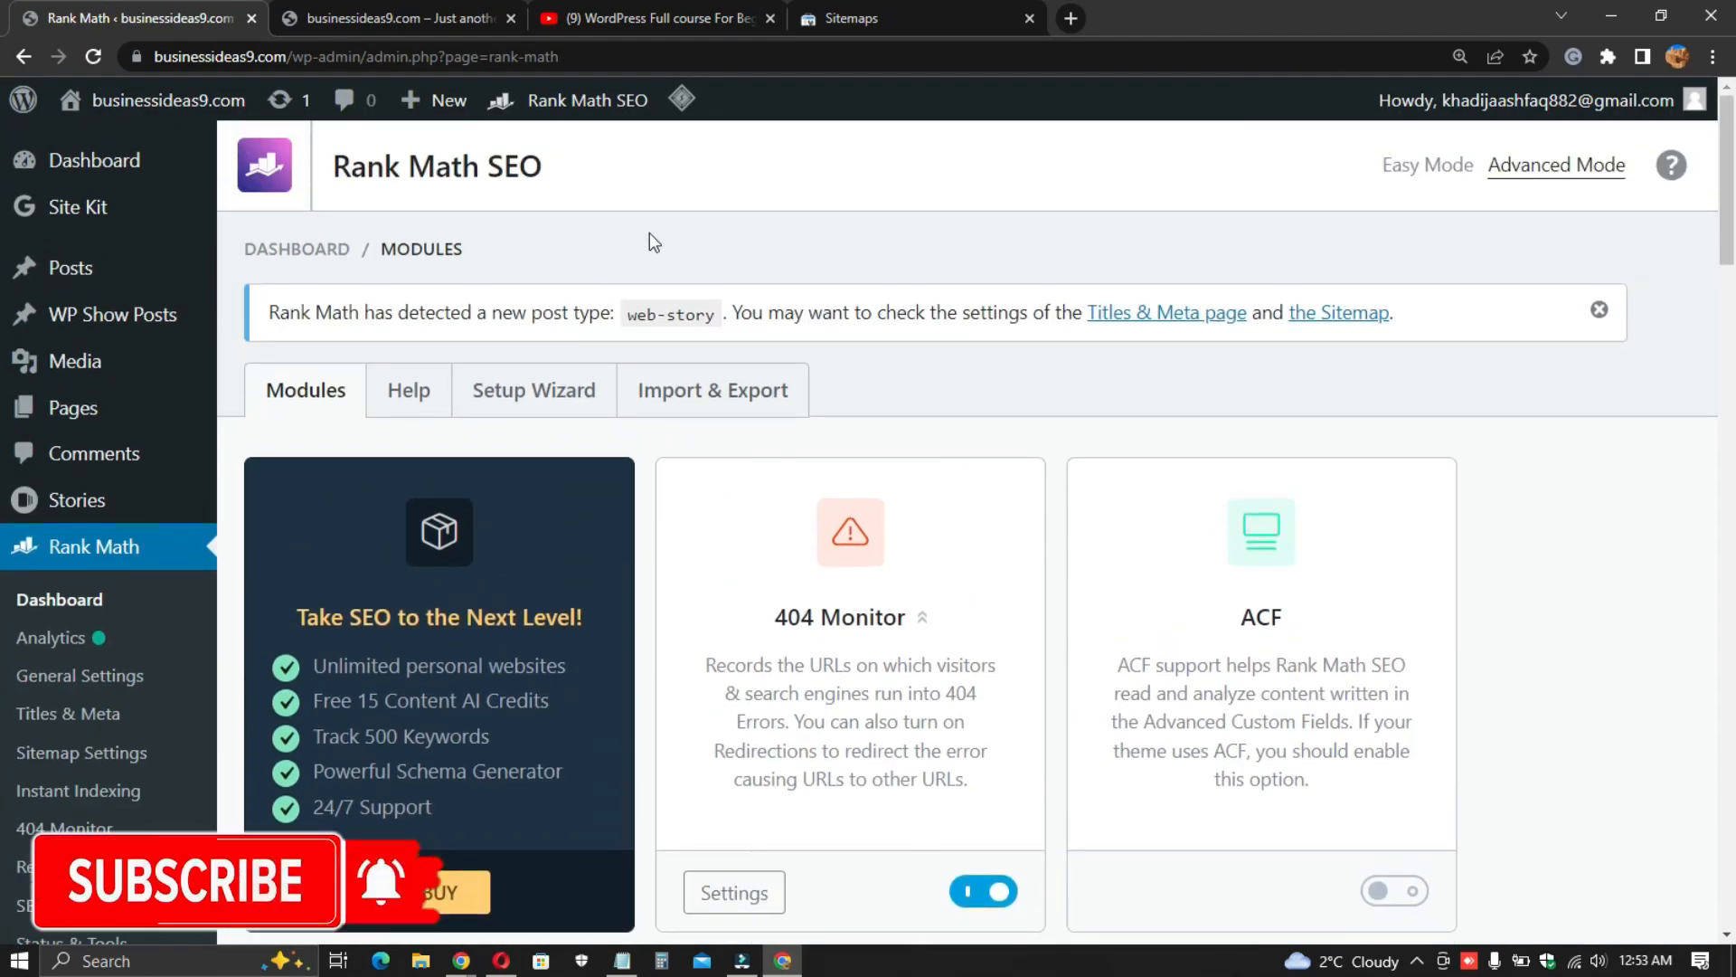
pyautogui.click(1599, 310)
# - Scroll through the Rank Math modules to review which ones are enabled
pyautogui.scroll(-6, 471, 511)
pyautogui.scroll(-15, 470, 511)
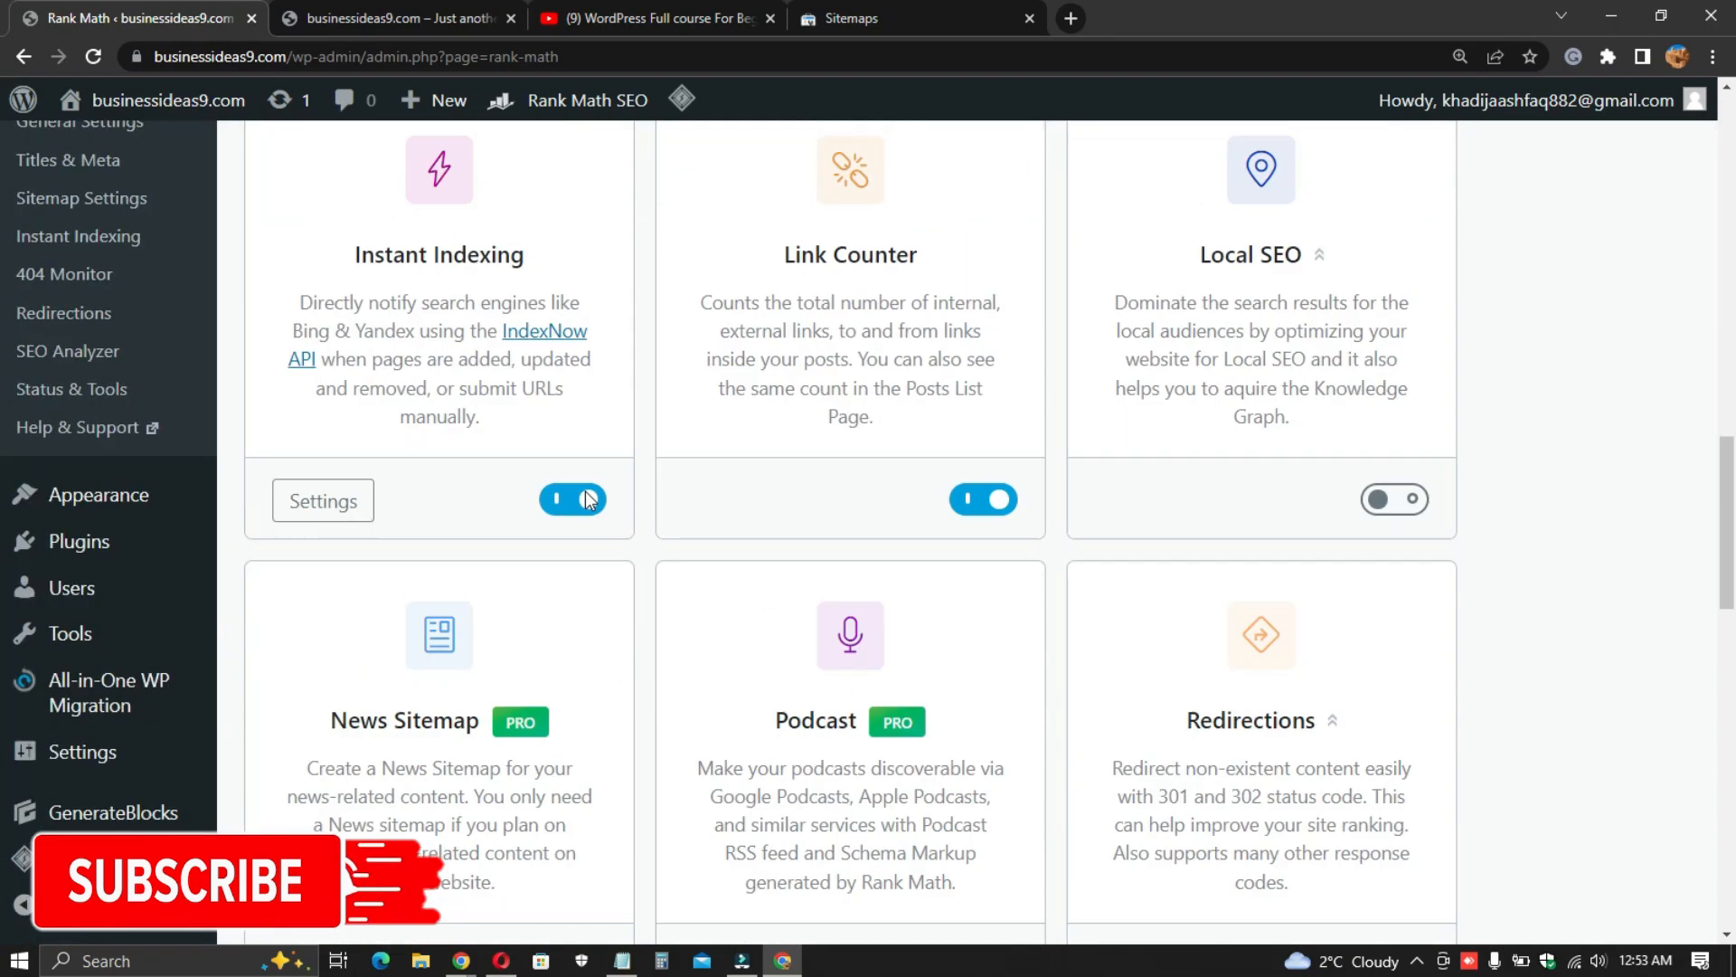
pyautogui.scroll(12, 644, 494)
pyautogui.scroll(8, 644, 494)
pyautogui.scroll(-3, 644, 495)
pyautogui.scroll(2, 814, 524)
pyautogui.scroll(-1, 983, 557)
pyautogui.scroll(-5, 915, 410)
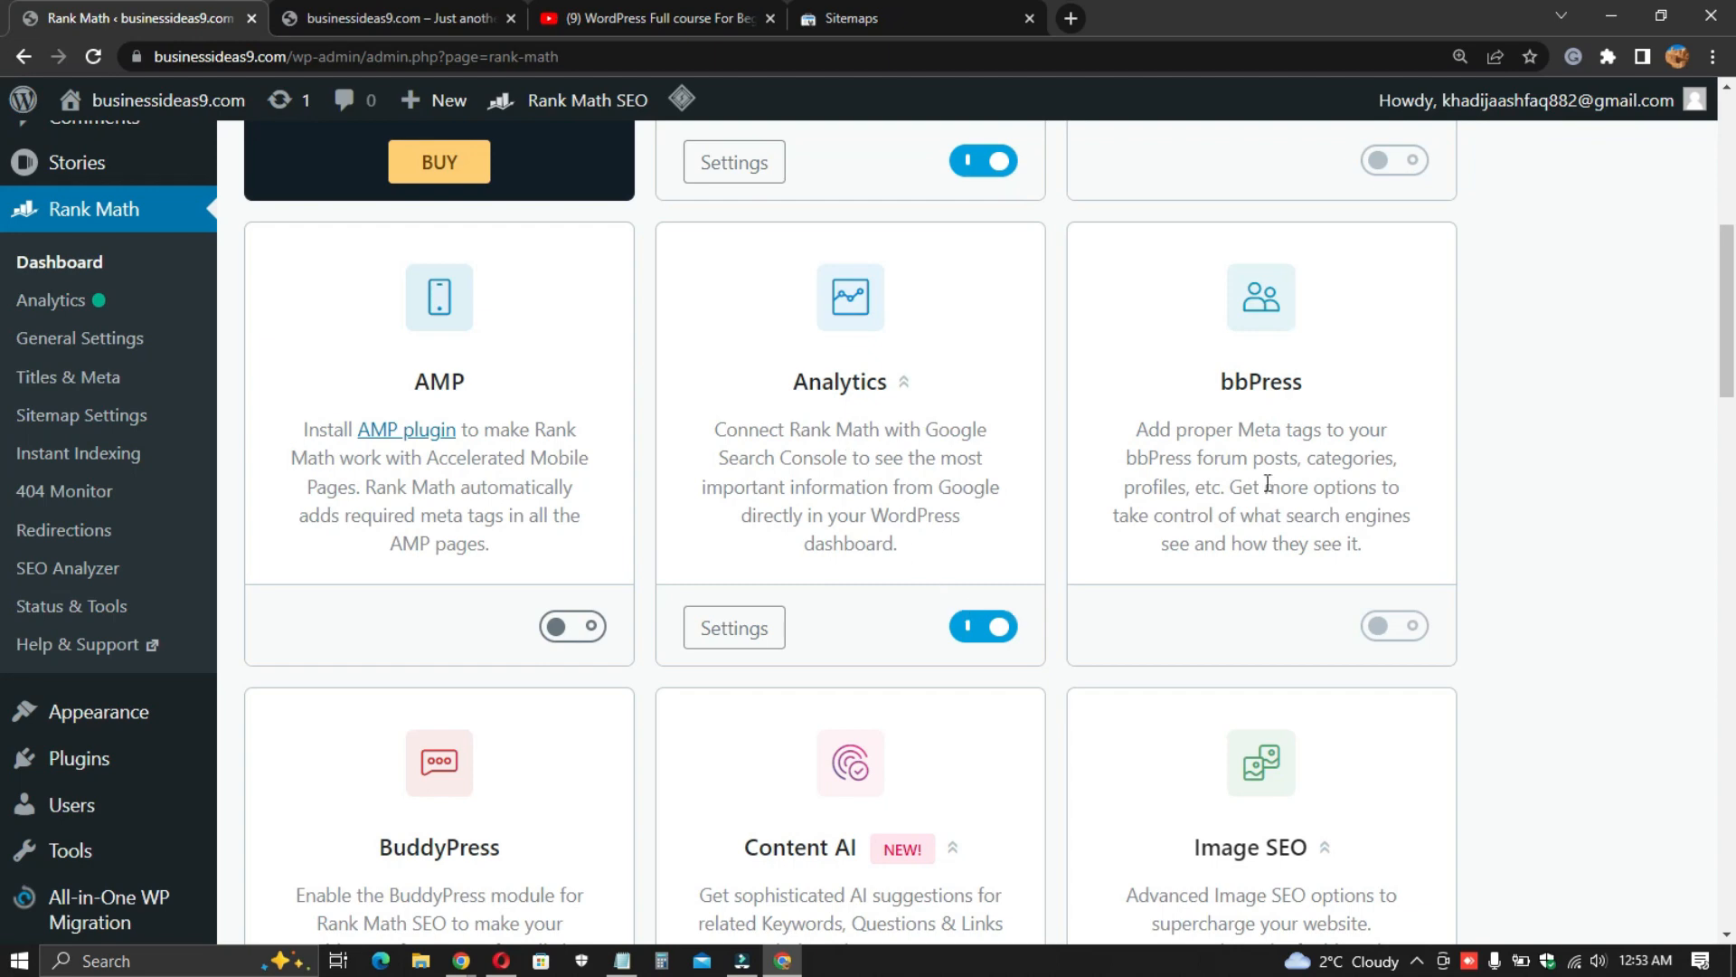
pyautogui.scroll(-5, 1248, 488)
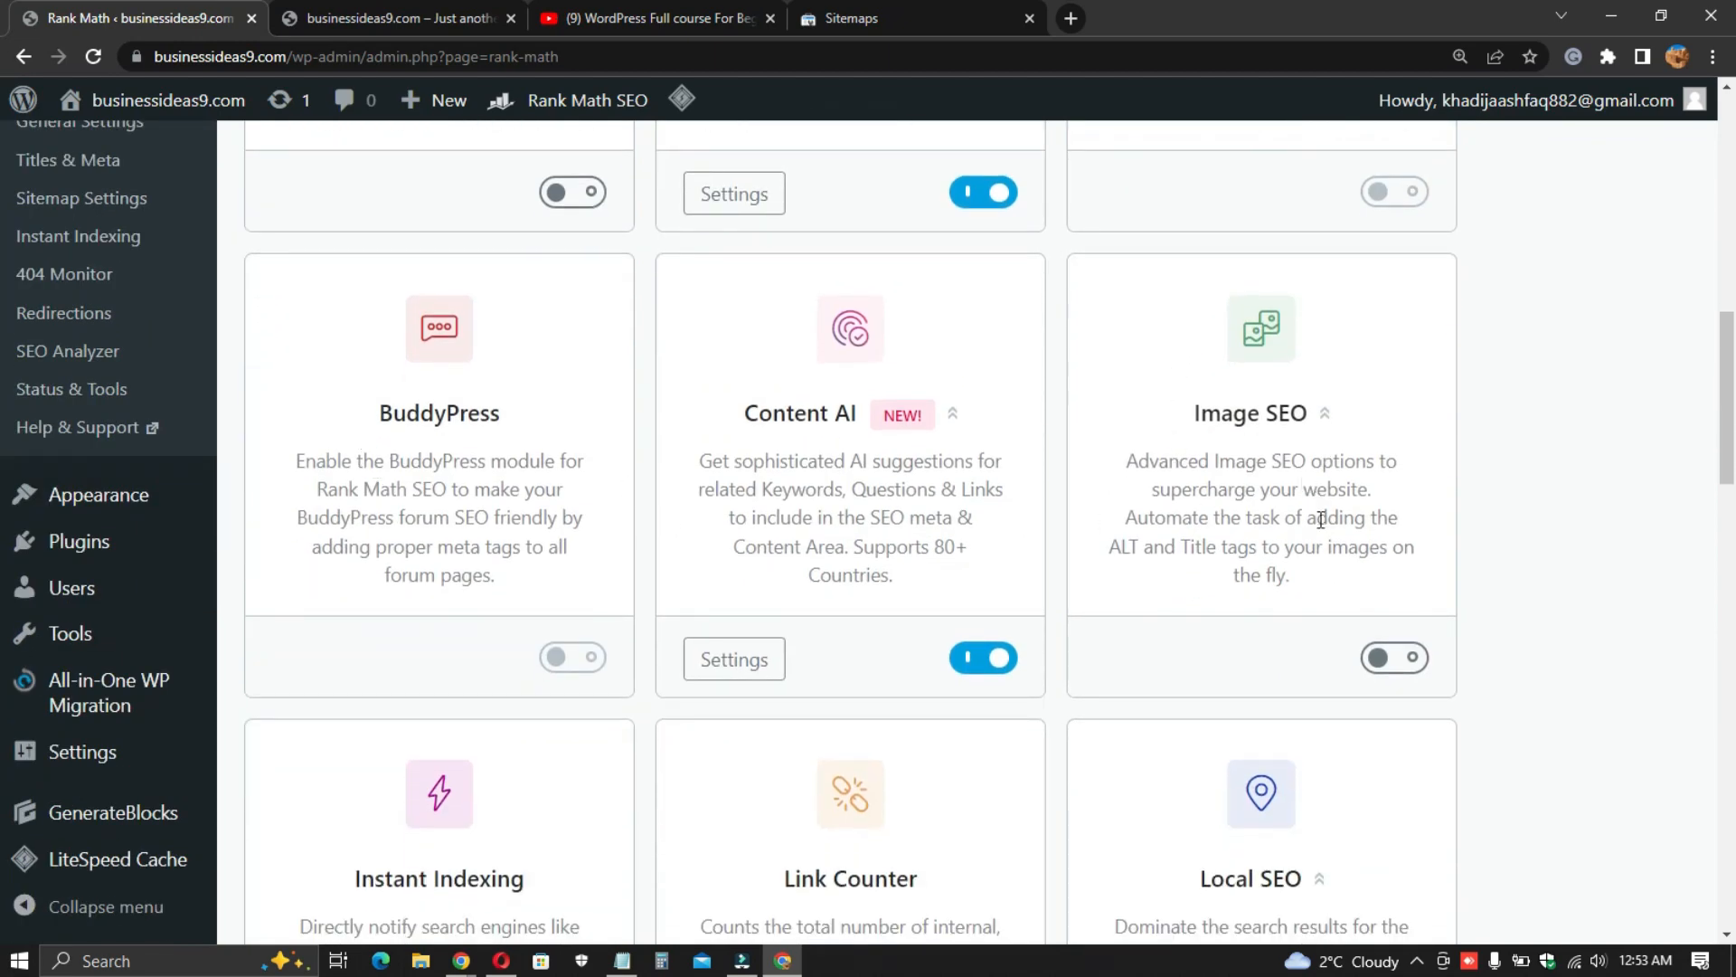
pyautogui.scroll(-2, 1312, 520)
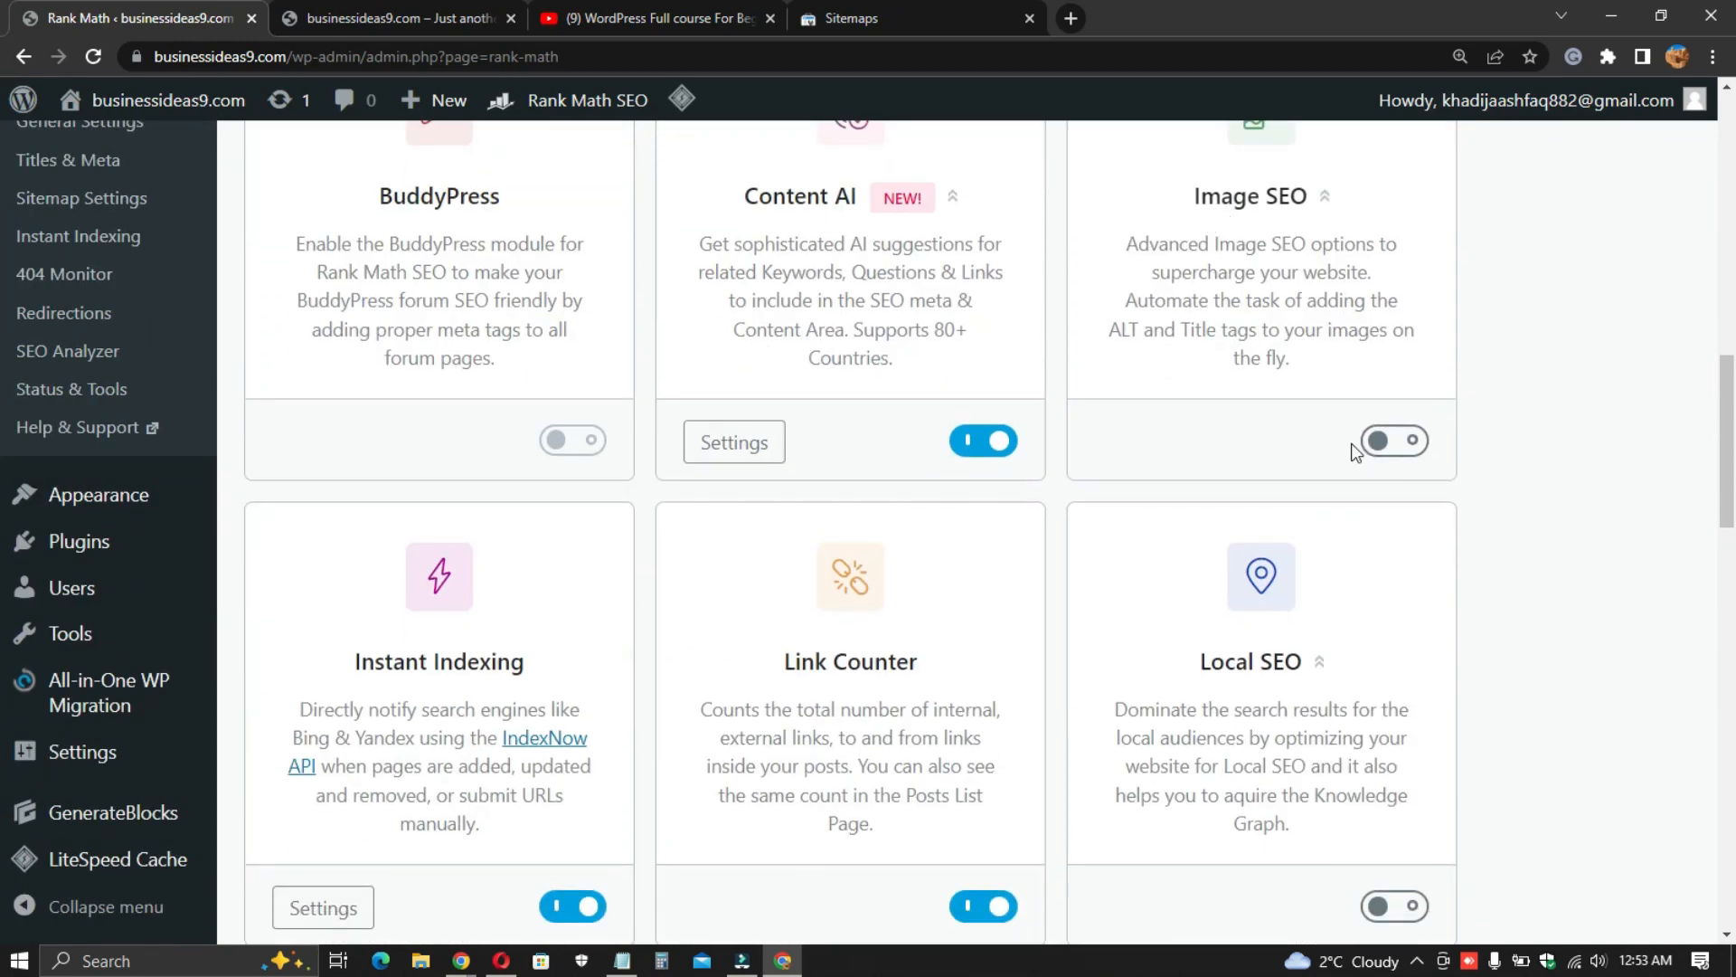
pyautogui.scroll(-3, 542, 524)
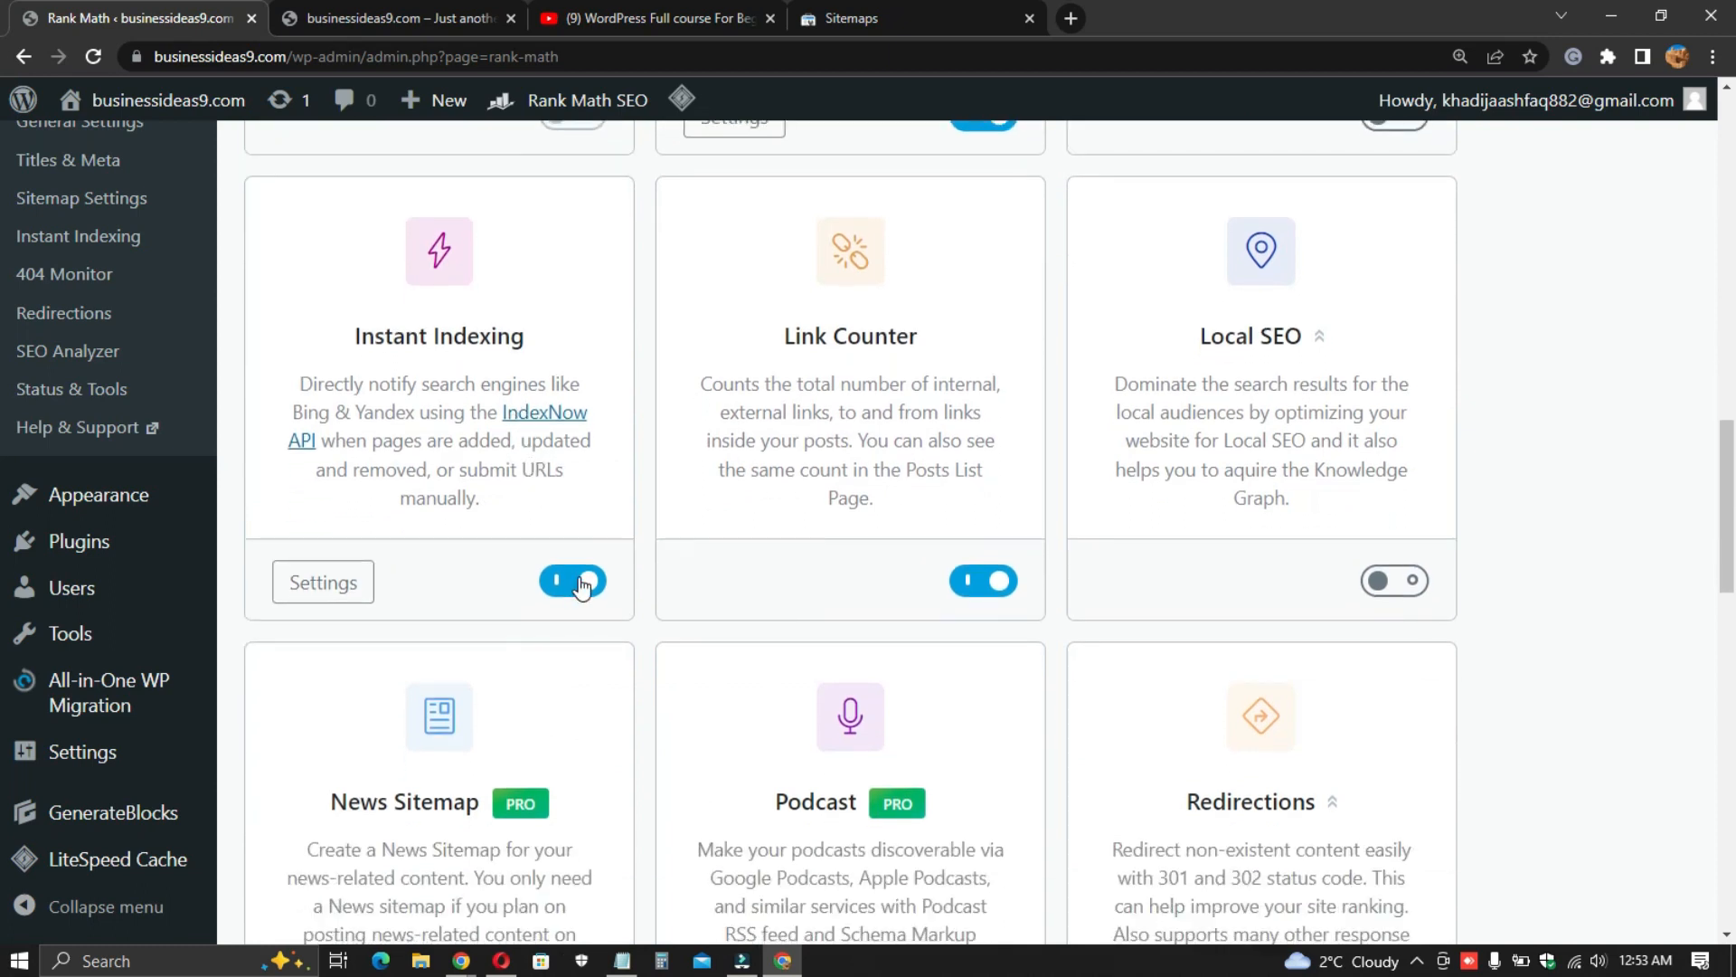
# - Highlight the Instant Indexing module's title and description to point it out
pyautogui.tripleClick(383, 339)
pyautogui.click(464, 339)
pyautogui.tripleClick(443, 411)
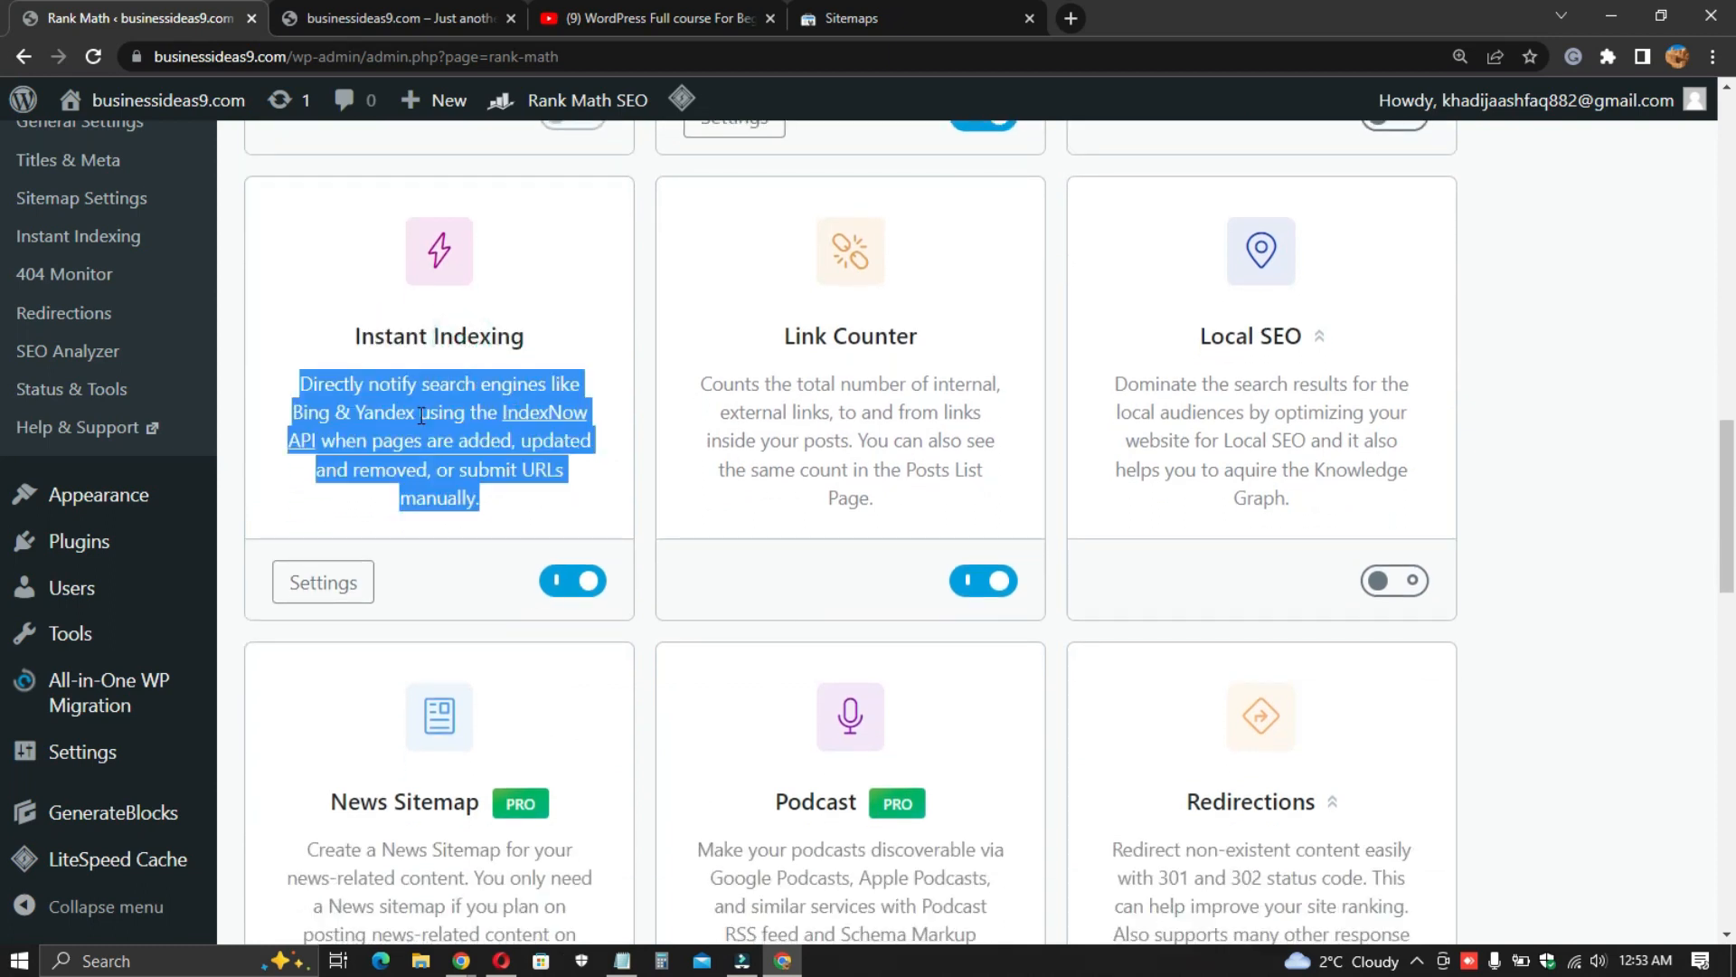
pyautogui.click(466, 477)
pyautogui.tripleClick(438, 340)
pyautogui.click(445, 415)
# - Highlight the Schema (Structured Data) module's description and review the remaining modules
pyautogui.scroll(-2, 895, 579)
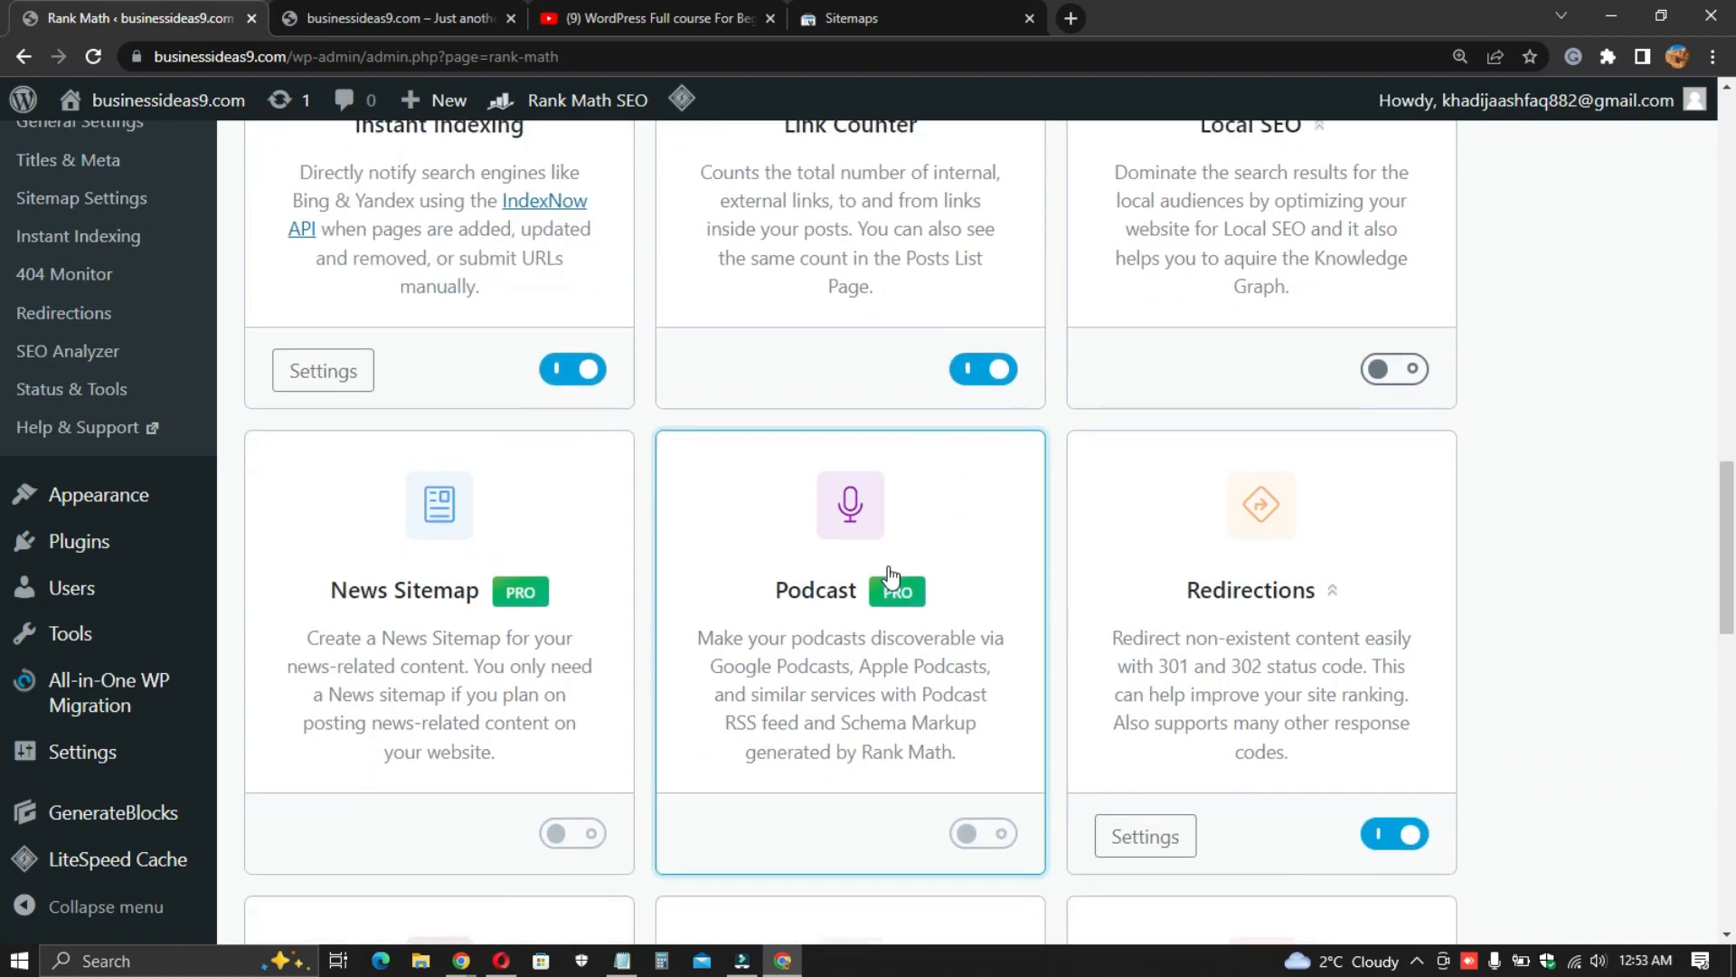
pyautogui.scroll(2, 911, 552)
pyautogui.scroll(-8, 1149, 412)
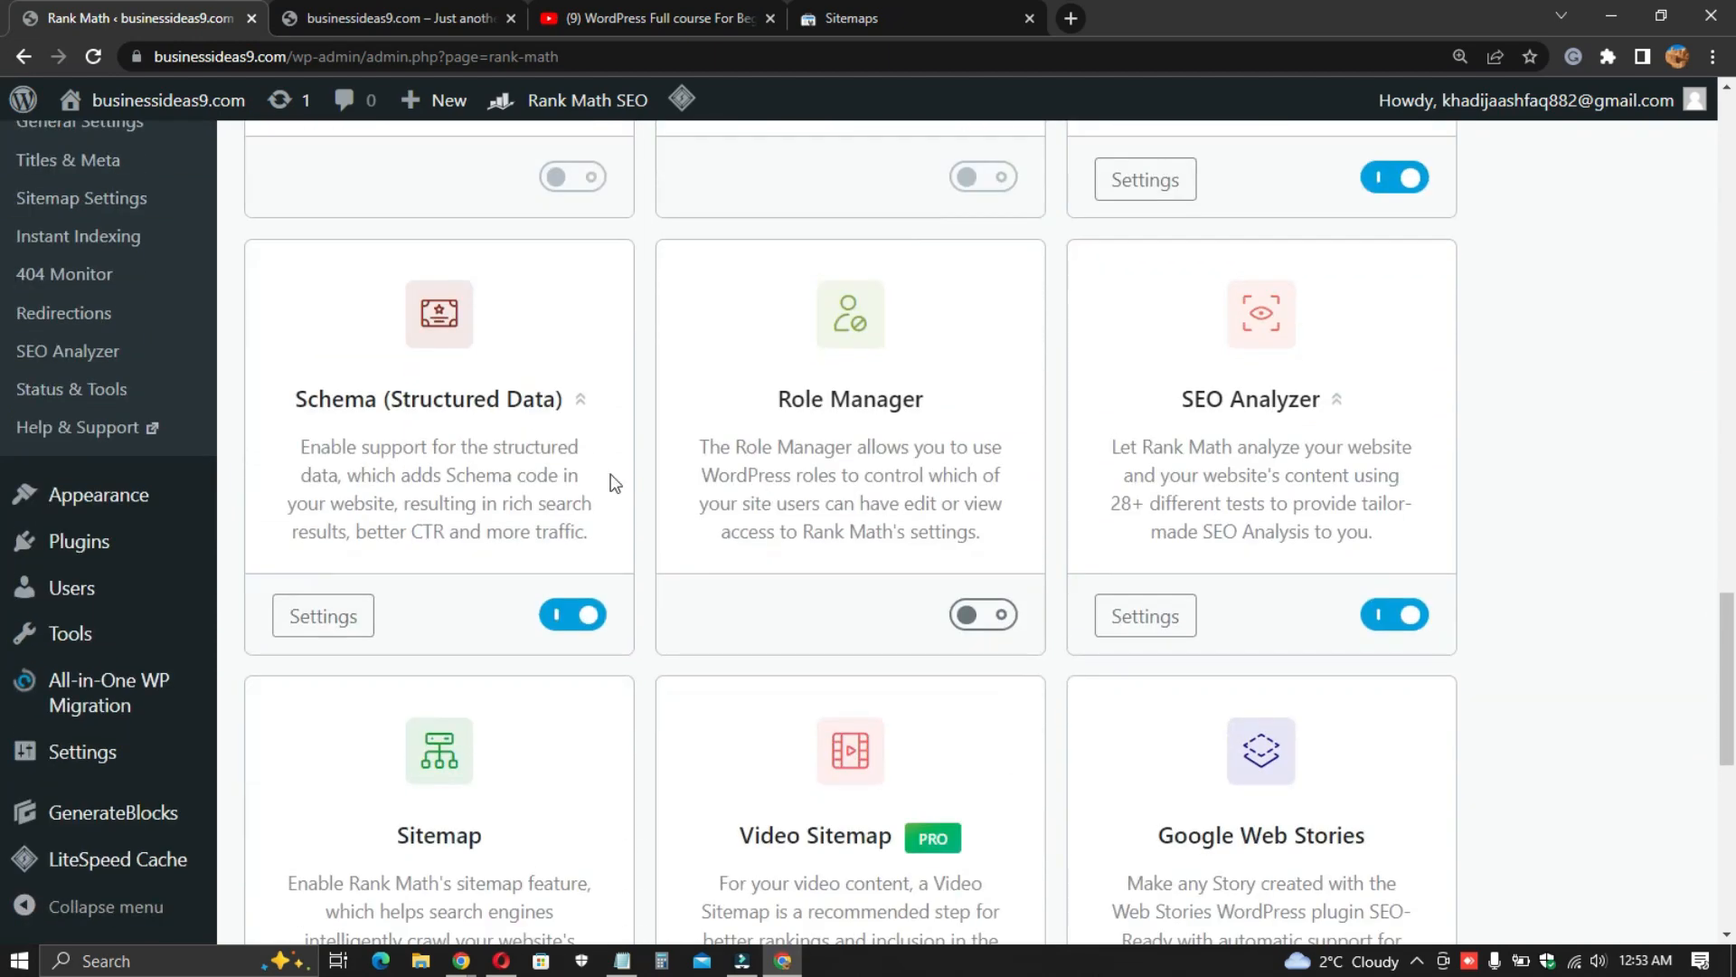
pyautogui.moveTo(297, 452); pyautogui.dragTo(604, 543)
pyautogui.click(466, 511)
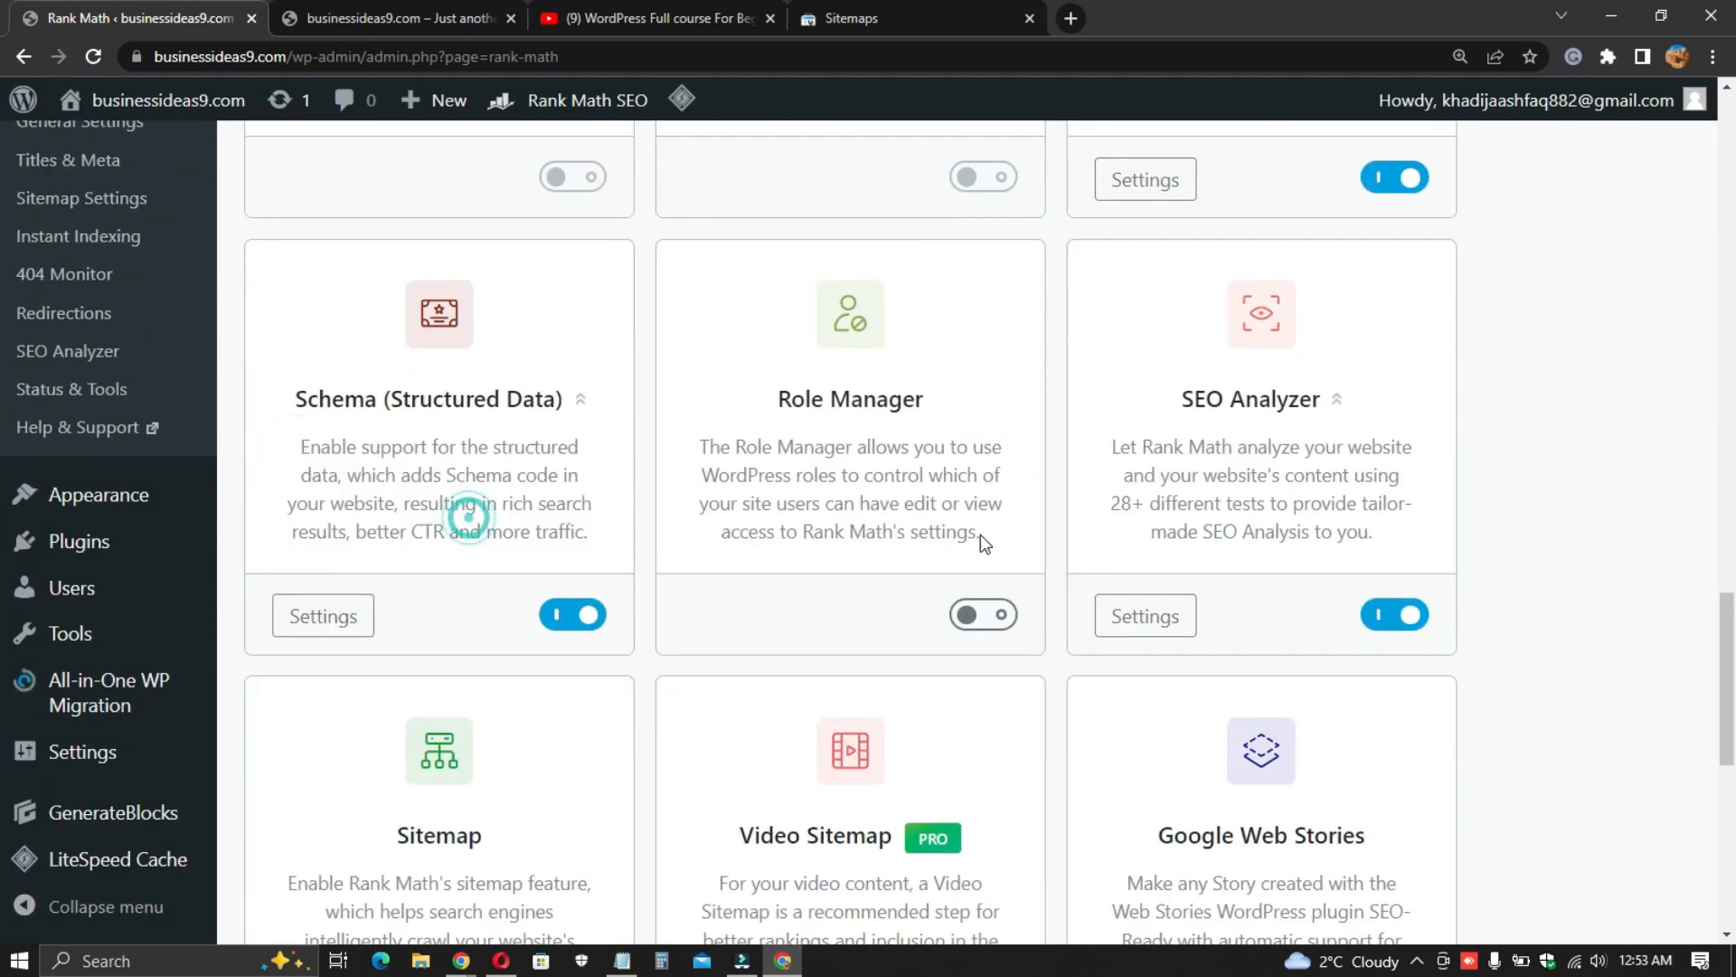
pyautogui.scroll(-2, 904, 551)
pyautogui.scroll(-5, 977, 561)
pyautogui.scroll(10, 965, 570)
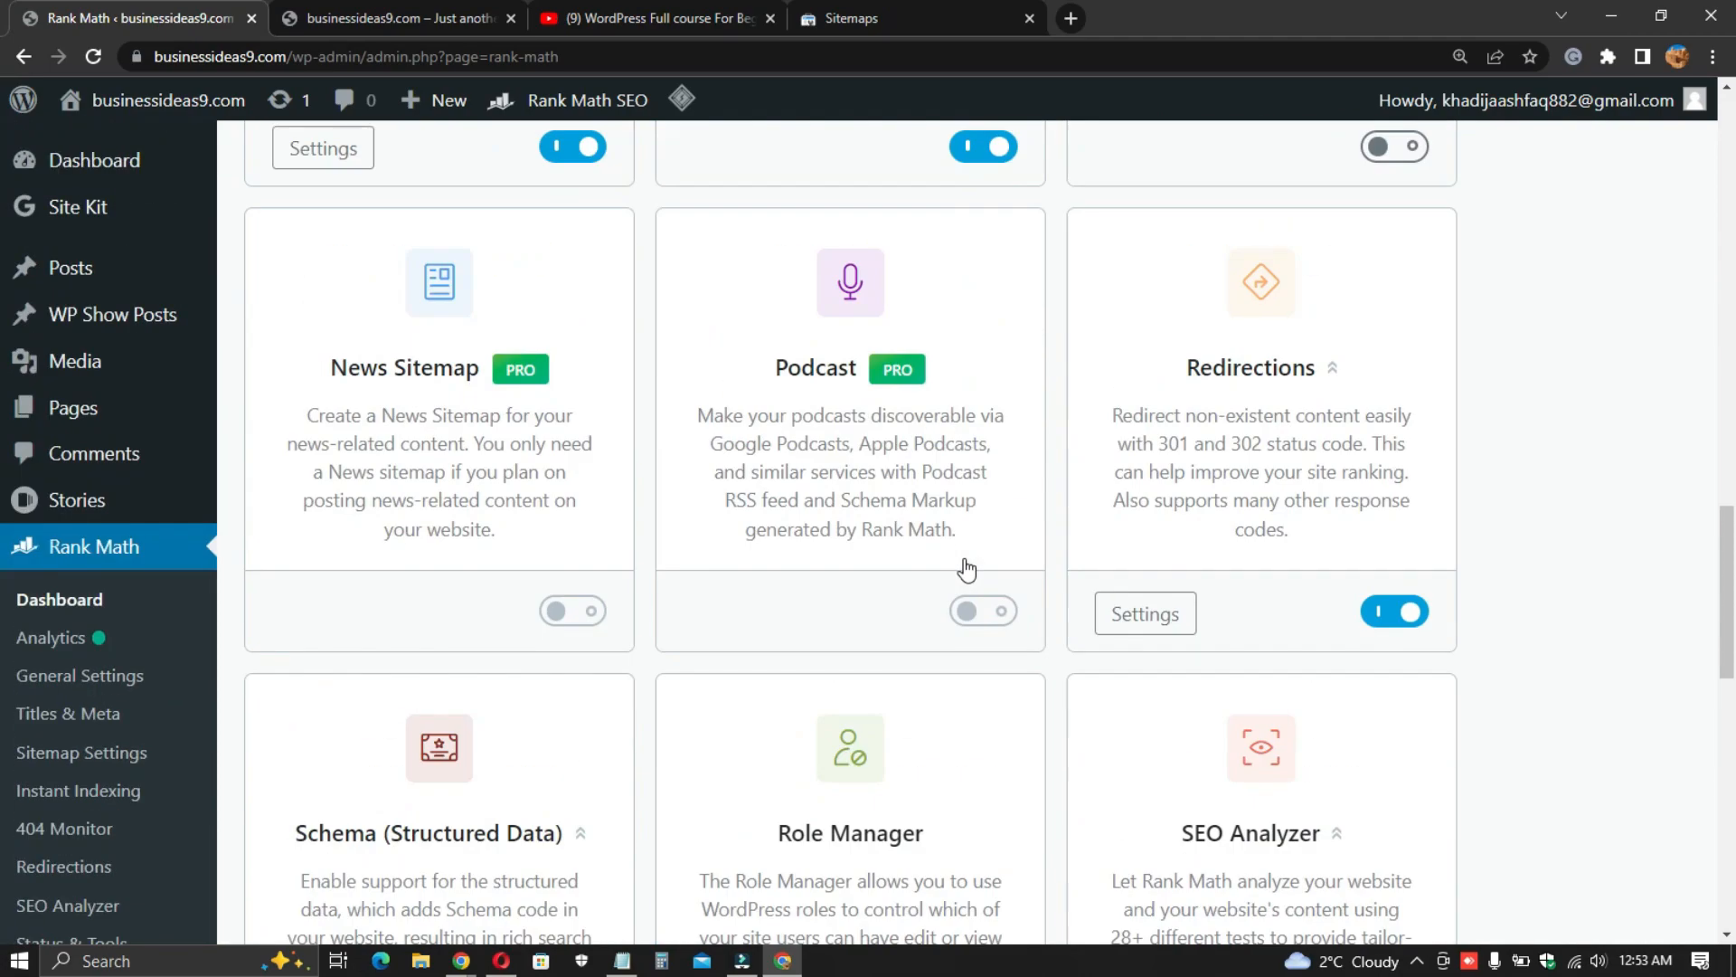
pyautogui.scroll(-2, 965, 570)
pyautogui.scroll(12, 680, 575)
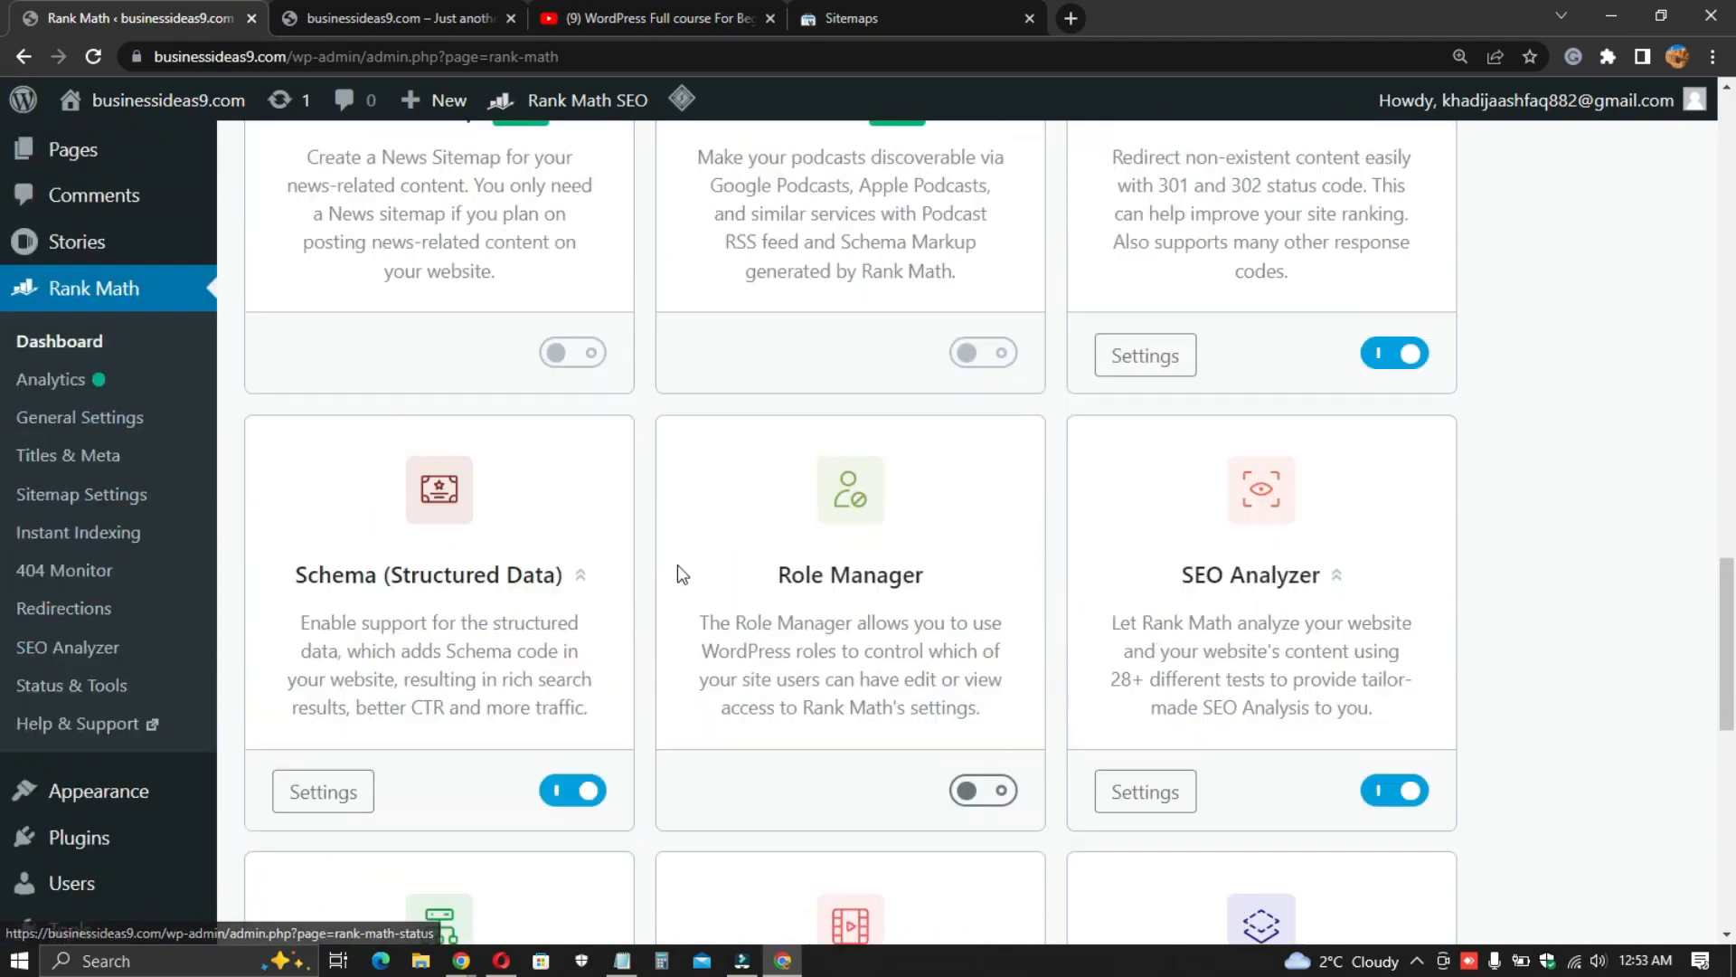
pyautogui.scroll(8, 680, 576)
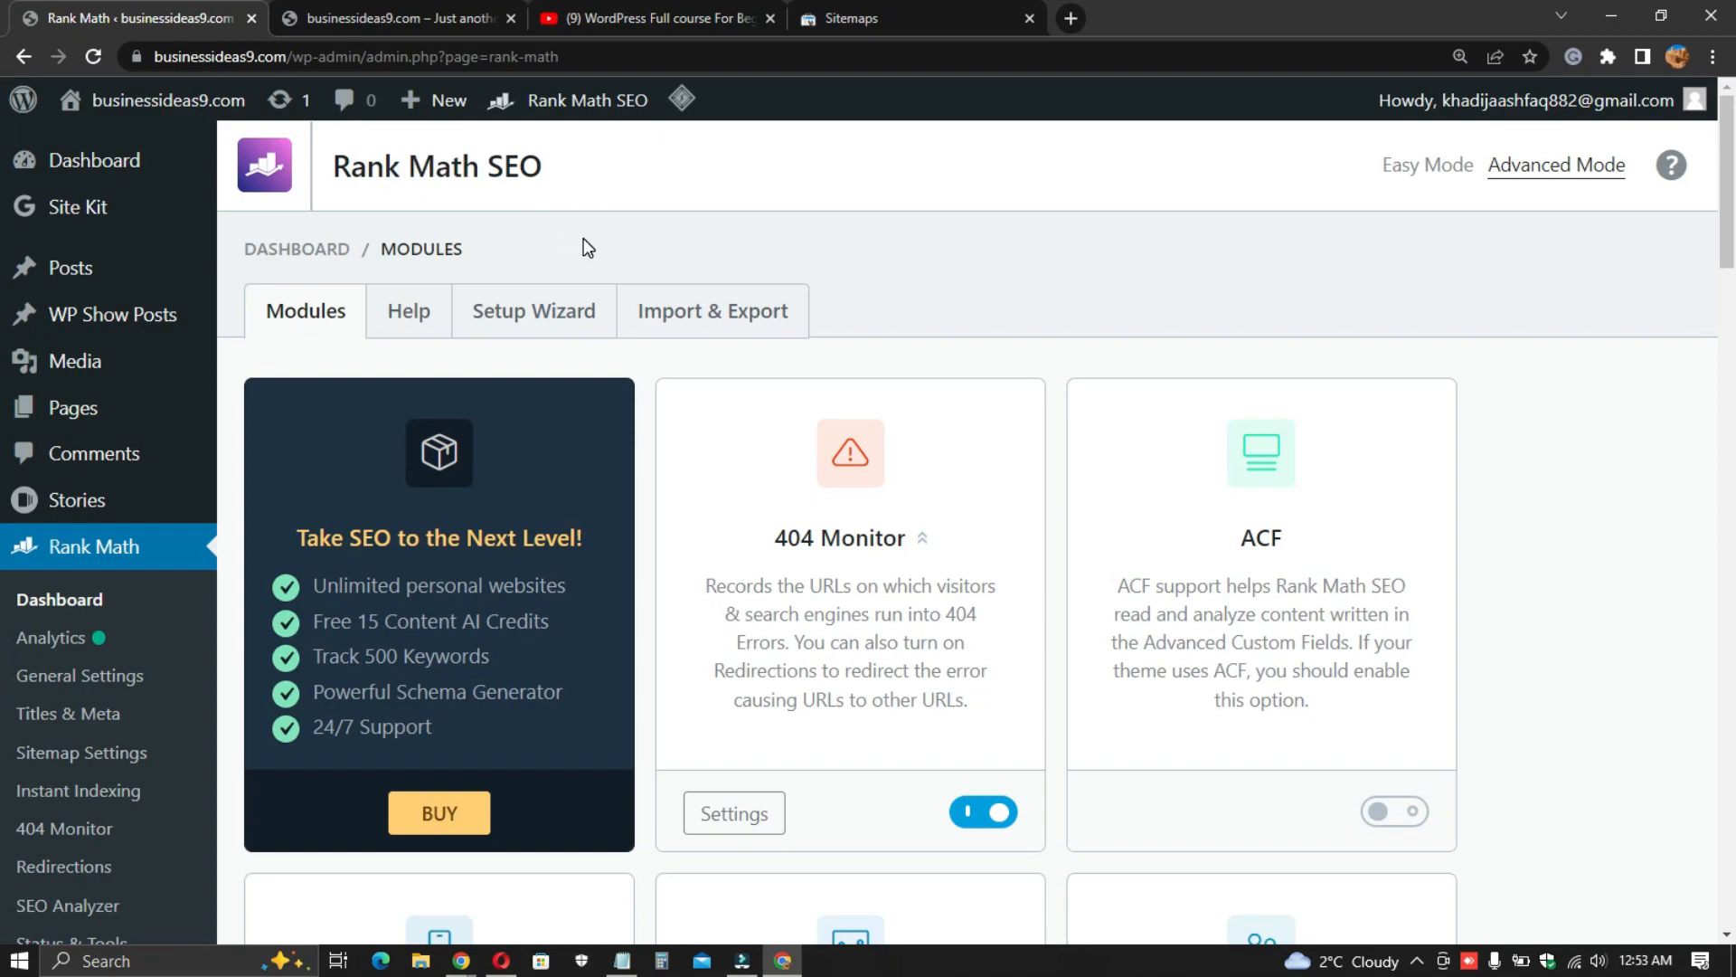
# - Switch to the YouTube tab, go back to the Samar Ali Tv channel's playlists, and subscribe to the channel
pyautogui.click(617, 13)
pyautogui.scroll(6, 318, 318)
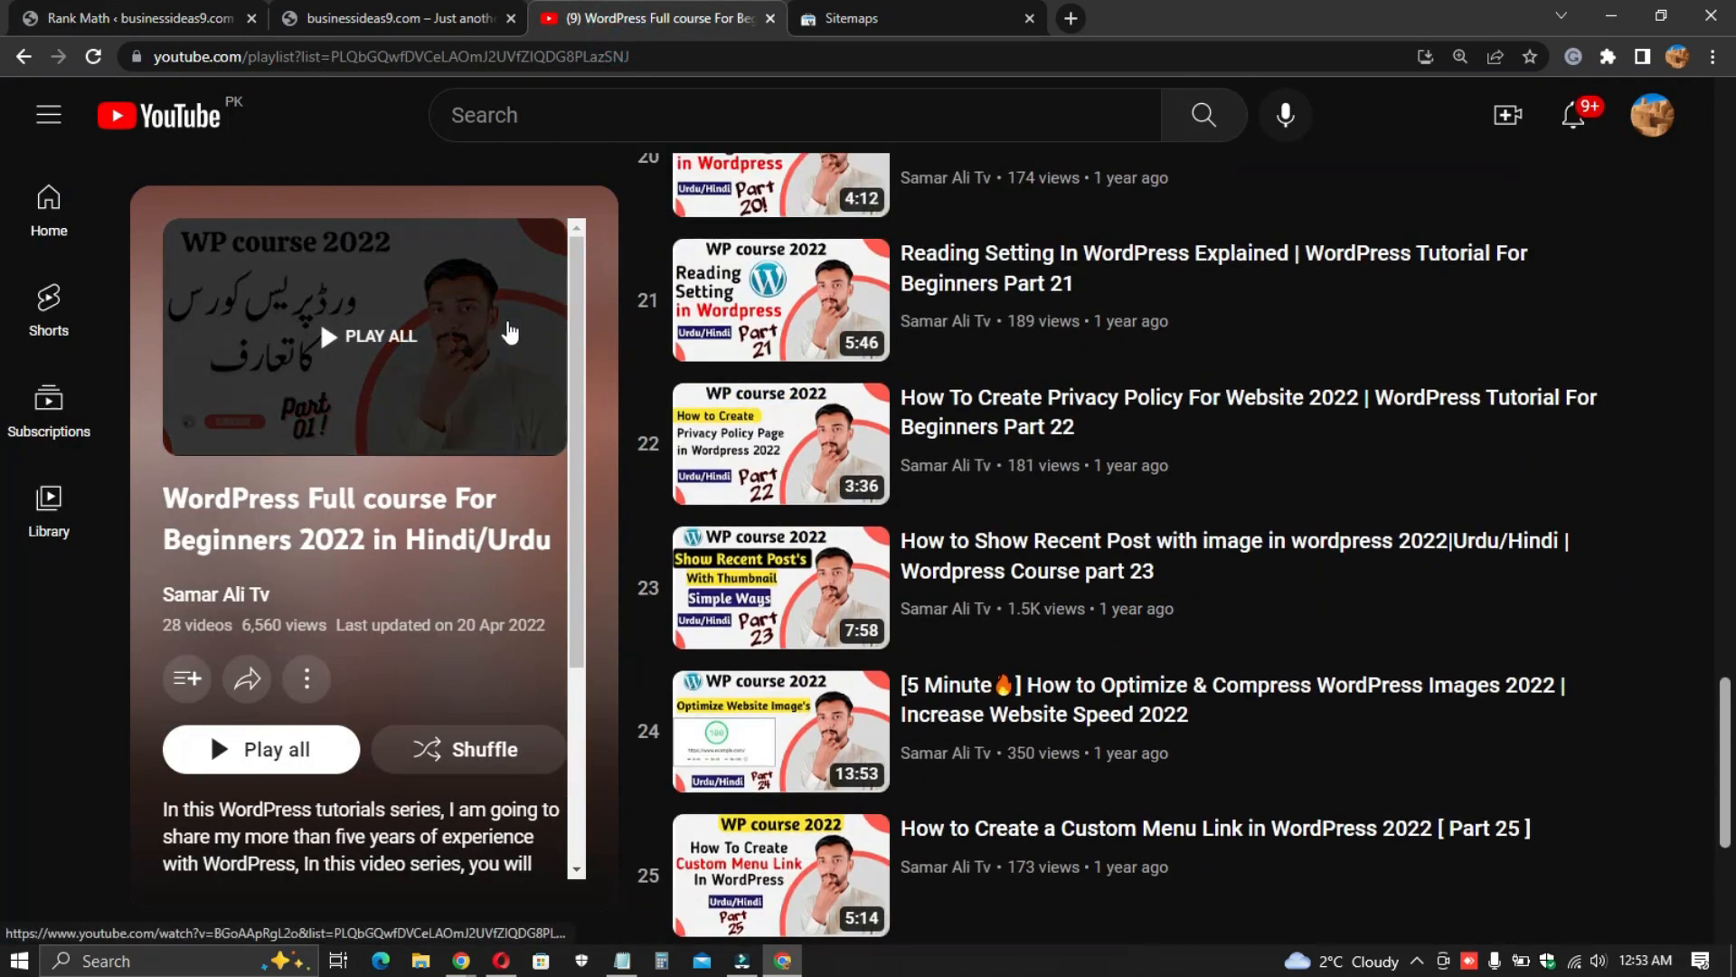
pyautogui.scroll(10, 866, 431)
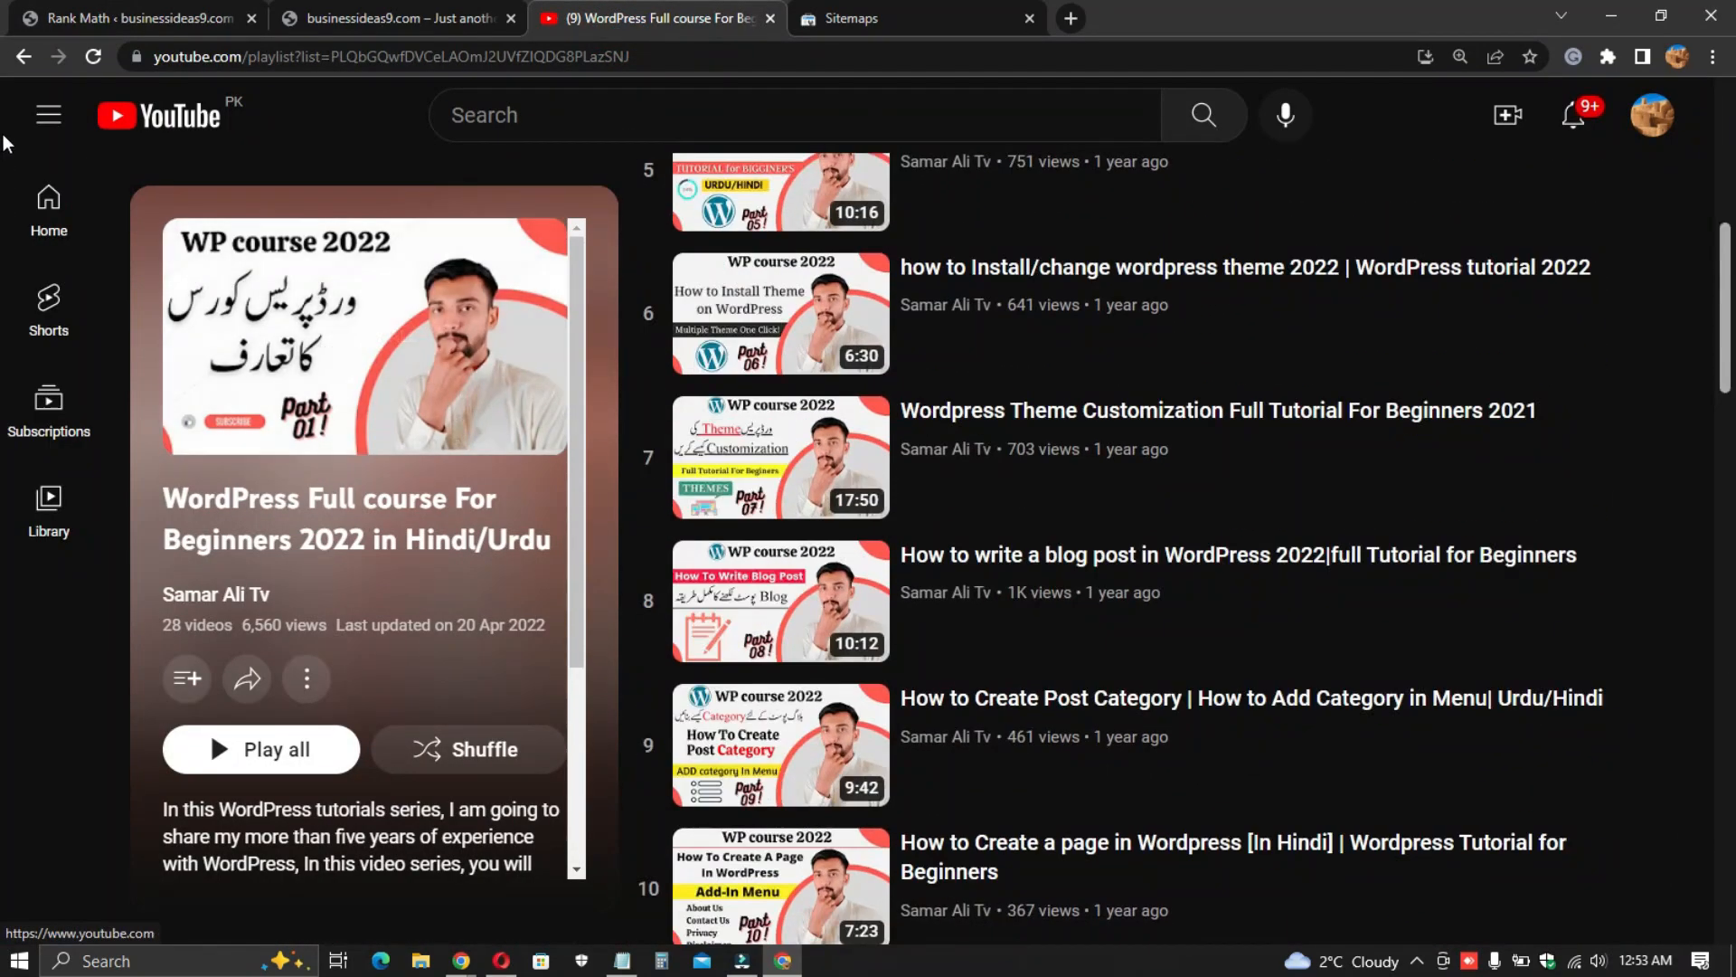
pyautogui.click(18, 58)
pyautogui.scroll(3, 502, 322)
pyautogui.scroll(1, 893, 253)
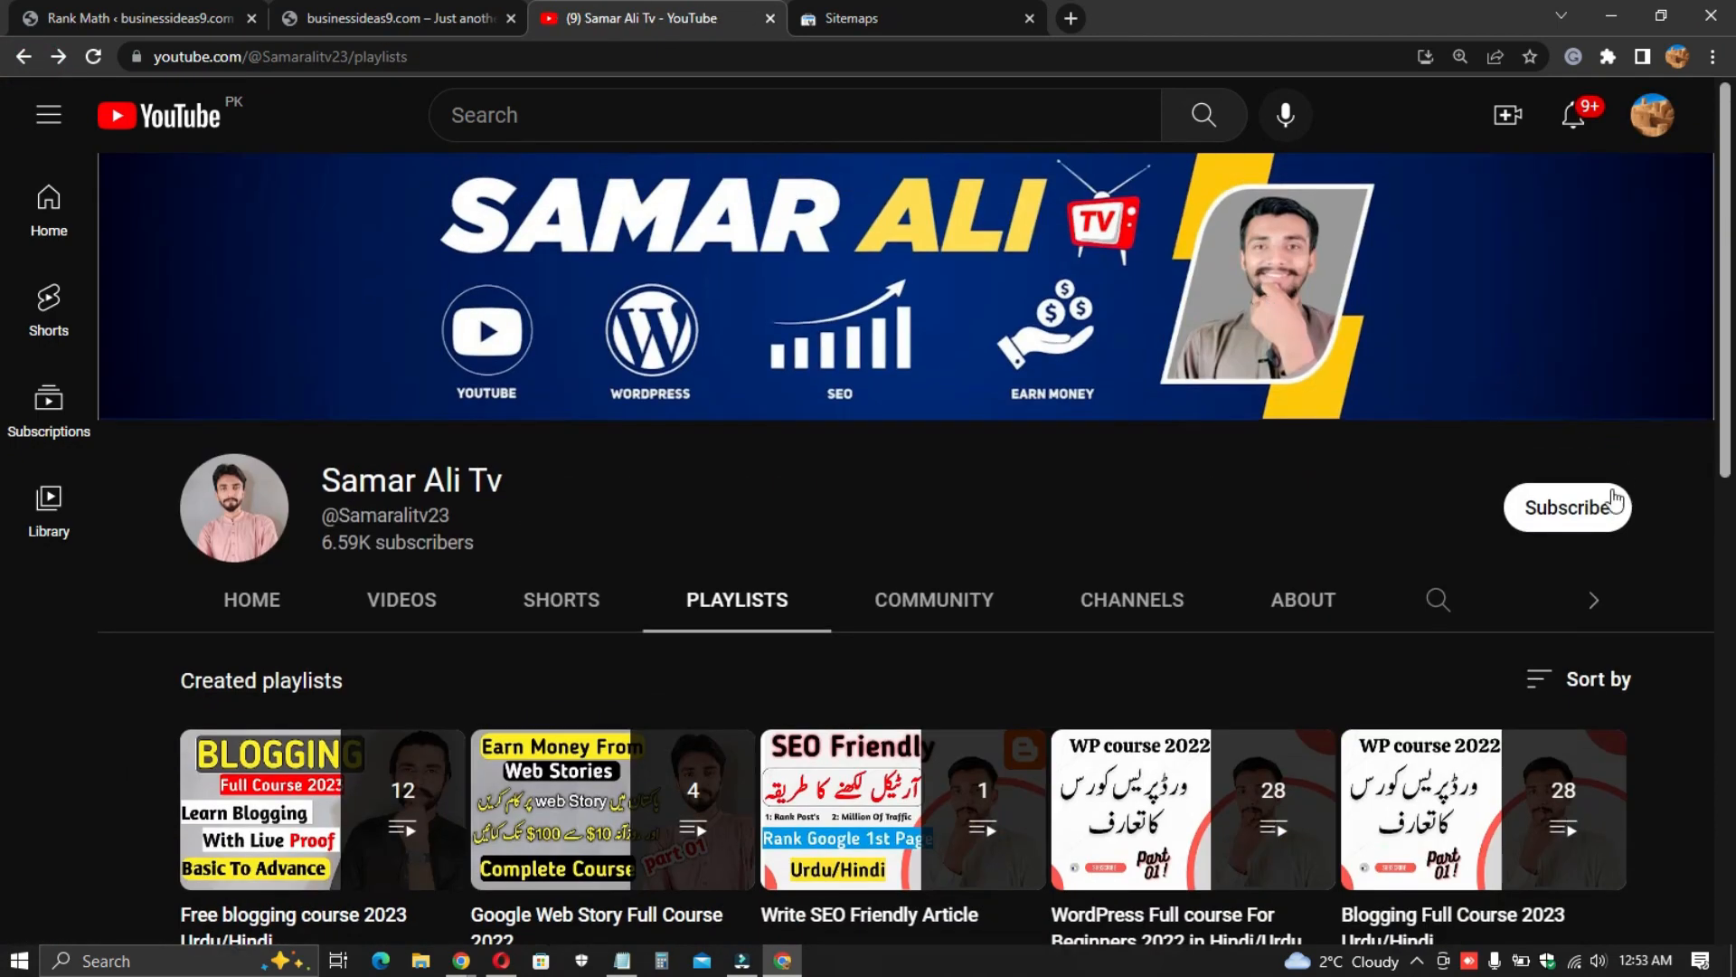
pyautogui.click(1544, 512)
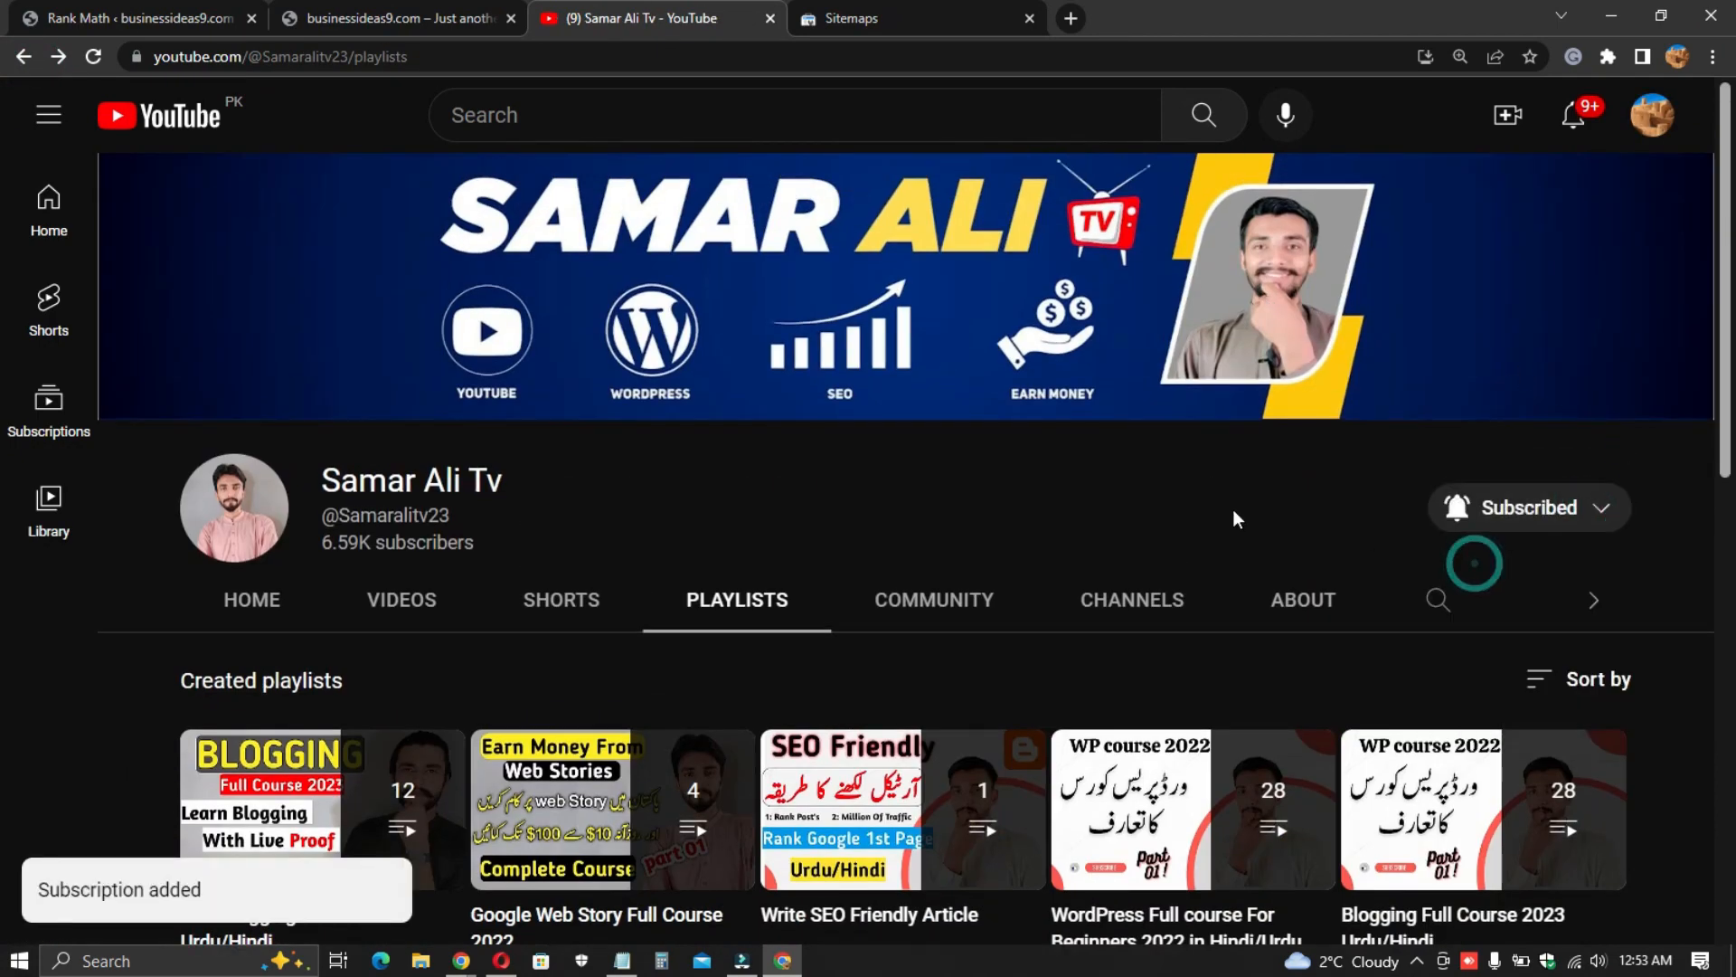